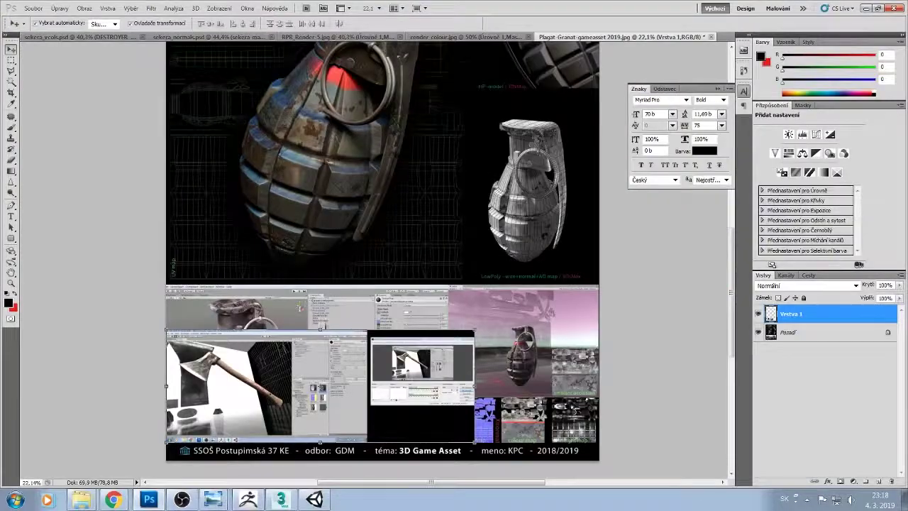
# - Paste the copied Unity screenshot into the poster and start placing an image file (Soubor > Umístit)
pyautogui.hotkey('ctrl', 'v')
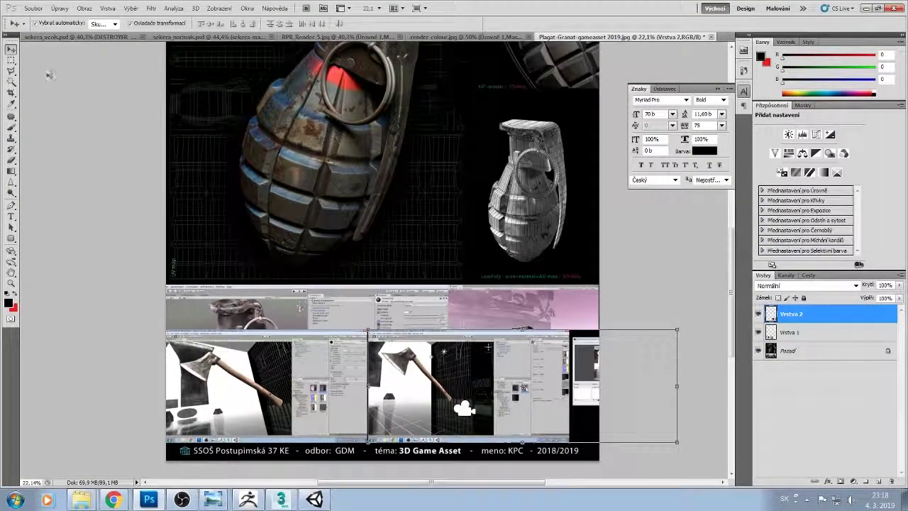
pyautogui.click(34, 9)
pyautogui.click(50, 226)
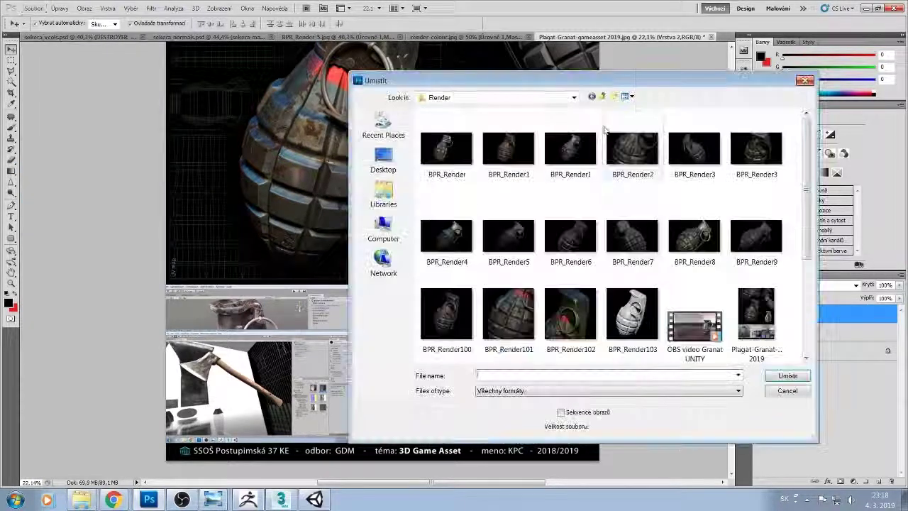
# - Place the render-wire axe render from sekera\render onto the poster
pyautogui.press('BackSpace')
pyautogui.press('BackSpace')
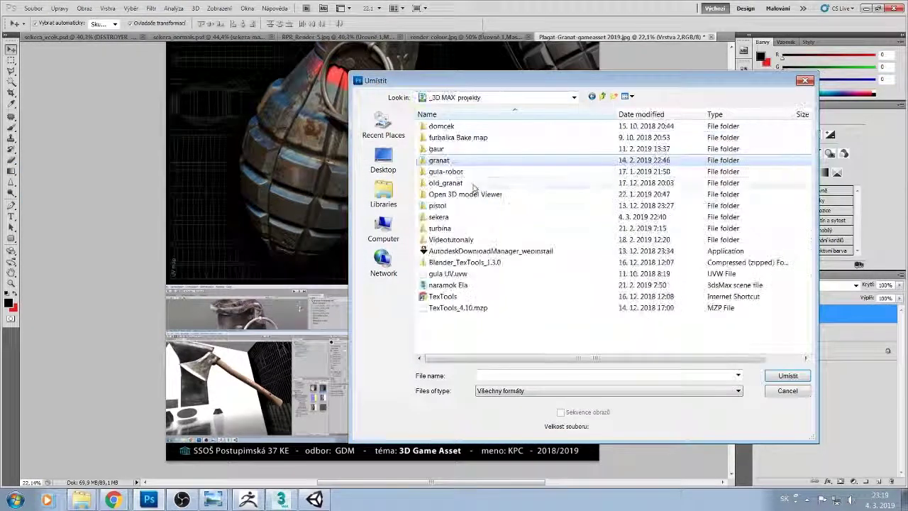
pyautogui.doubleClick(446, 221)
pyautogui.click(569, 228)
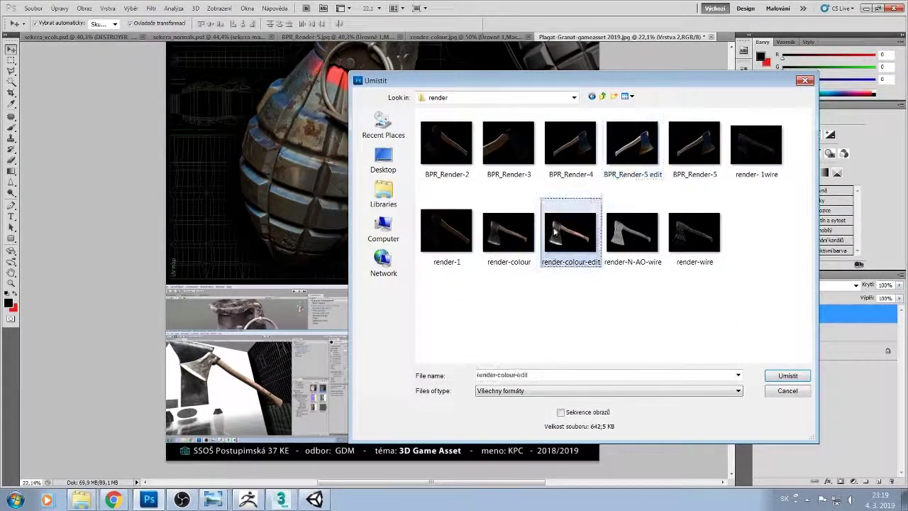
pyautogui.click(631, 231)
pyautogui.click(777, 379)
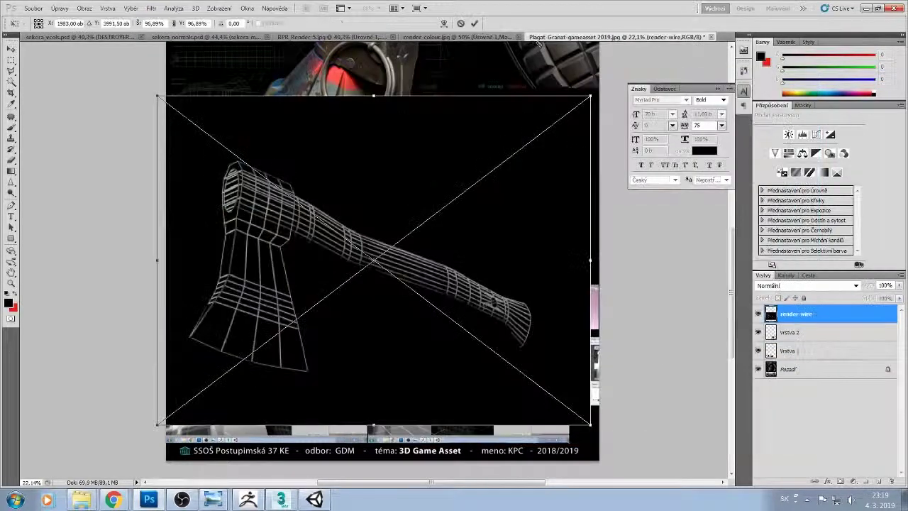
pyautogui.press('Return')
# - Place the BPR_Render-5 edit image as a new layer
pyautogui.click(33, 8)
pyautogui.click(71, 168)
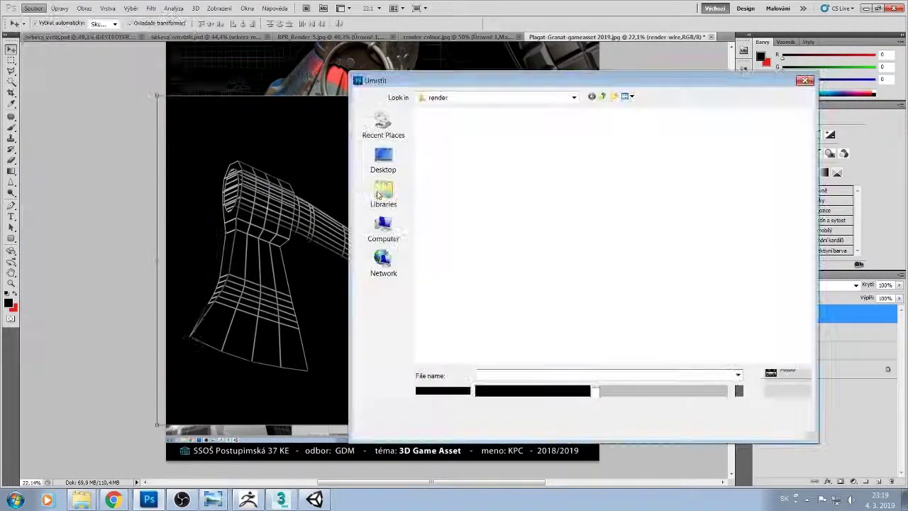
pyautogui.doubleClick(642, 148)
pyautogui.press('Return')
pyautogui.click(32, 8)
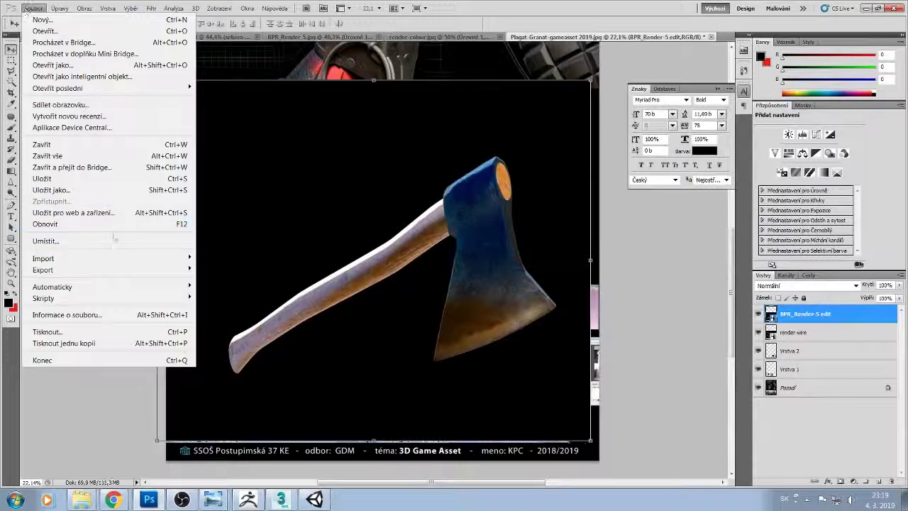
# - Place the render-colour-edit image as a new layer
pyautogui.click(71, 168)
pyautogui.doubleClick(570, 231)
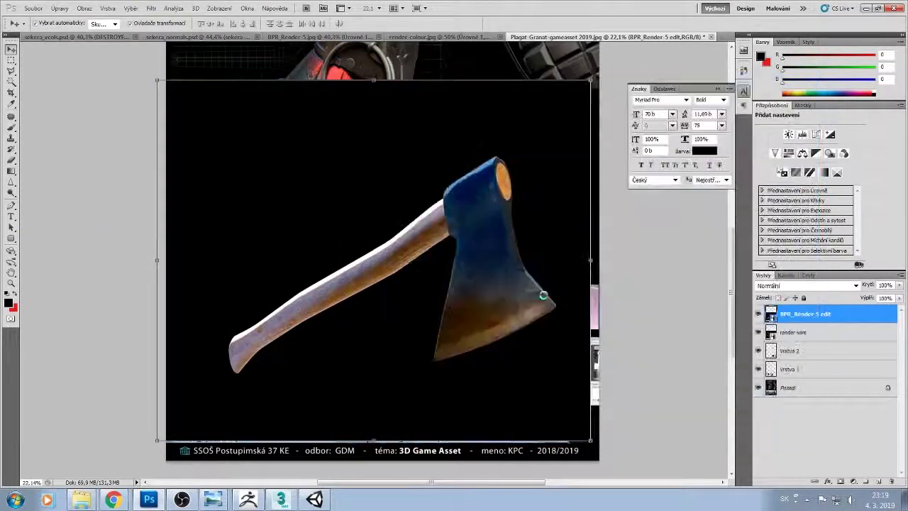
pyautogui.click(33, 8)
pyautogui.click(335, 144)
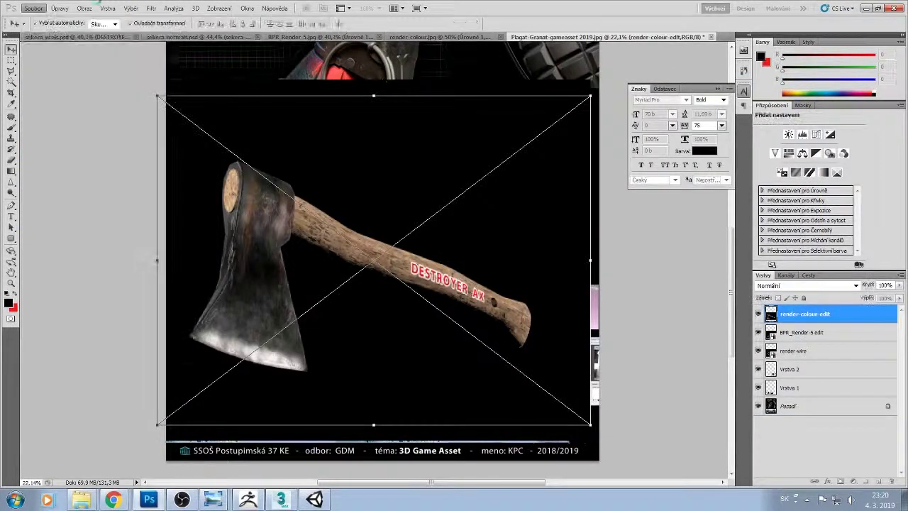
pyautogui.press('Return')
# - Place the render-N-AO-wire image on the poster
pyautogui.click(33, 8)
pyautogui.click(96, 241)
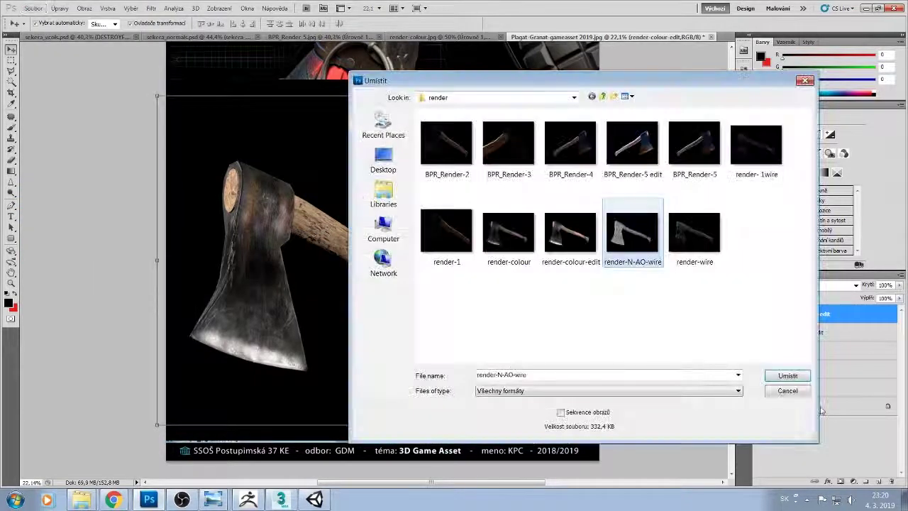
pyautogui.click(787, 376)
# - Preview BPR_Render-3 in the file browser and place it on the poster
pyautogui.click(33, 8)
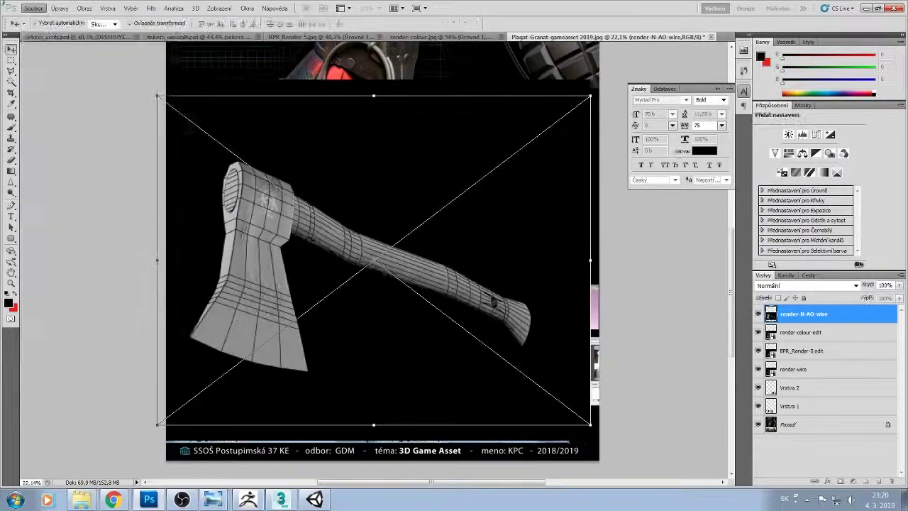
pyautogui.click(47, 241)
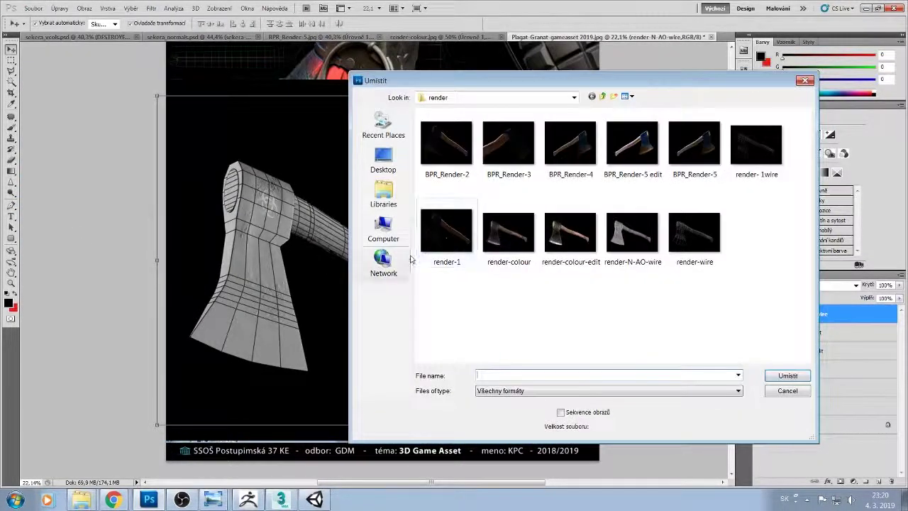
pyautogui.rightClick(461, 141)
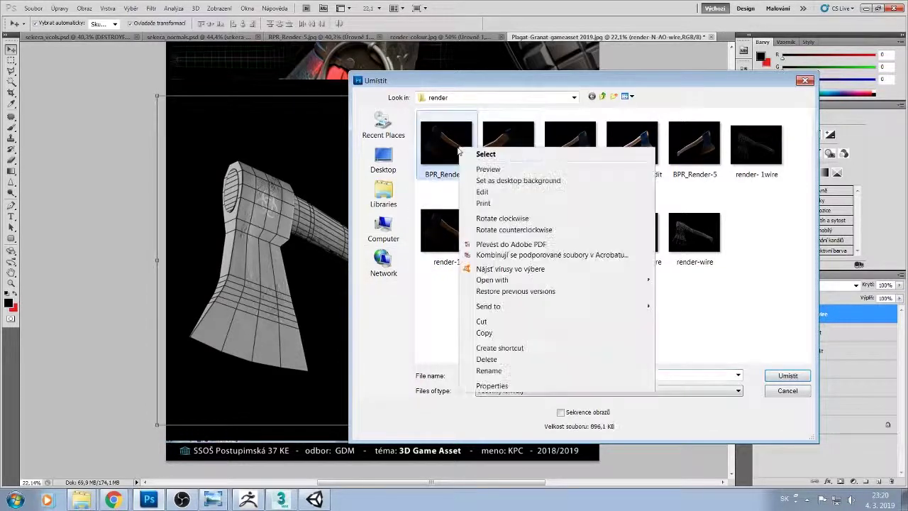
pyautogui.click(490, 162)
pyautogui.click(898, 5)
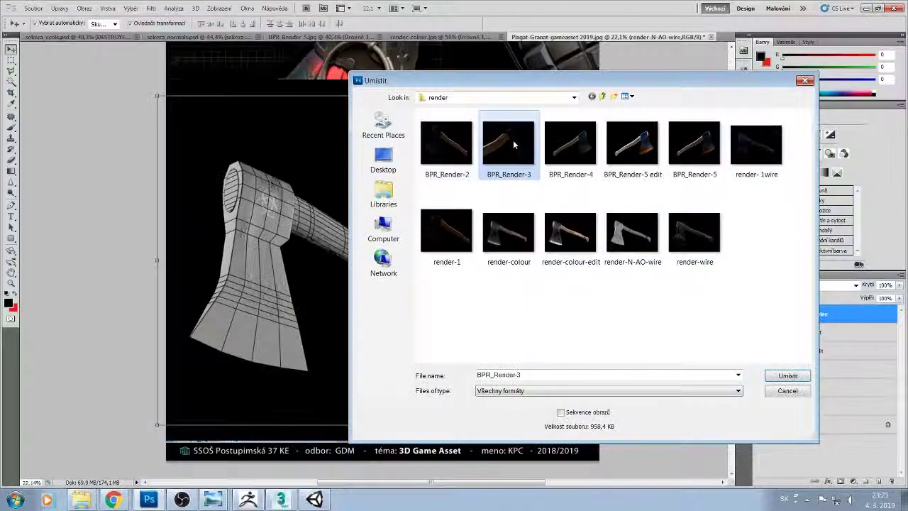
pyautogui.click(787, 375)
# - Commit BPR_Render-3 and scale it down to about 82%
pyautogui.press('Return')
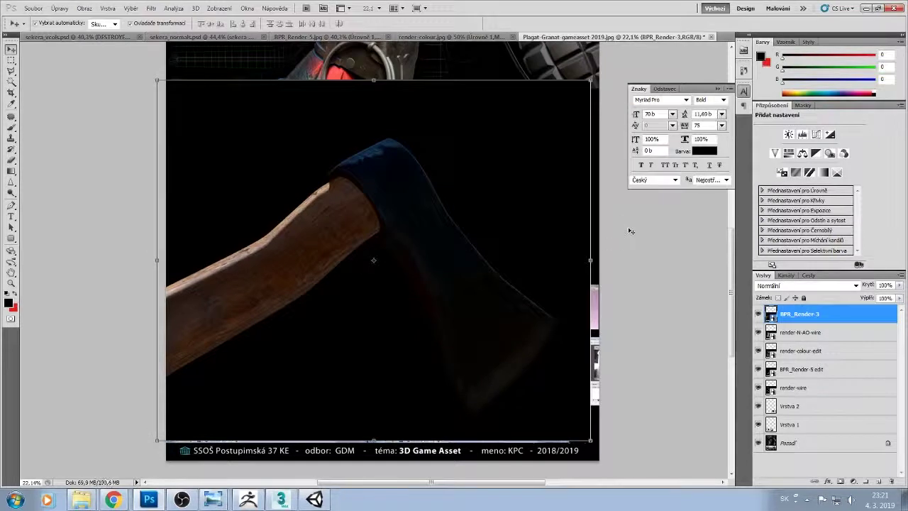
pyautogui.hotkey('ctrl', '-')
pyautogui.hotkey('ctrl', '+')
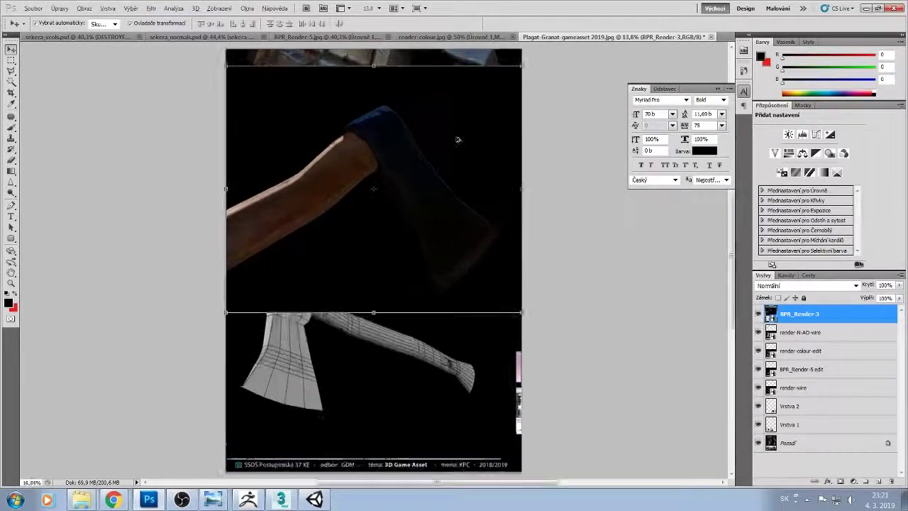
pyautogui.hotkey('ctrl', 't')
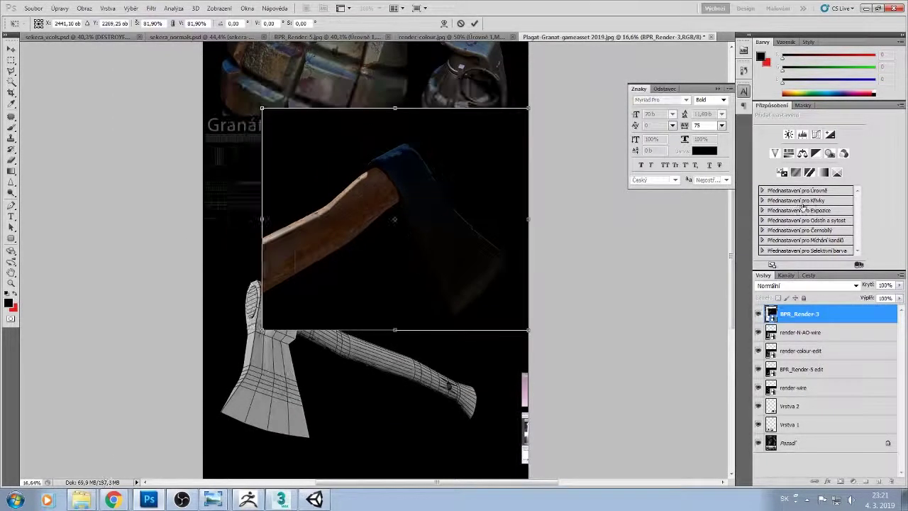
pyautogui.click(802, 134)
# - Brighten BPR_Render-3 with a clipped Levels layer and move the textured and wireframe axes upper left
pyautogui.rightClick(823, 314)
pyautogui.click(788, 225)
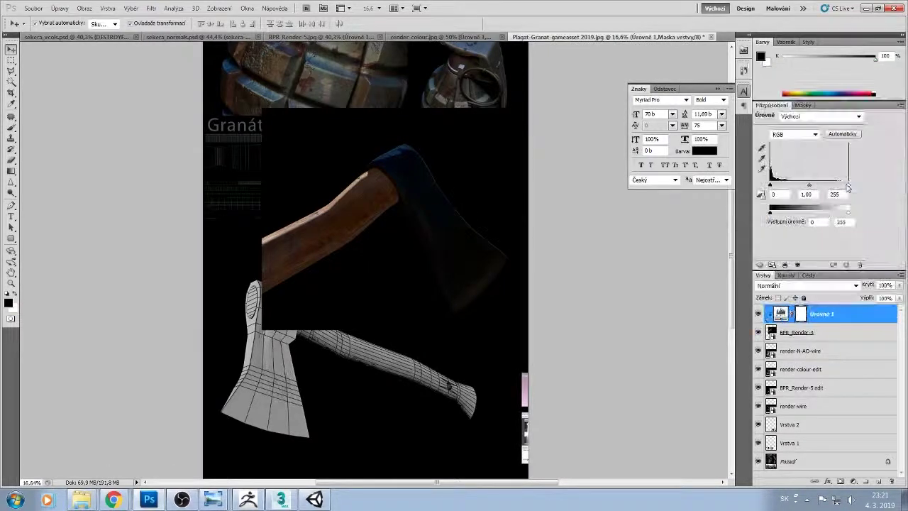
pyautogui.moveTo(847, 183)
pyautogui.mouseDown()
pyautogui.moveTo(781, 186)
pyautogui.moveTo(789, 184)
pyautogui.mouseUp()
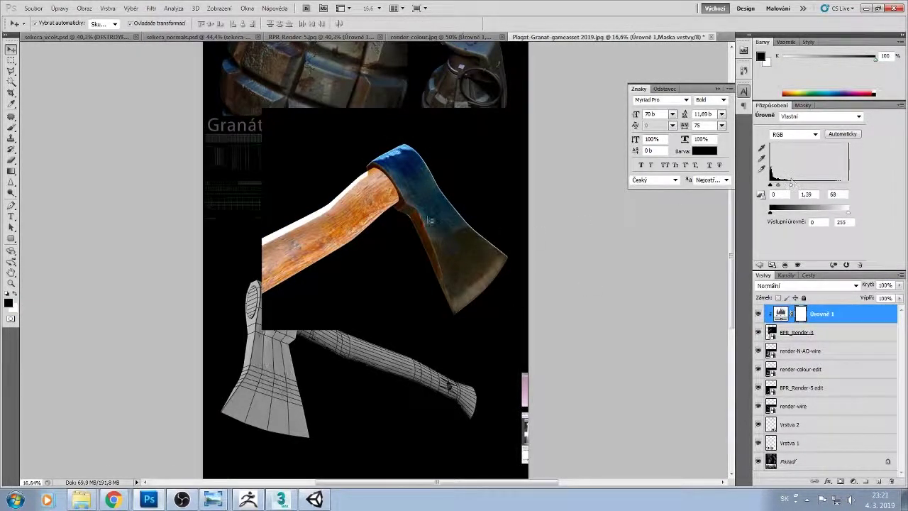
pyautogui.moveTo(429, 221); pyautogui.dragTo(344, 122)
pyautogui.moveTo(261, 279); pyautogui.dragTo(278, 234)
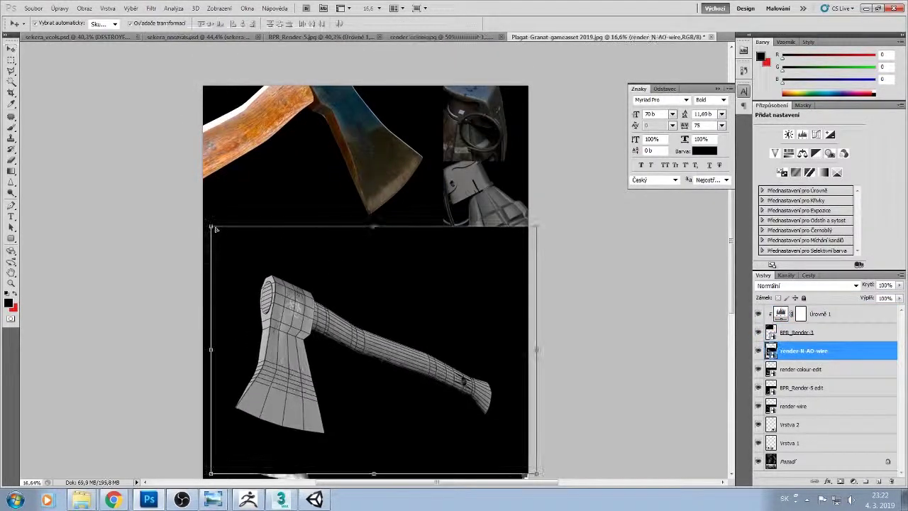
# - Scale the wireframe axe to about 80% and add a clipped Levels layer raising its contrast
pyautogui.moveTo(216, 229); pyautogui.dragTo(298, 288)
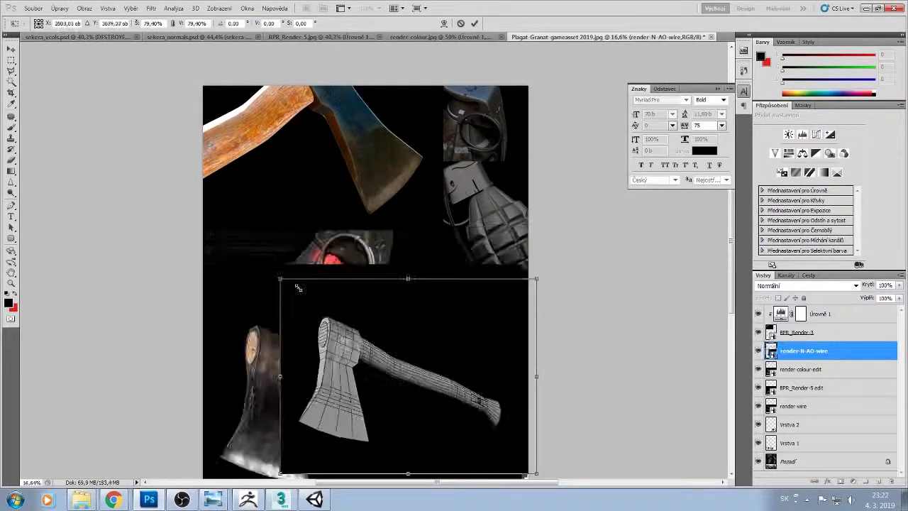
pyautogui.press('Return')
pyautogui.rightClick(823, 351)
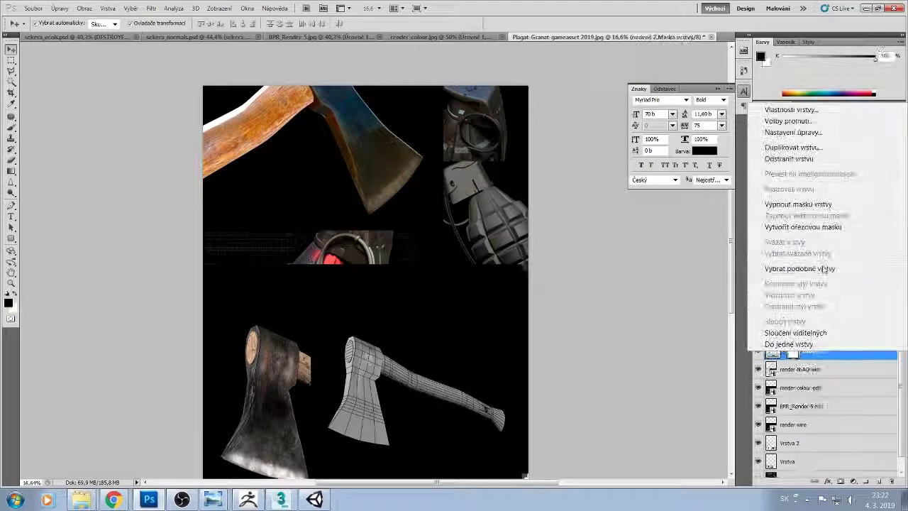
pyautogui.press('Escape')
pyautogui.moveTo(849, 185)
pyautogui.mouseDown()
pyautogui.moveTo(788, 187)
pyautogui.moveTo(819, 185)
pyautogui.moveTo(808, 186)
pyautogui.mouseUp()
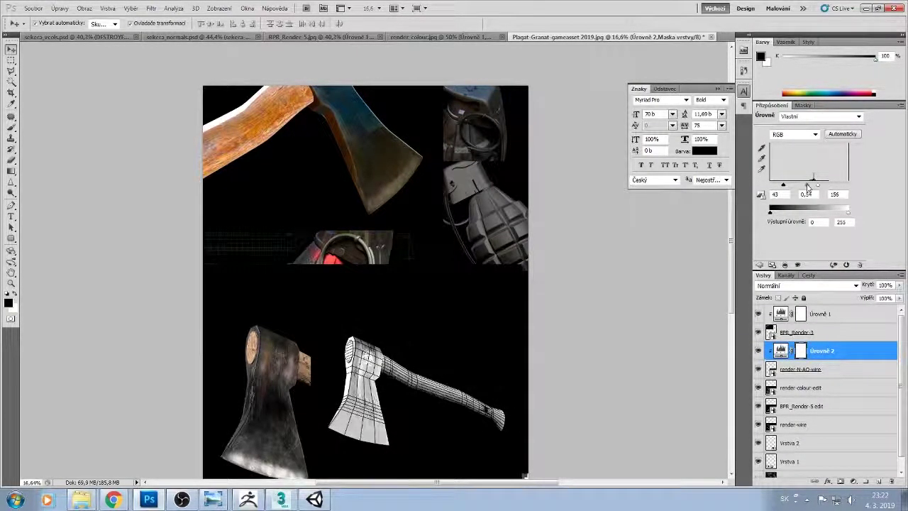
# - Browse the axe renders folder in Explorer, then select the render-colour-edit layer
pyautogui.scroll(3, 425, 417)
pyautogui.click(472, 328)
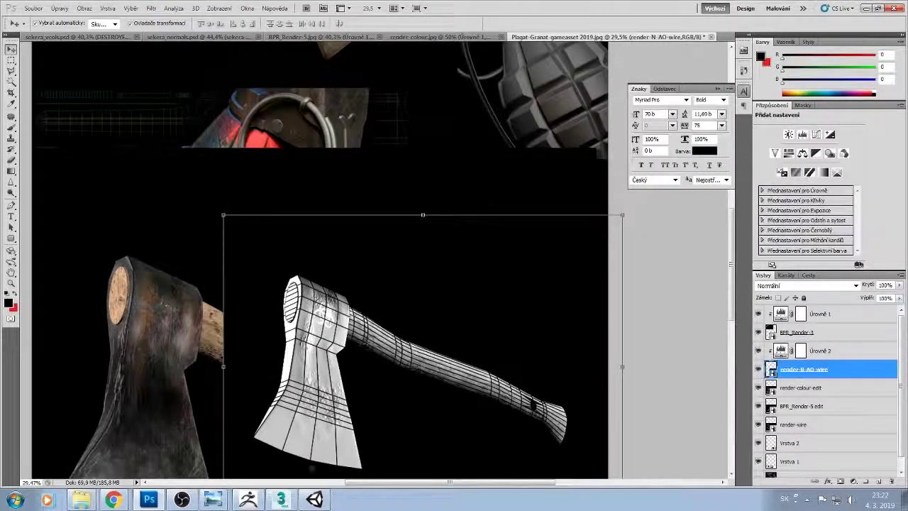
pyautogui.click(82, 500)
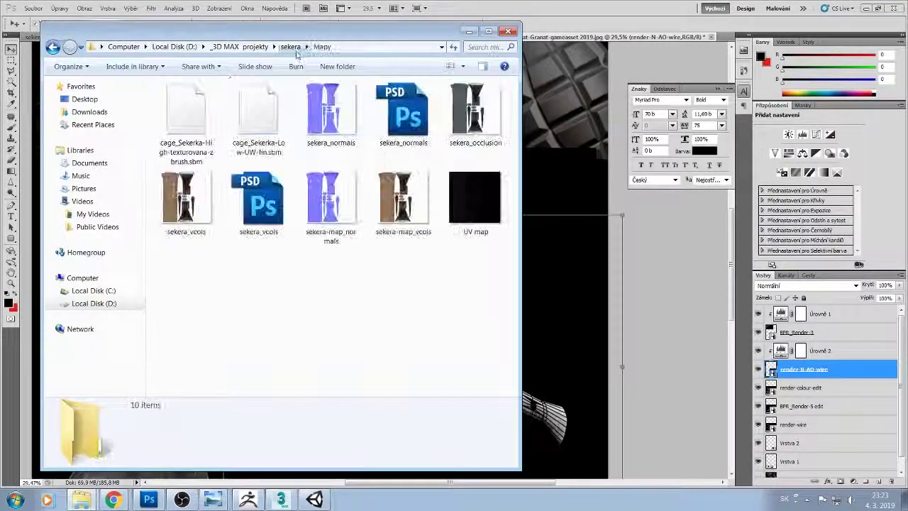
pyautogui.doubleClick(181, 157)
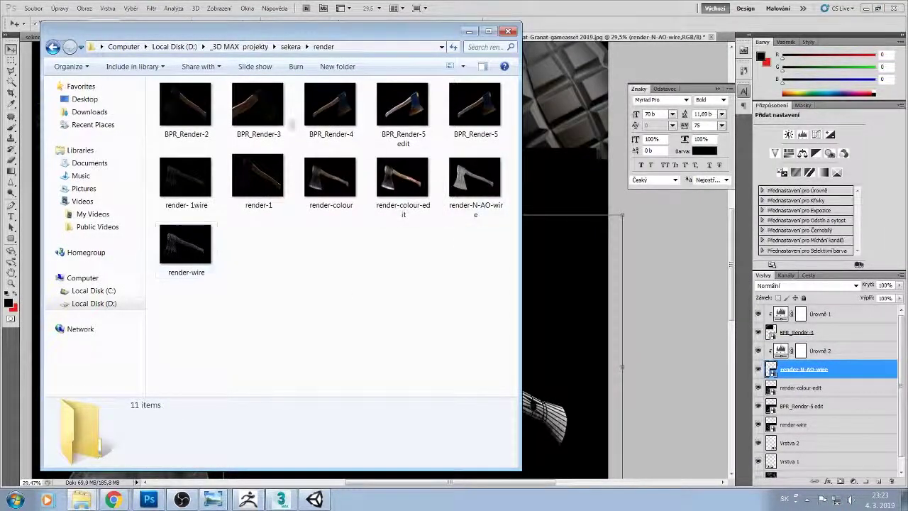
pyautogui.click(469, 31)
pyautogui.click(372, 266)
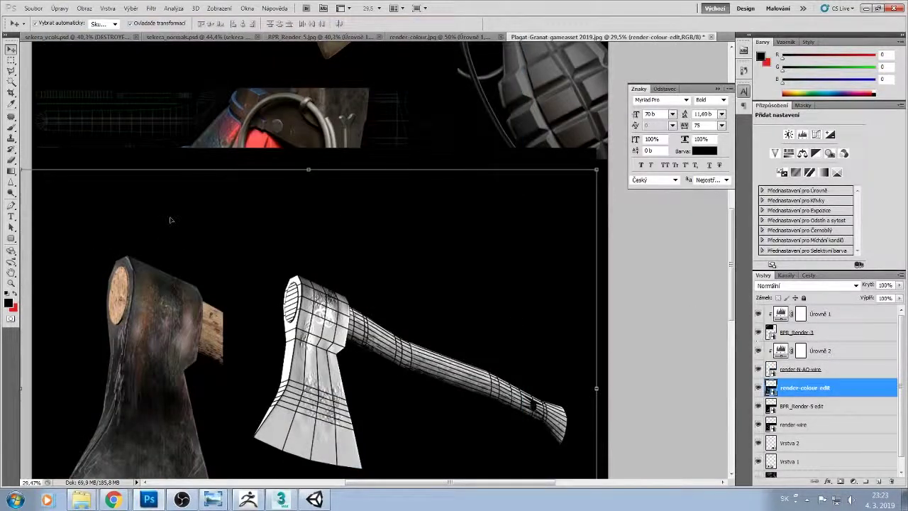
pyautogui.scroll(-3, 171, 220)
# - Move the render-N-AO-wire layer below render-wire in the layer stack
pyautogui.click(326, 283)
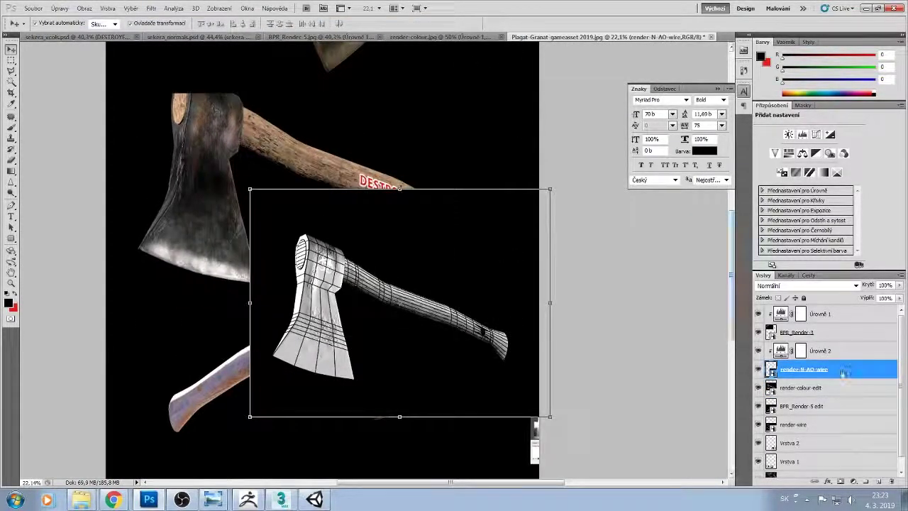
pyautogui.moveTo(845, 369); pyautogui.dragTo(844, 432)
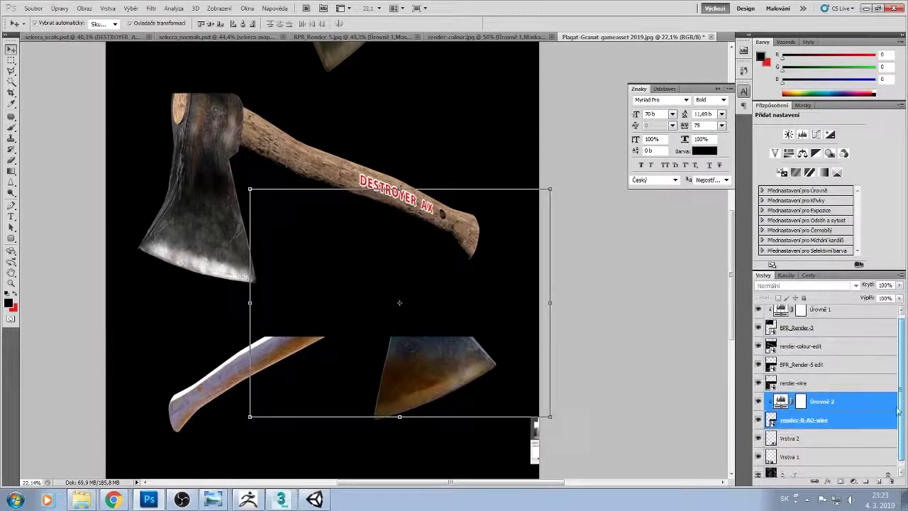
pyautogui.scroll(-1, 898, 410)
pyautogui.scroll(-1, 608, 405)
pyautogui.scroll(-1, 609, 406)
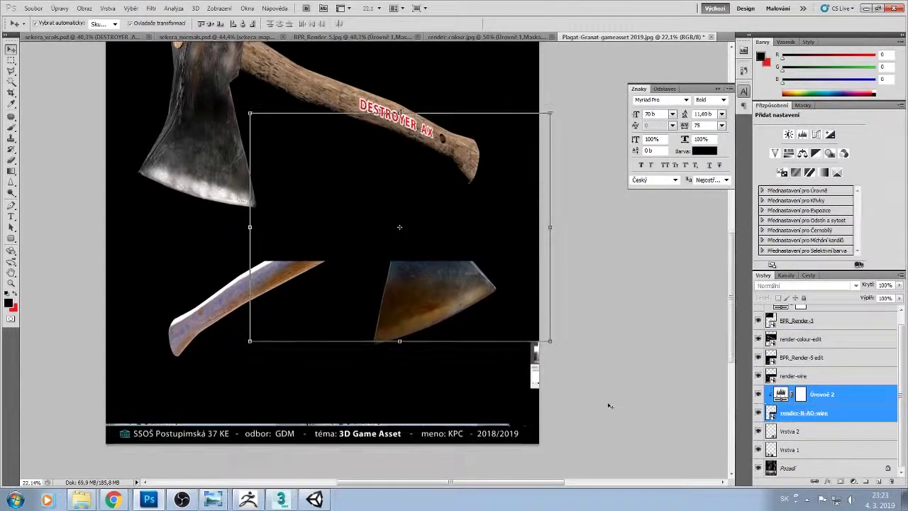
# - Add two Levels layers clipped to render-colour-edit and pull in the highlights to brighten it
pyautogui.click(801, 358)
pyautogui.click(801, 339)
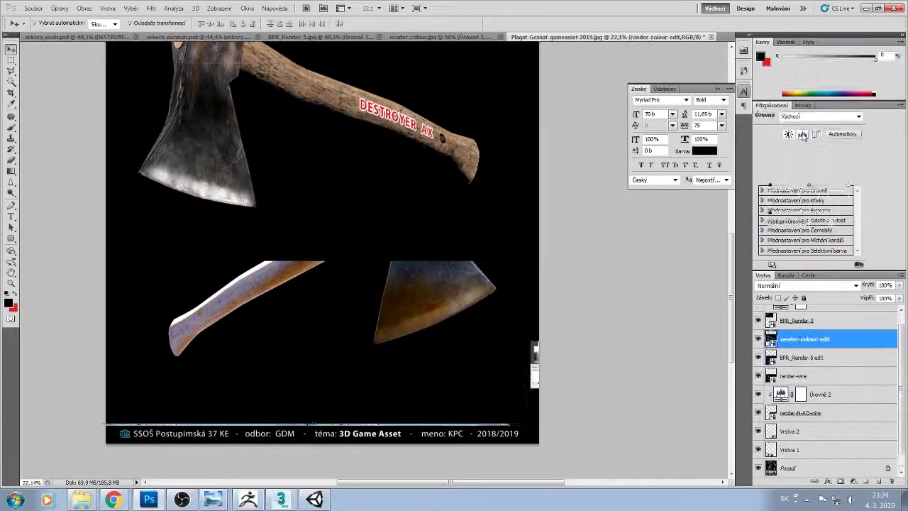
pyautogui.click(801, 134)
pyautogui.rightClick(823, 344)
pyautogui.click(803, 217)
pyautogui.click(801, 376)
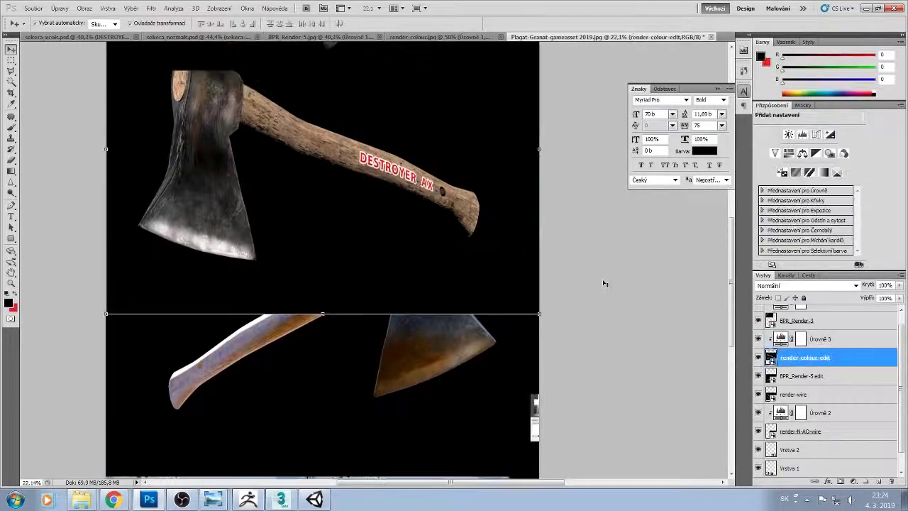
pyautogui.click(779, 119)
pyautogui.moveTo(848, 185); pyautogui.dragTo(805, 186)
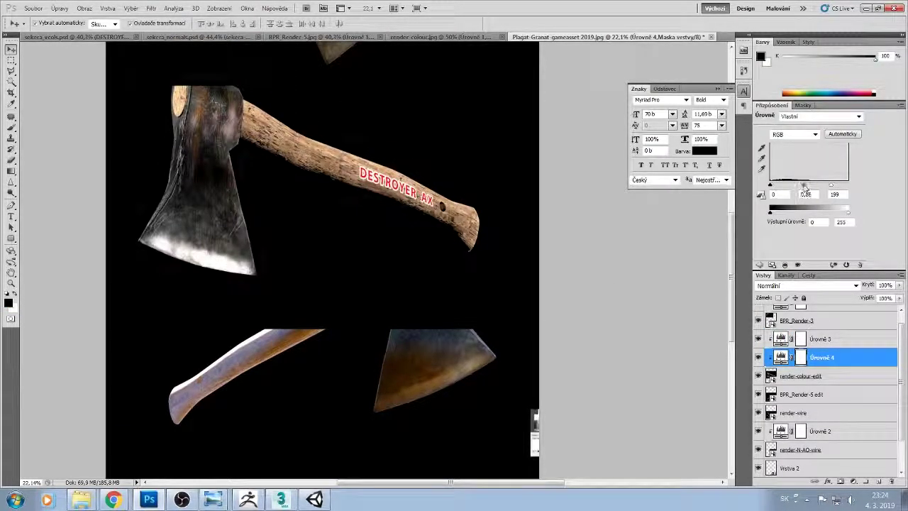
# - Reposition the colour-render axe near the top of the poster
pyautogui.moveTo(486, 253); pyautogui.dragTo(449, 84)
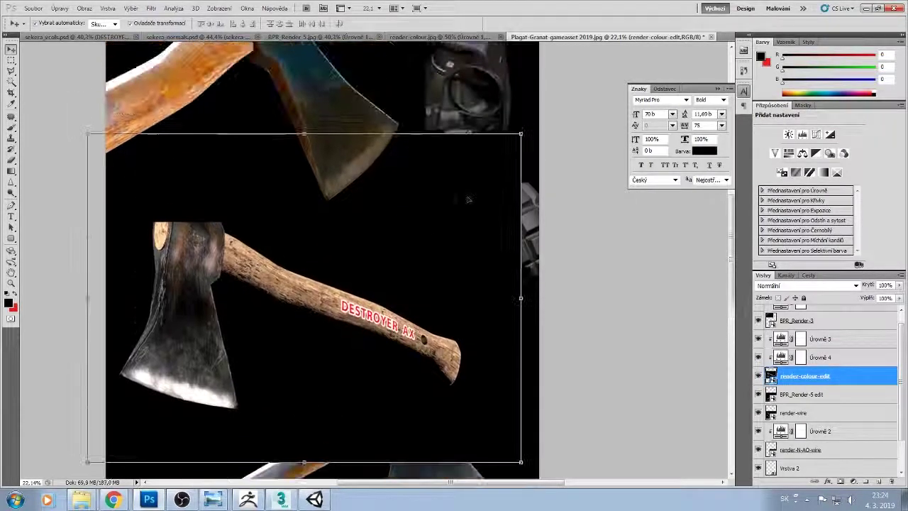
pyautogui.moveTo(312, 78)
pyautogui.mouseDown()
pyautogui.moveTo(312, 131)
pyautogui.moveTo(255, 131)
pyautogui.mouseUp()
pyautogui.click(800, 375)
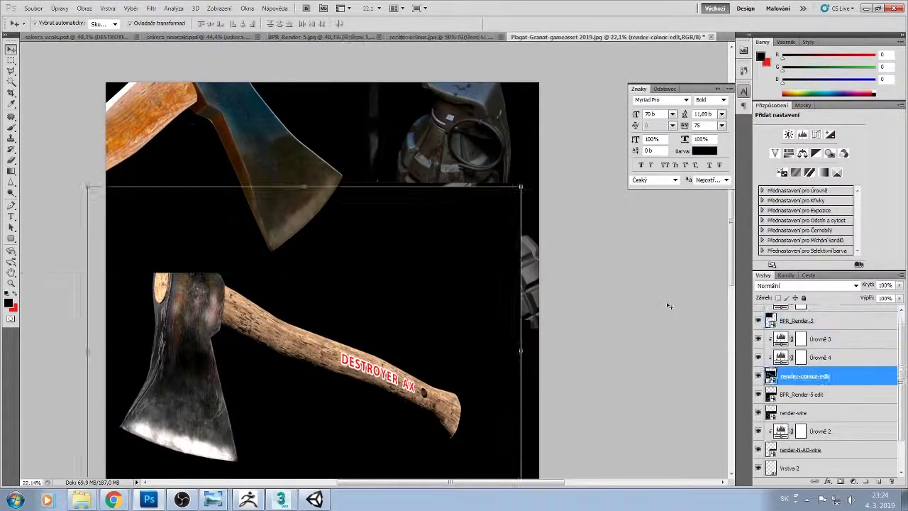
pyautogui.scroll(-1, 823, 376)
# - Switch to the Rectangle tool and deselect the layer to clear the transform box
pyautogui.rightClick(12, 171)
pyautogui.click(12, 238)
pyautogui.rightClick(12, 238)
pyautogui.click(57, 242)
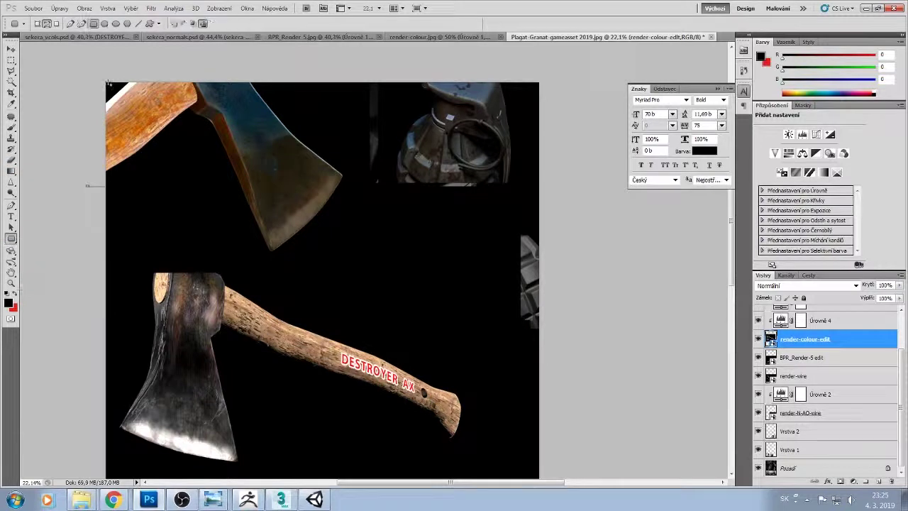
pyautogui.scroll(-1, 323, 256)
pyautogui.scroll(-4, 322, 256)
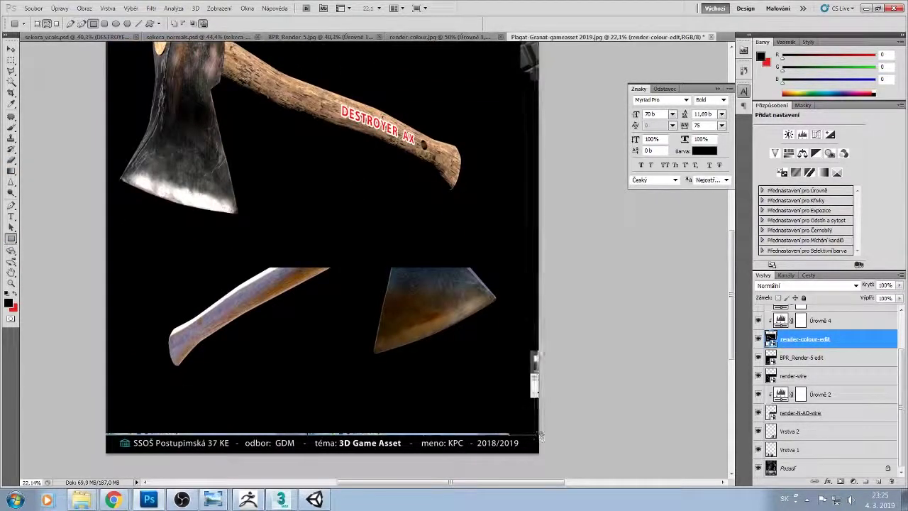
pyautogui.scroll(1, 887, 356)
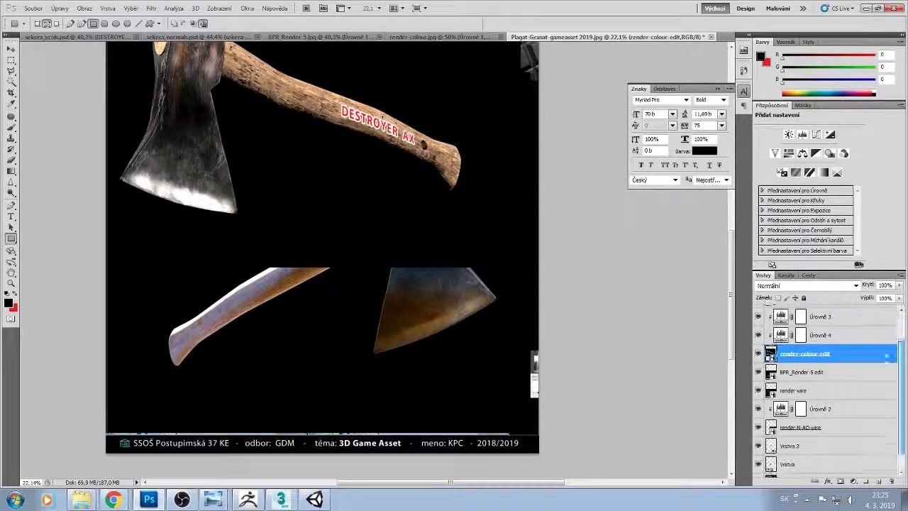
pyautogui.click(57, 287)
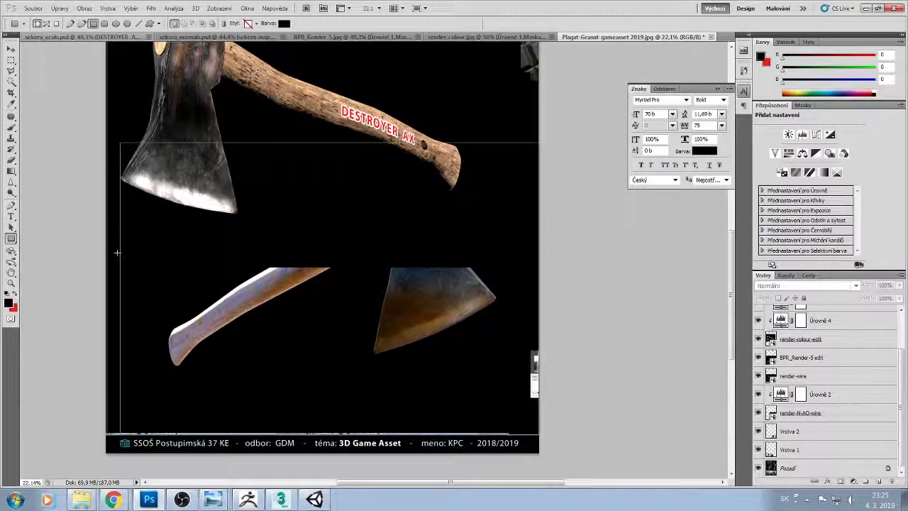
# - Draw a full-canvas black rectangle, send it below the renders, then enlarge the BPR_Render-3 axe
pyautogui.moveTo(537, 430); pyautogui.dragTo(538, 431)
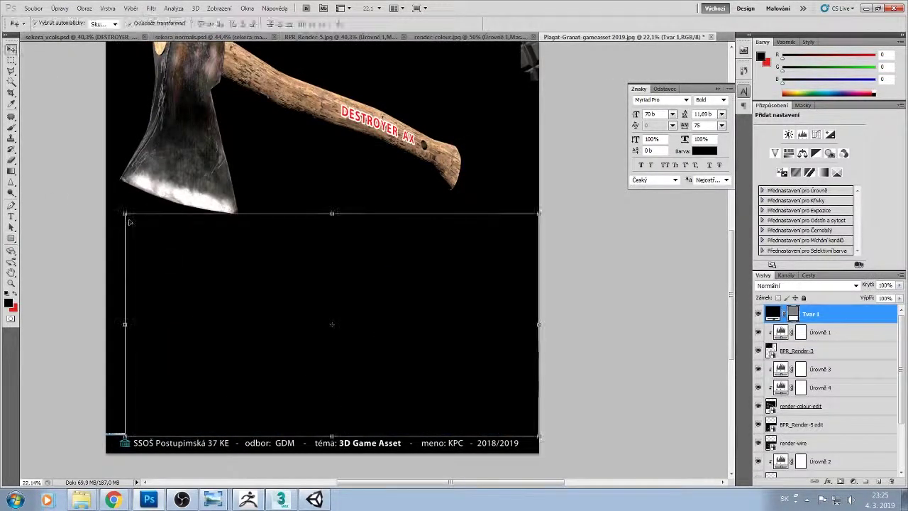
pyautogui.moveTo(129, 220); pyautogui.dragTo(106, 89)
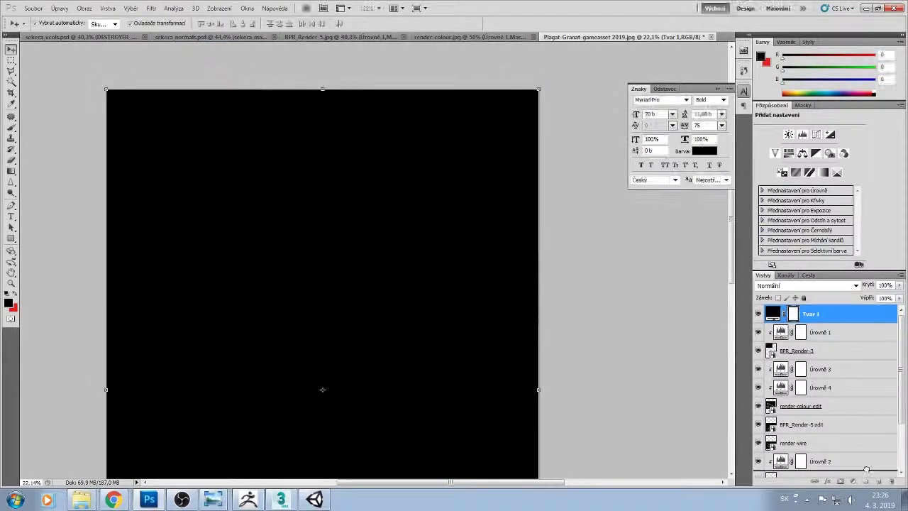
pyautogui.moveTo(811, 314); pyautogui.dragTo(813, 450)
pyautogui.click(800, 332)
pyautogui.moveTo(333, 256)
pyautogui.mouseDown()
pyautogui.moveTo(401, 329)
pyautogui.moveTo(387, 321)
pyautogui.mouseUp()
# - Set the blue BPR_Render-3 axe to Závoj blending and commit its slight resize
pyautogui.moveTo(290, 224); pyautogui.dragTo(287, 229)
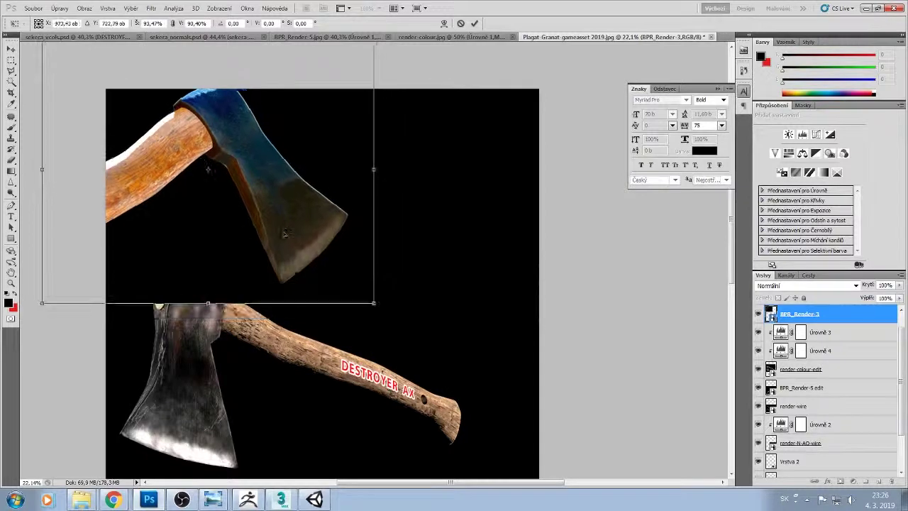
pyautogui.click(807, 286)
pyautogui.click(801, 100)
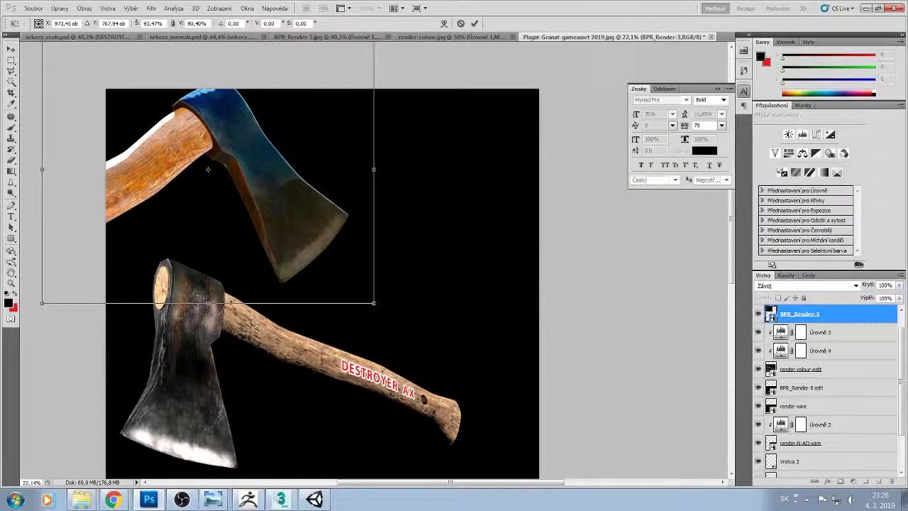
pyautogui.press('Return')
# - Move the colour-render axe up and give it Závoj blending
pyautogui.moveTo(355, 341); pyautogui.dragTo(354, 234)
pyautogui.click(807, 285)
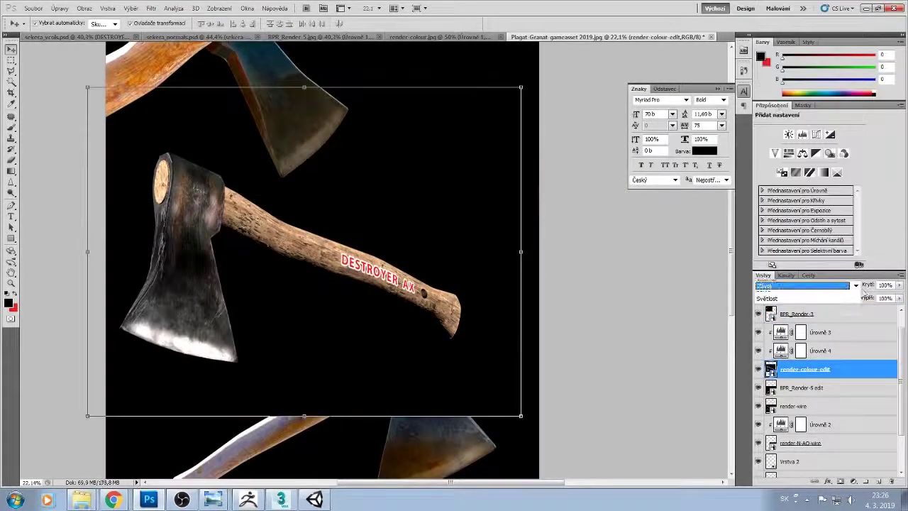
pyautogui.press('Return')
pyautogui.click(805, 388)
pyautogui.scroll(-3, 578, 324)
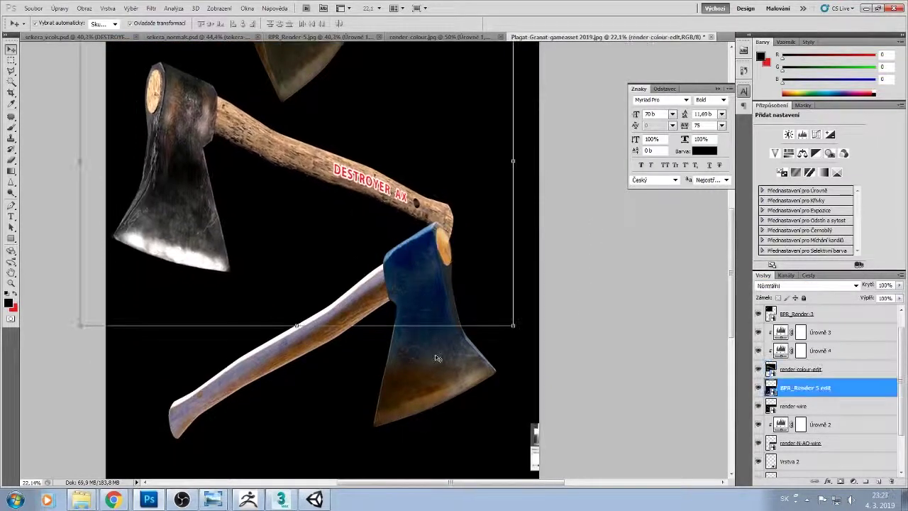
# - Rearrange the blue and wireframe axes to overlap and apply the blend mode
pyautogui.moveTo(438, 358); pyautogui.dragTo(204, 359)
pyautogui.moveTo(319, 334); pyautogui.dragTo(340, 99)
pyautogui.click(337, 369)
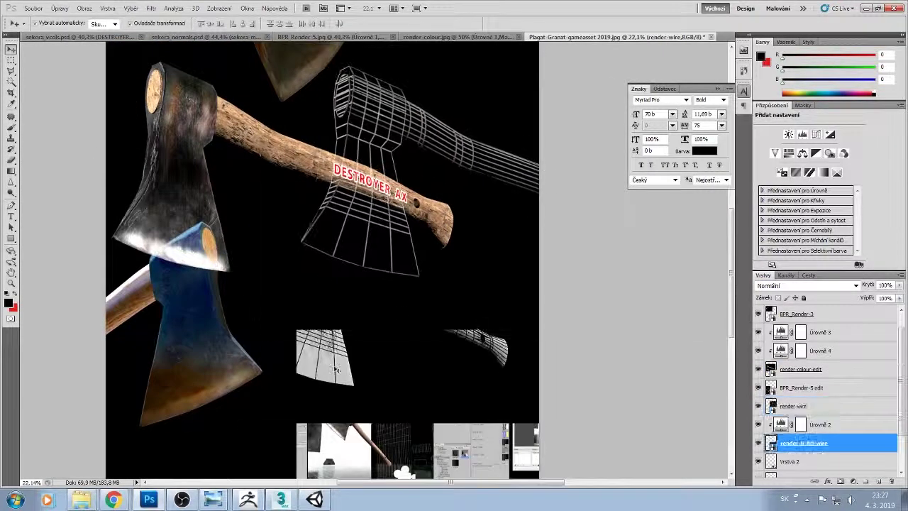
pyautogui.moveTo(213, 333); pyautogui.dragTo(257, 277)
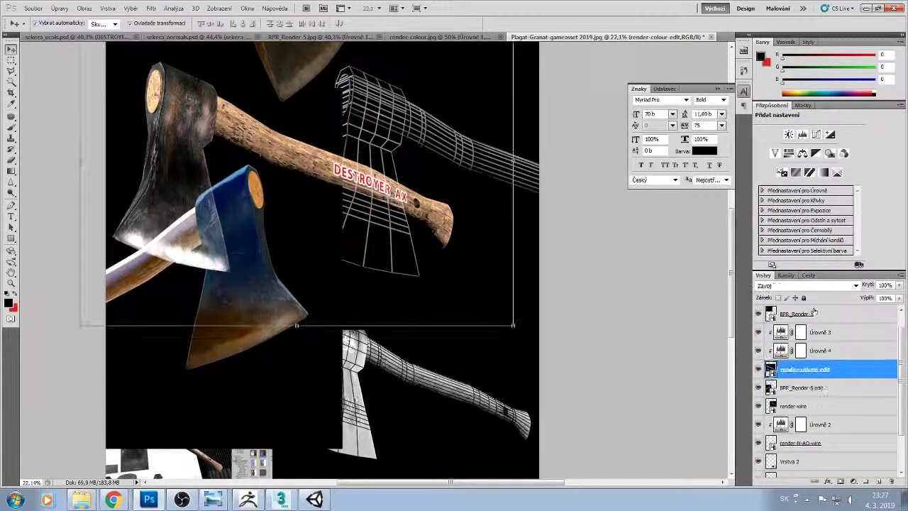
pyautogui.click(805, 286)
pyautogui.press('Return')
pyautogui.click(806, 388)
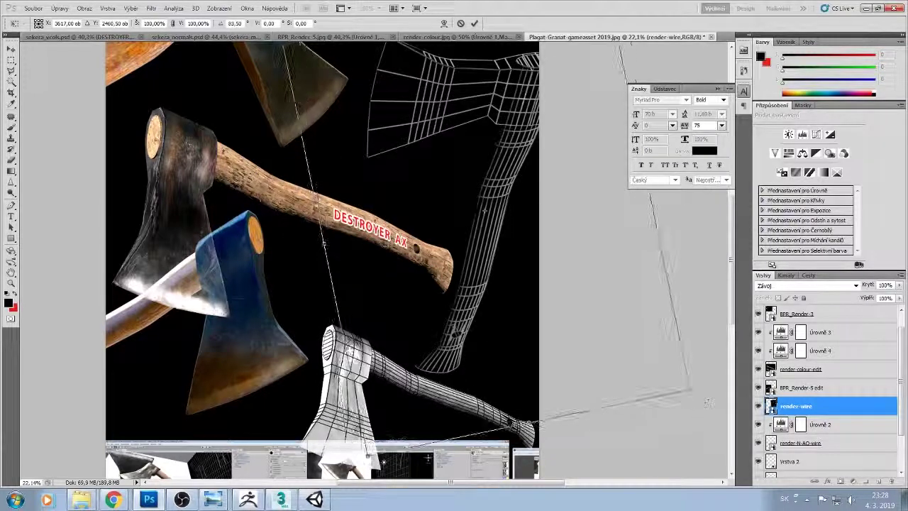
# - Stand the render-wire axe upright at the upper right, then move the white N-AO wireframe up
pyautogui.moveTo(677, 363); pyautogui.dragTo(631, 312)
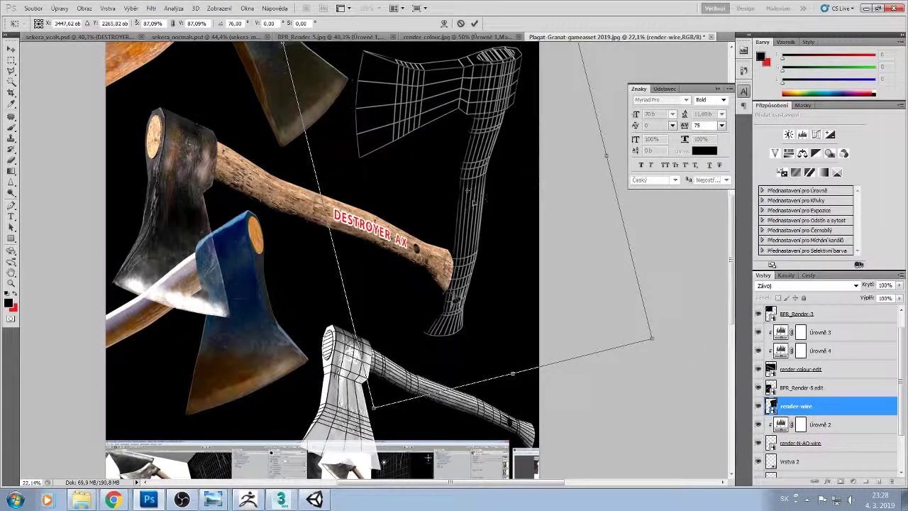
pyautogui.scroll(2, 632, 312)
pyautogui.moveTo(467, 274); pyautogui.dragTo(467, 211)
pyautogui.scroll(1, 467, 210)
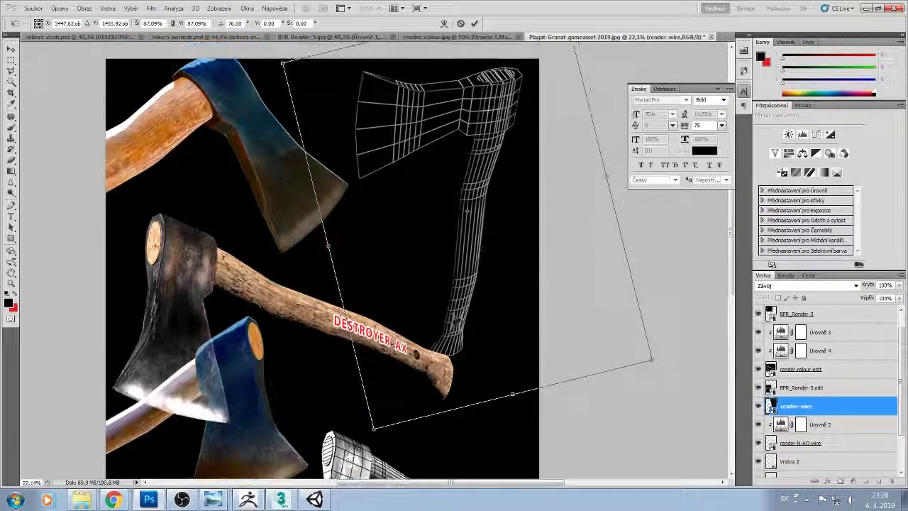
pyautogui.moveTo(460, 124); pyautogui.dragTo(474, 122)
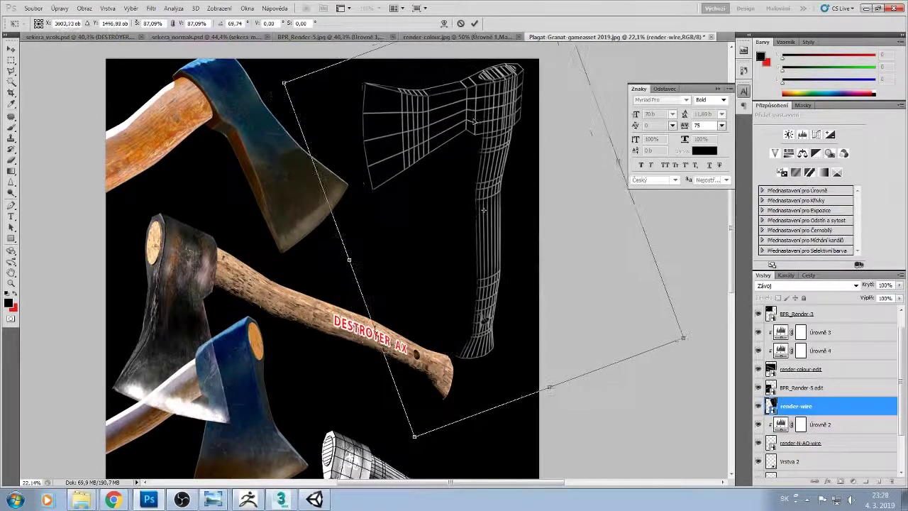
pyautogui.scroll(-3, 456, 171)
pyautogui.press('Return')
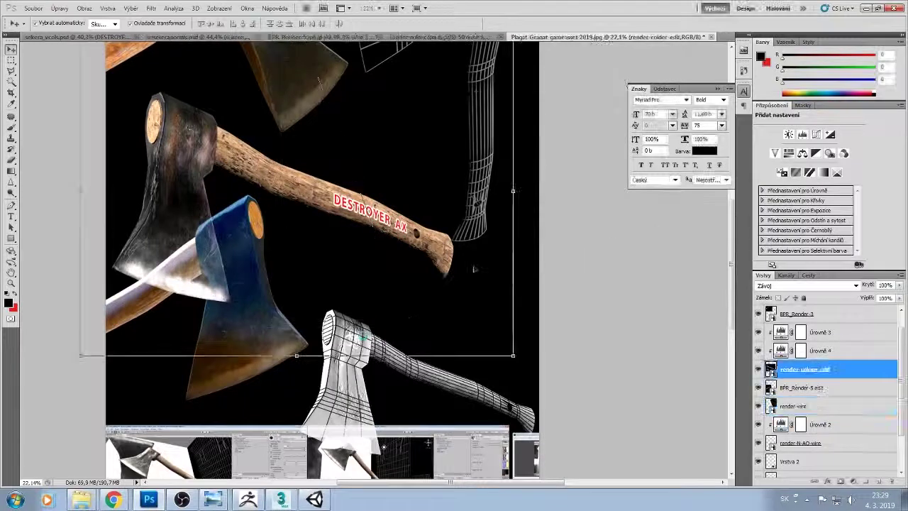
pyautogui.moveTo(366, 338)
pyautogui.mouseDown()
pyautogui.moveTo(363, 293)
pyautogui.moveTo(384, 309)
pyautogui.mouseUp()
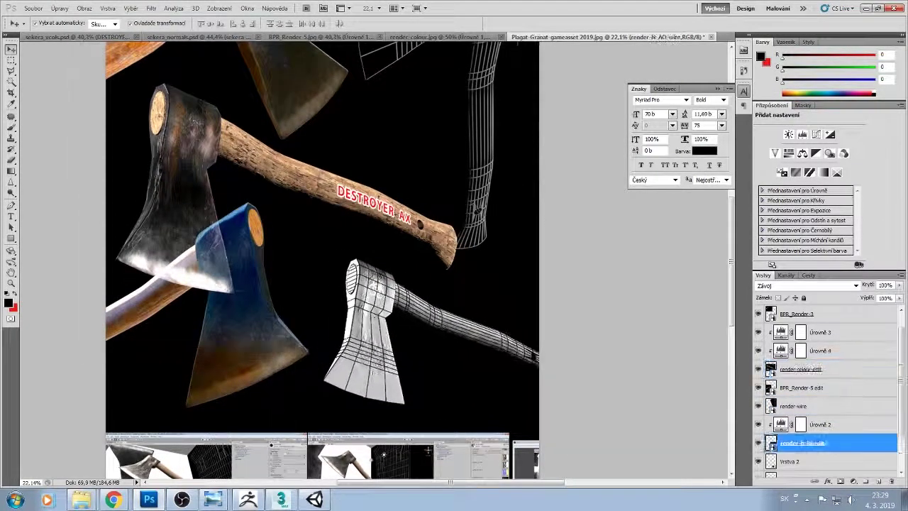
pyautogui.click(497, 243)
# - Nudge the blue axe into its final position and commit the transform
pyautogui.hotkey('ctrl', 't')
pyautogui.scroll(2, 224, 339)
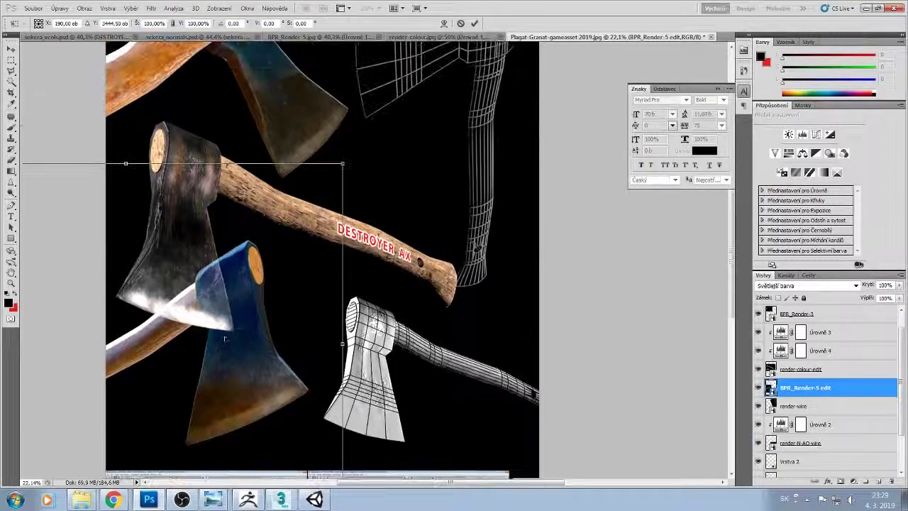
pyautogui.moveTo(249, 361)
pyautogui.mouseDown()
pyautogui.moveTo(250, 333)
pyautogui.moveTo(254, 356)
pyautogui.mouseUp()
pyautogui.scroll(-4, 250, 340)
pyautogui.scroll(-2, 256, 335)
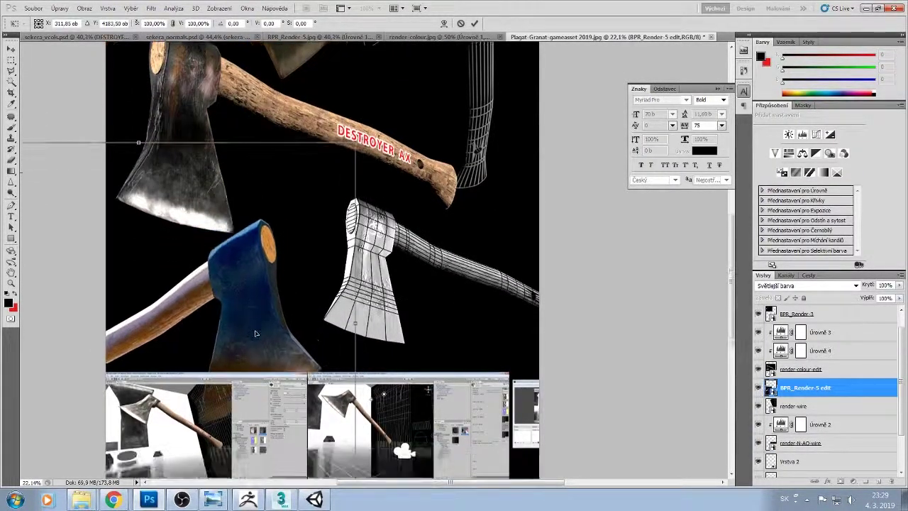
pyautogui.scroll(-5, 255, 335)
pyautogui.moveTo(383, 287); pyautogui.dragTo(380, 296)
pyautogui.press('Return')
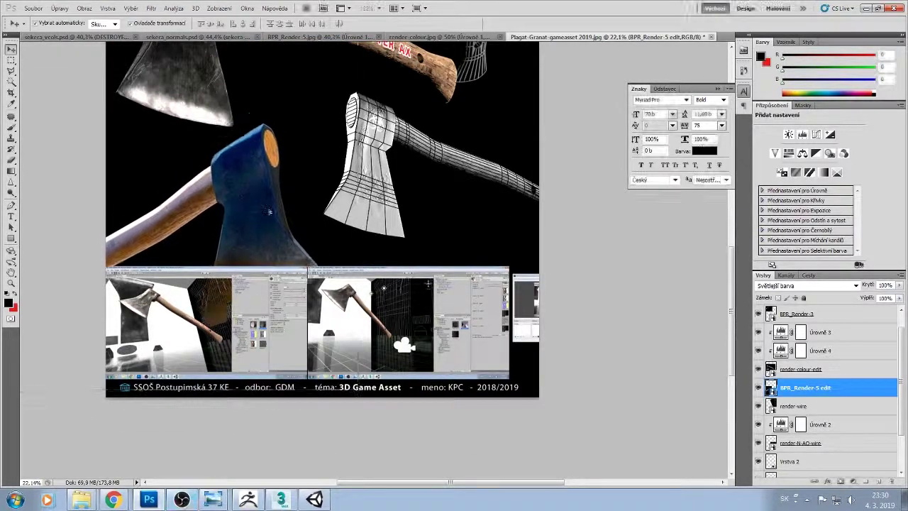
# - Select the BPR_Render-5 edit layer, then the Vrstva 2 layer
pyautogui.scroll(10, 374, 285)
pyautogui.scroll(-5, 370, 279)
pyautogui.keyDown('ctrl'); pyautogui.click(277, 339); pyautogui.keyUp('ctrl')
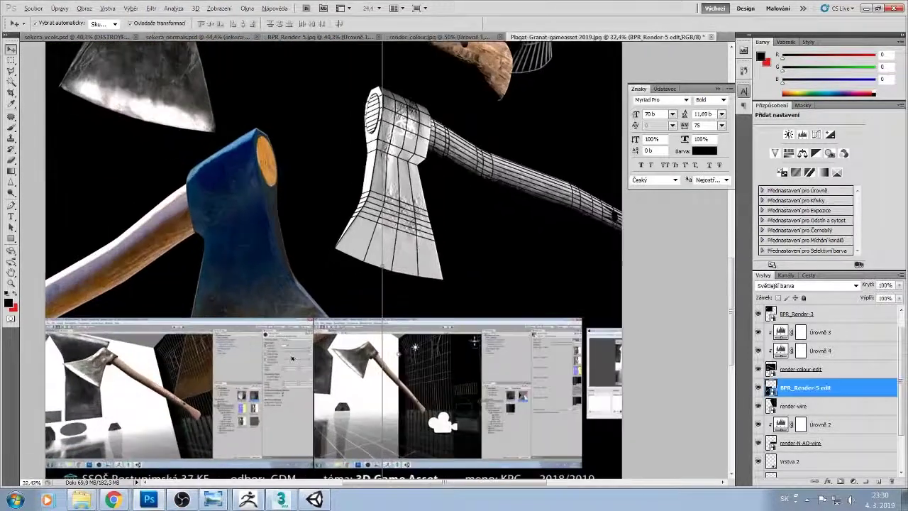
pyautogui.scroll(3, 277, 339)
pyautogui.scroll(-1, 276, 339)
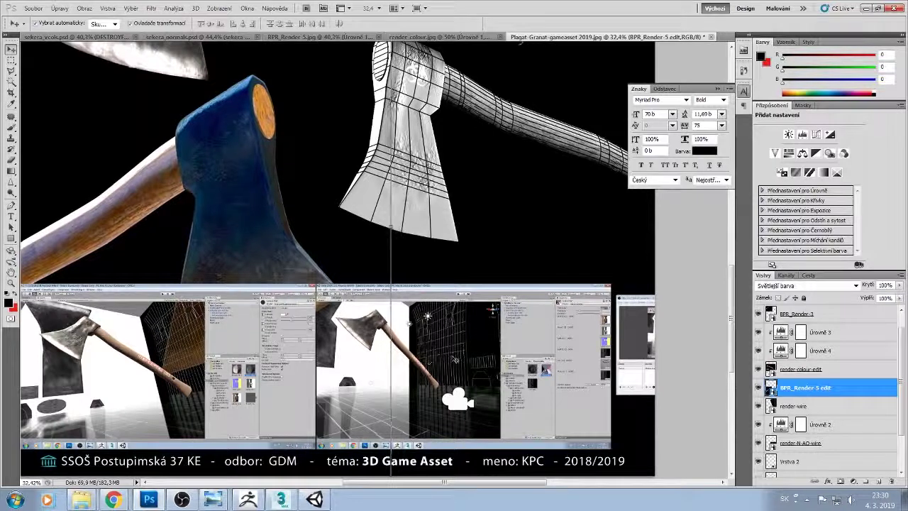
pyautogui.keyDown('ctrl'); pyautogui.click(268, 360); pyautogui.keyUp('ctrl')
# - In Explorer's sekera\Mapy folder, select the UV map, sekera_vcols and sekera-map_normals textures
pyautogui.click(83, 499)
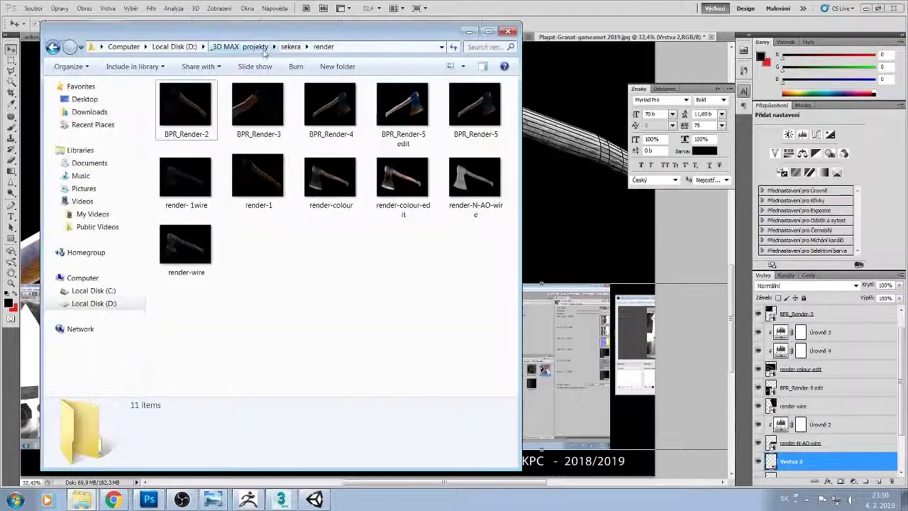
pyautogui.click(290, 46)
pyautogui.doubleClick(180, 127)
pyautogui.click(290, 46)
pyautogui.click(179, 101)
pyautogui.doubleClick(179, 101)
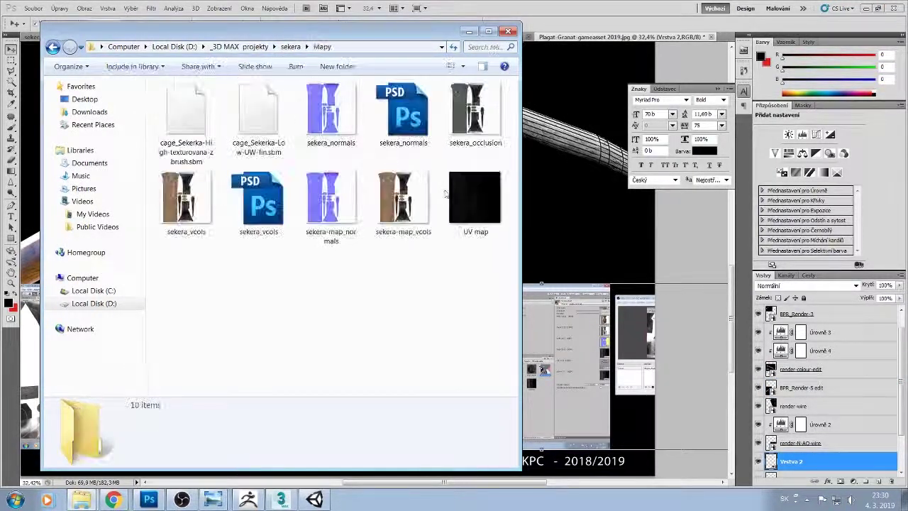
pyautogui.click(474, 202)
pyautogui.keyDown('ctrl'); pyautogui.click(186, 198); pyautogui.keyUp('ctrl')
pyautogui.keyDown('ctrl'); pyautogui.click(330, 199); pyautogui.keyUp('ctrl')
# - Shrink the occlusion, vertex-colour and normal maps and place them near the poster's bottom
pyautogui.moveTo(474, 114); pyautogui.dragTo(505, 342)
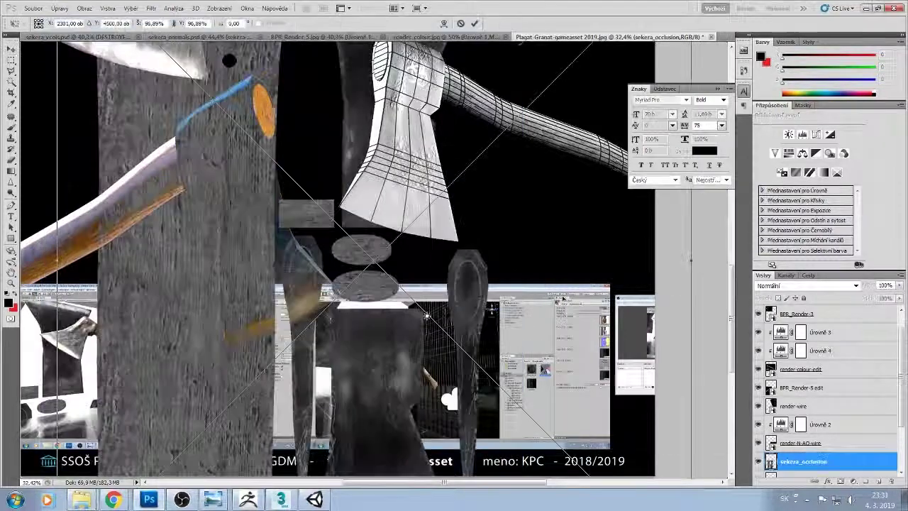
pyautogui.moveTo(303, 107); pyautogui.dragTo(592, 288)
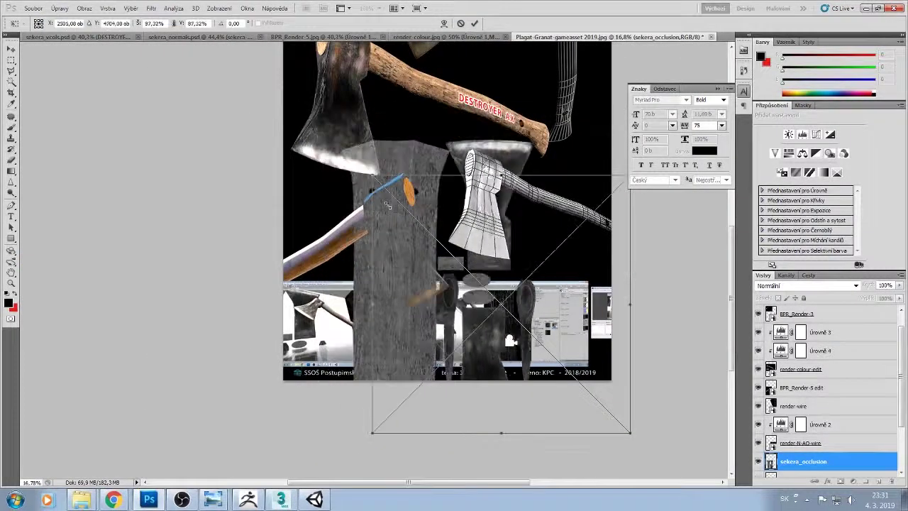
pyautogui.moveTo(601, 333); pyautogui.dragTo(557, 326)
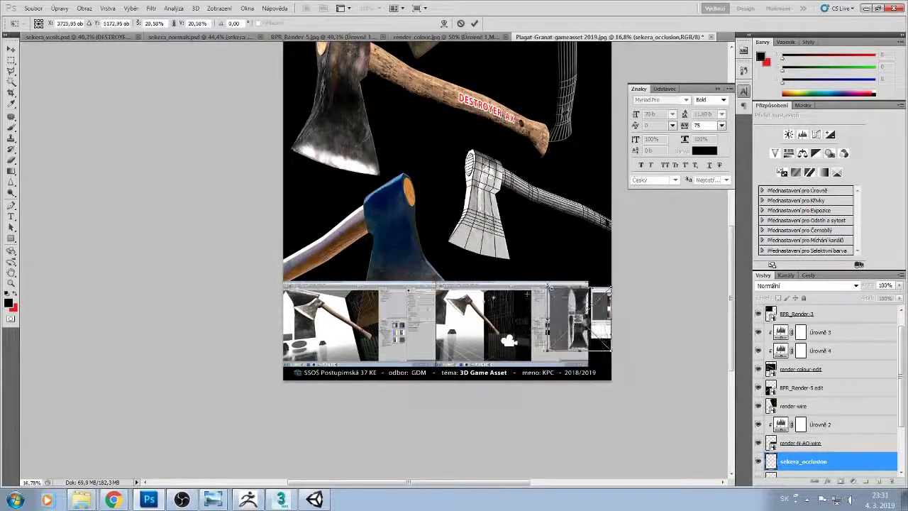
pyautogui.press('Return')
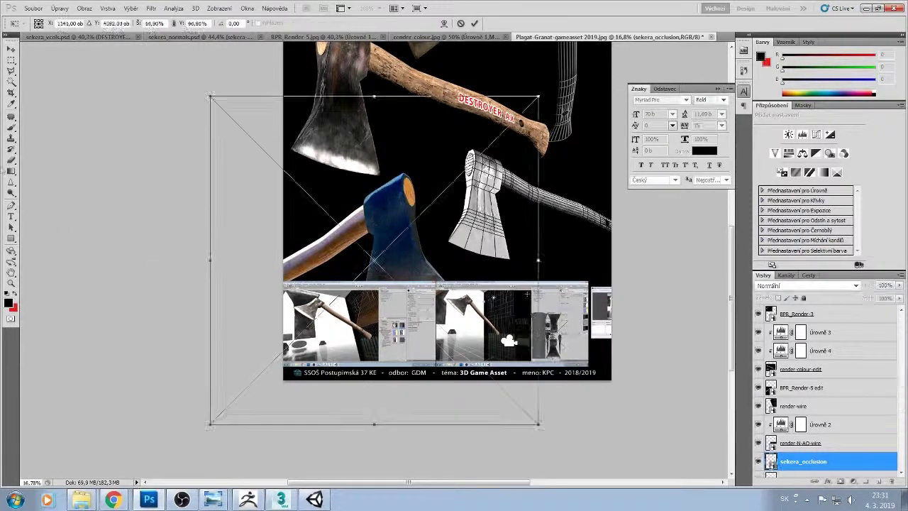
pyautogui.moveTo(203, 94); pyautogui.dragTo(462, 316)
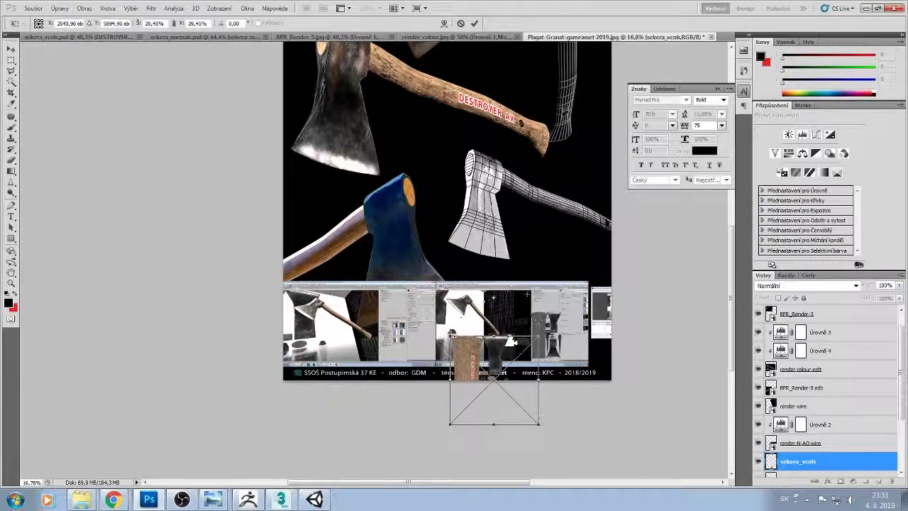
pyautogui.press('Return')
pyautogui.moveTo(217, 75); pyautogui.dragTo(466, 327)
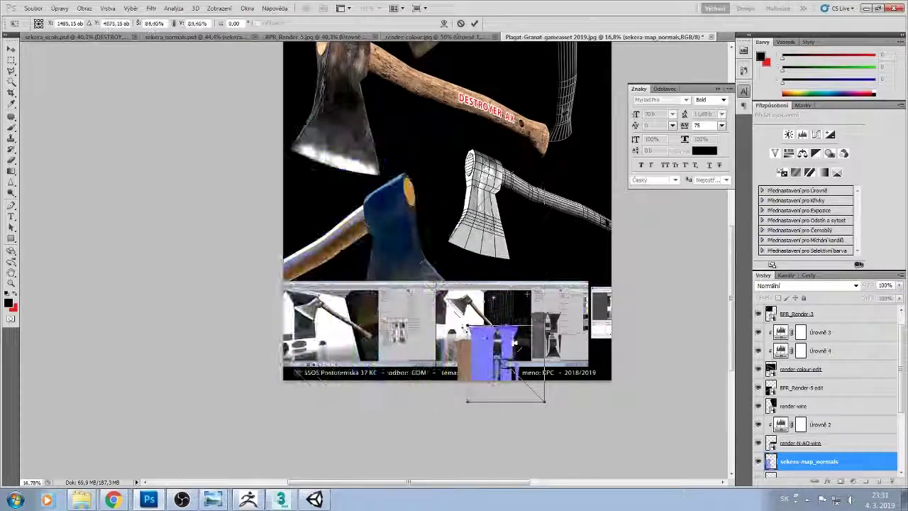
pyautogui.press('Return')
# - Enlarge the UV map over the whole poster and fade it to 34% opacity
pyautogui.moveTo(213, 91); pyautogui.dragTo(213, 203)
pyautogui.moveTo(410, 234)
pyautogui.mouseDown()
pyautogui.moveTo(468, 136)
pyautogui.moveTo(478, 91)
pyautogui.mouseUp()
pyautogui.moveTo(611, 387); pyautogui.dragTo(643, 425)
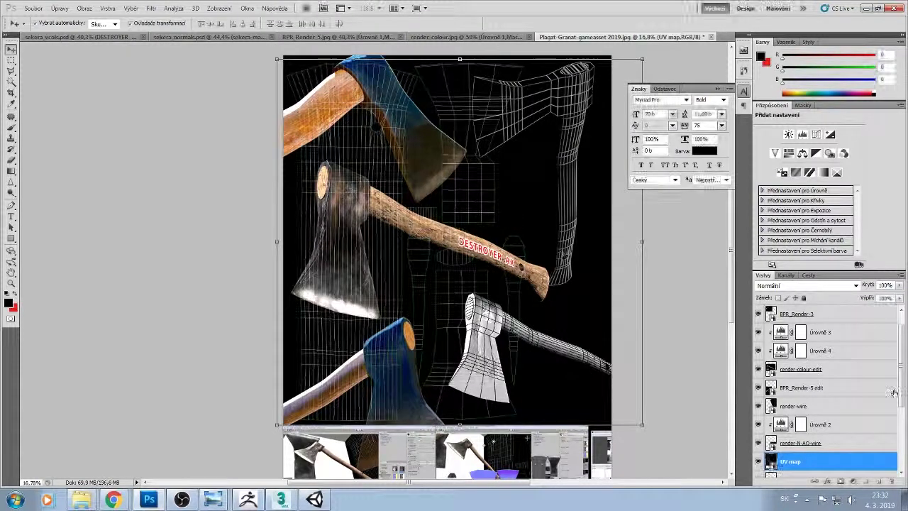
pyautogui.scroll(-2, 835, 383)
pyautogui.moveTo(899, 285); pyautogui.dragTo(880, 296)
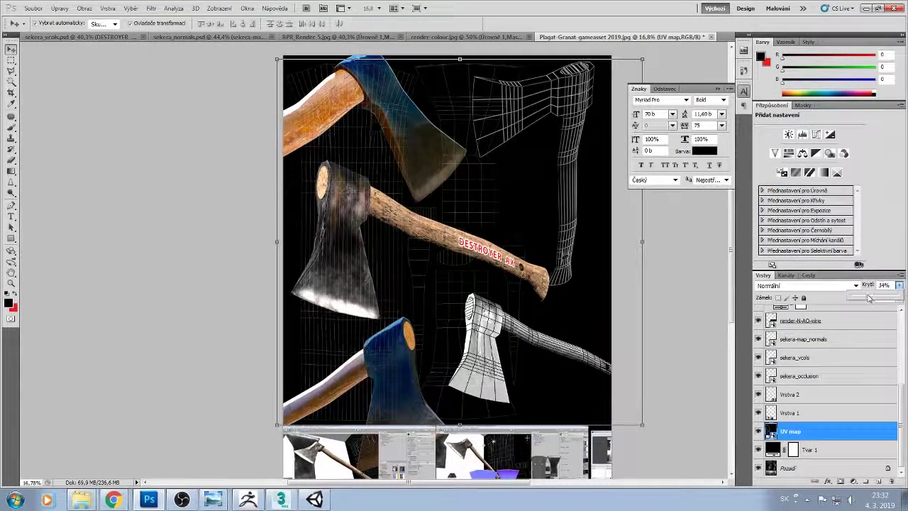
# - Choose the Rectangle shape tool
pyautogui.click(602, 325)
pyautogui.scroll(-2, 567, 312)
pyautogui.scroll(-1, 568, 312)
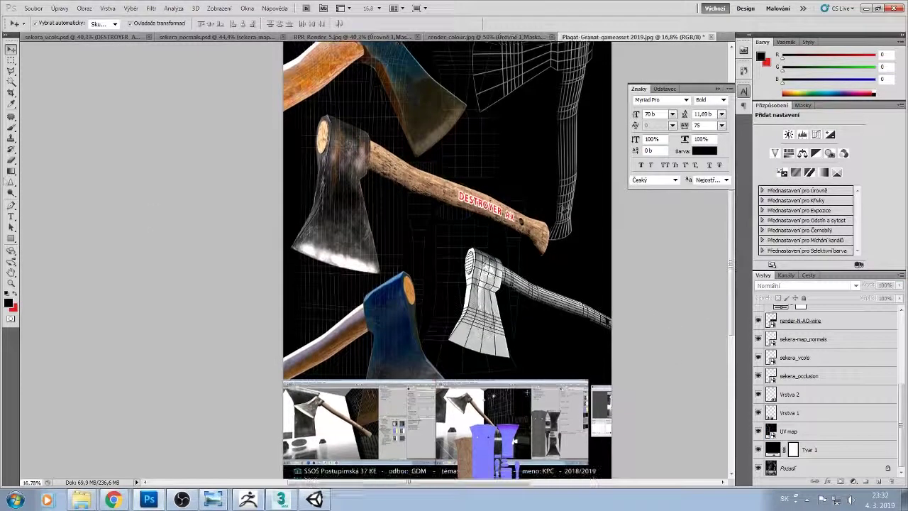
pyautogui.click(11, 238)
# - Draw a black rectangle at the lower right and move its layer down the stack
pyautogui.scroll(-1, 447, 255)
pyautogui.click(54, 237)
pyautogui.moveTo(532, 328); pyautogui.dragTo(613, 425)
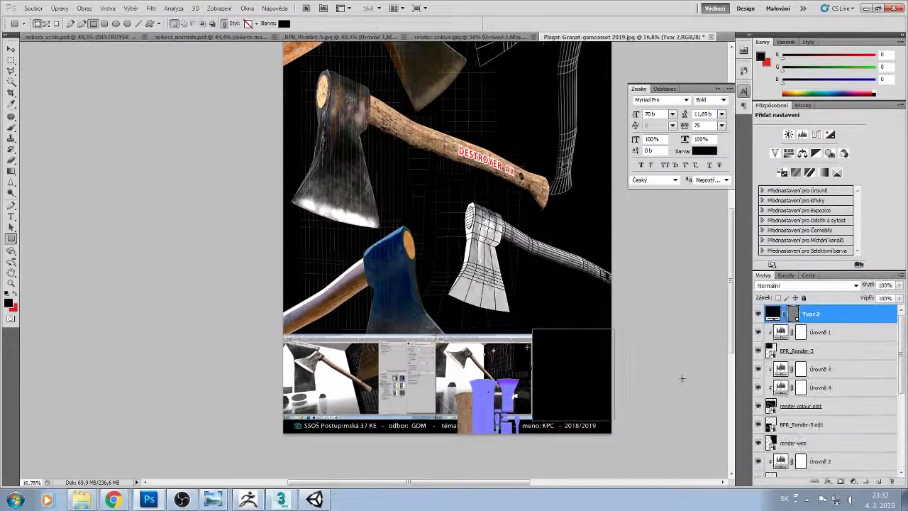
pyautogui.moveTo(835, 449); pyautogui.dragTo(824, 484)
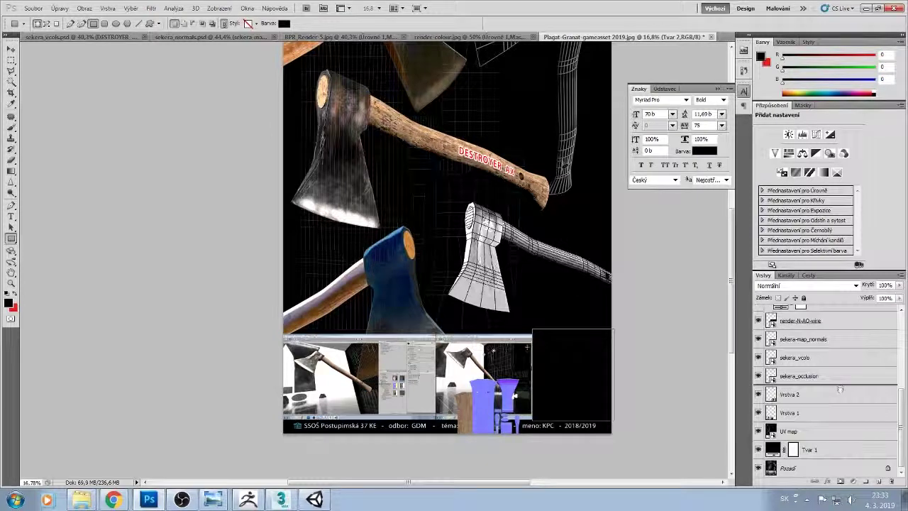
# - Reposition the Vrstva 2 screenshot, occlusion map and black panel, then lock Tvar 2
pyautogui.moveTo(460, 360); pyautogui.dragTo(488, 359)
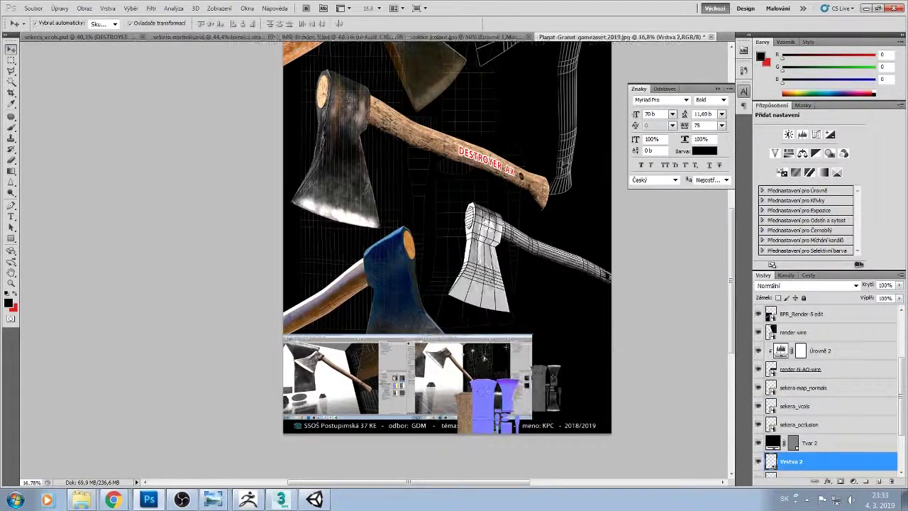
pyautogui.moveTo(540, 395); pyautogui.dragTo(576, 387)
pyautogui.hotkey('ctrl', 't')
pyautogui.press('Return')
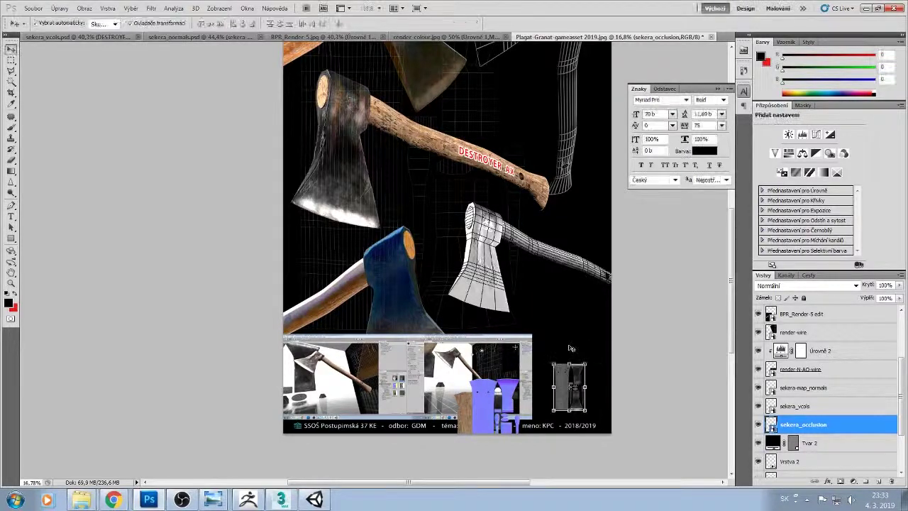
pyautogui.click(564, 334)
pyautogui.hotkey('ctrl', 't')
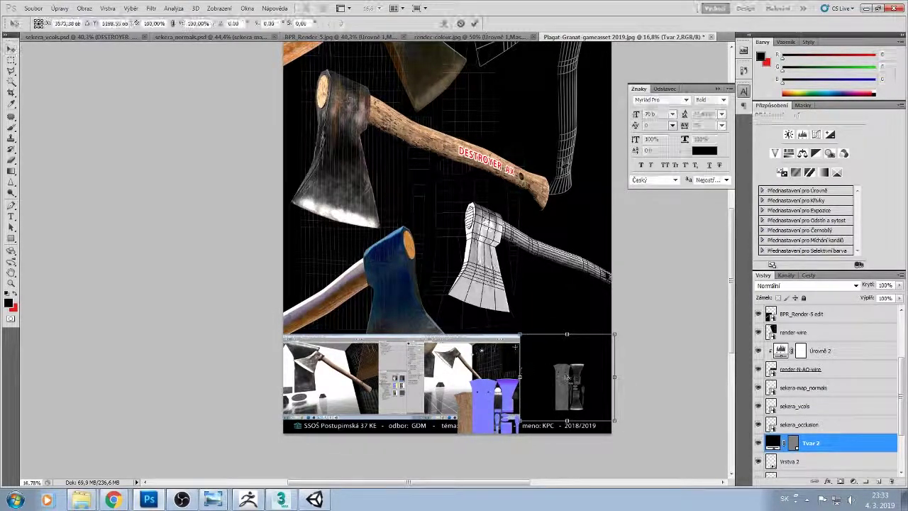
pyautogui.moveTo(545, 354); pyautogui.dragTo(529, 356)
pyautogui.click(804, 298)
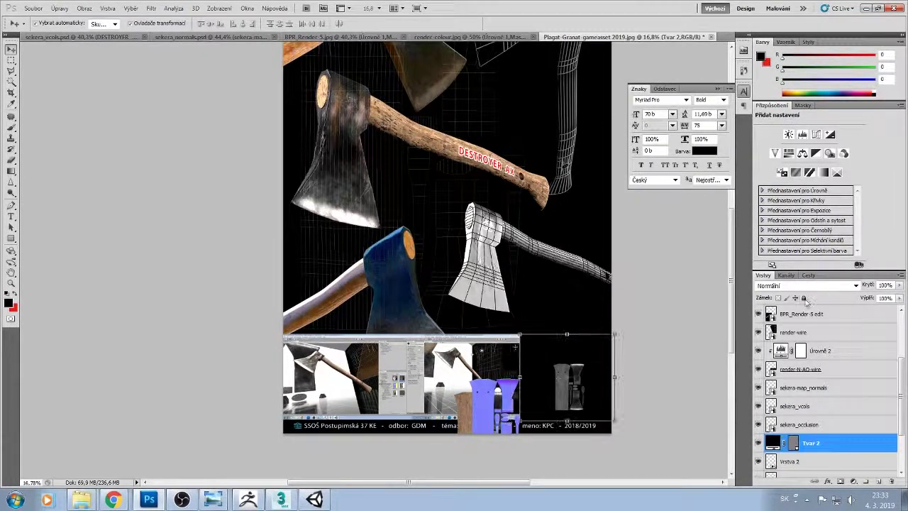
# - Place the normal and occlusion maps side by side on the black panel
pyautogui.click(816, 462)
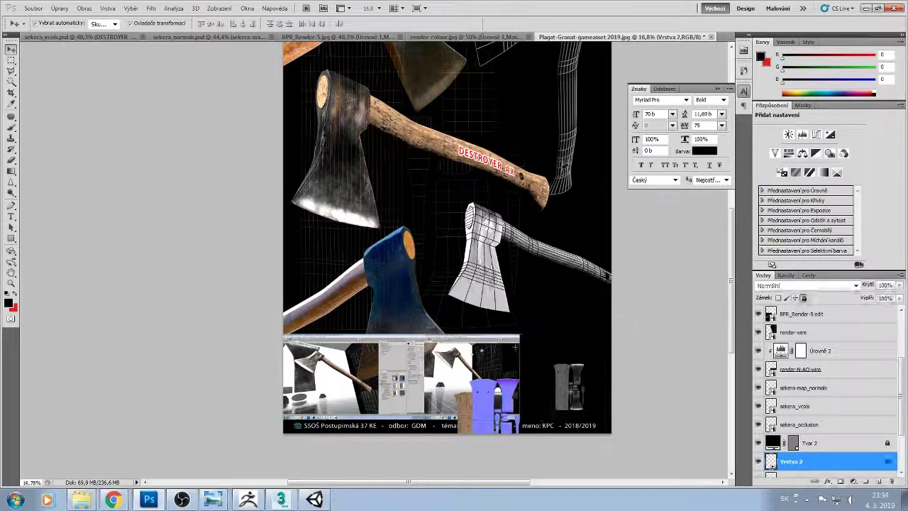
pyautogui.moveTo(570, 377); pyautogui.dragTo(577, 381)
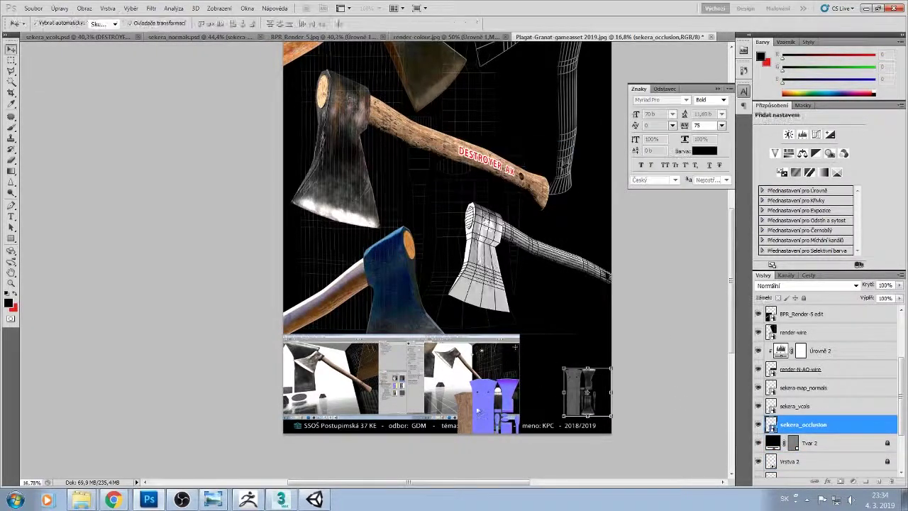
pyautogui.moveTo(509, 383)
pyautogui.mouseDown()
pyautogui.moveTo(558, 359)
pyautogui.moveTo(546, 366)
pyautogui.mouseUp()
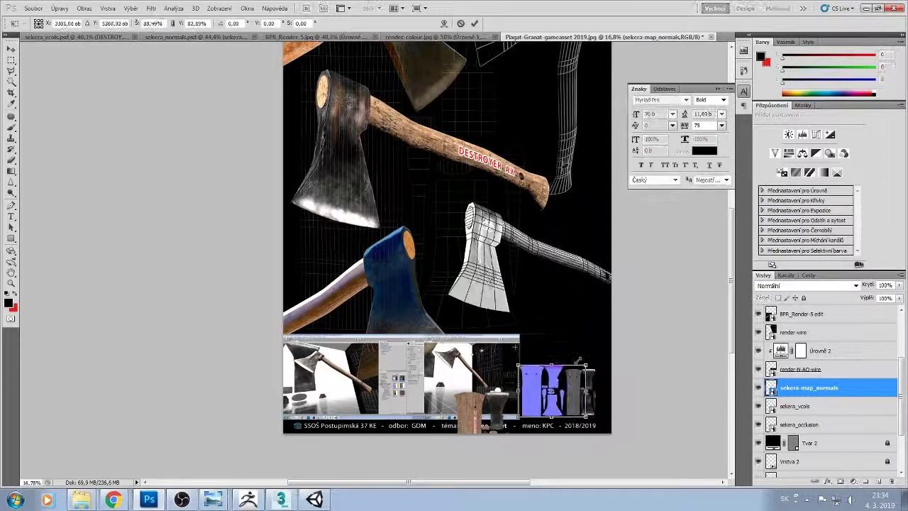
pyautogui.press('Return')
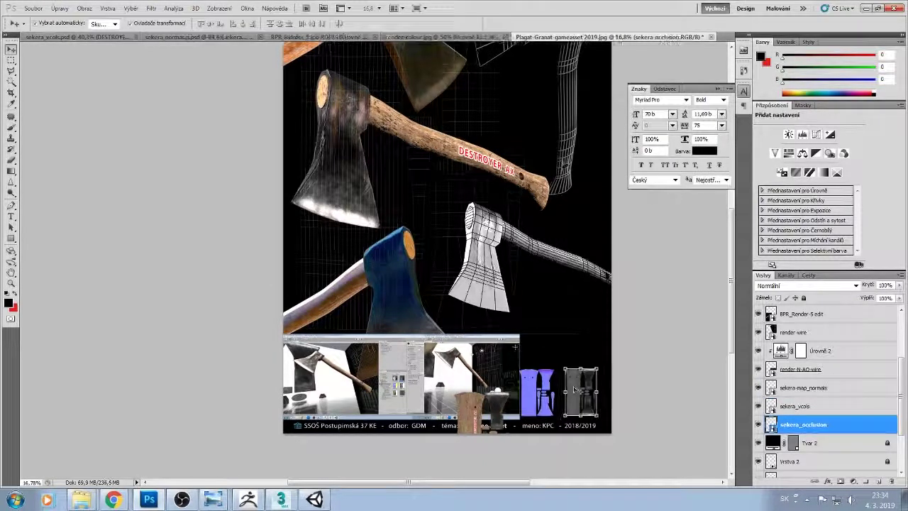
pyautogui.moveTo(582, 390)
pyautogui.mouseDown()
pyautogui.moveTo(590, 389)
pyautogui.moveTo(553, 383)
pyautogui.mouseUp()
# - Move the colour texture above the normal maps, rotated 90 degrees
pyautogui.click(546, 383)
pyautogui.moveTo(490, 404)
pyautogui.mouseDown()
pyautogui.moveTo(580, 292)
pyautogui.moveTo(560, 288)
pyautogui.mouseUp()
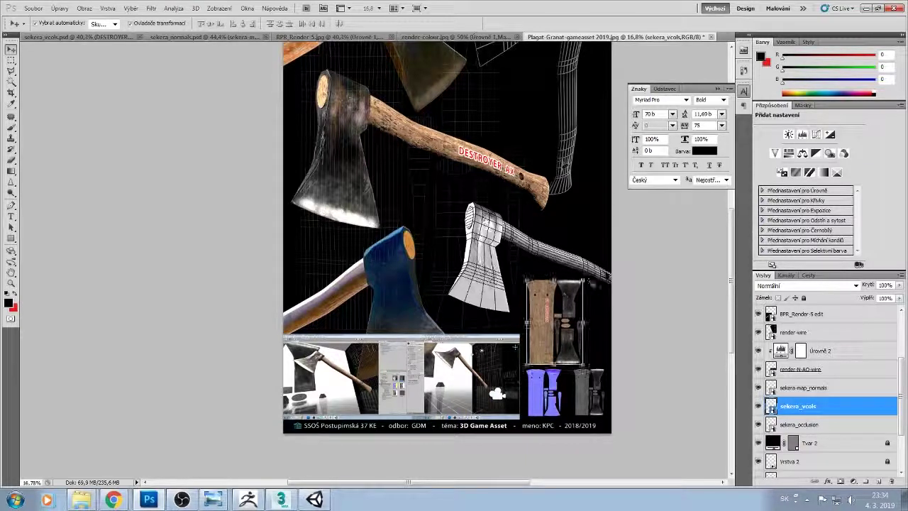
pyautogui.hotkey('ctrl', 't')
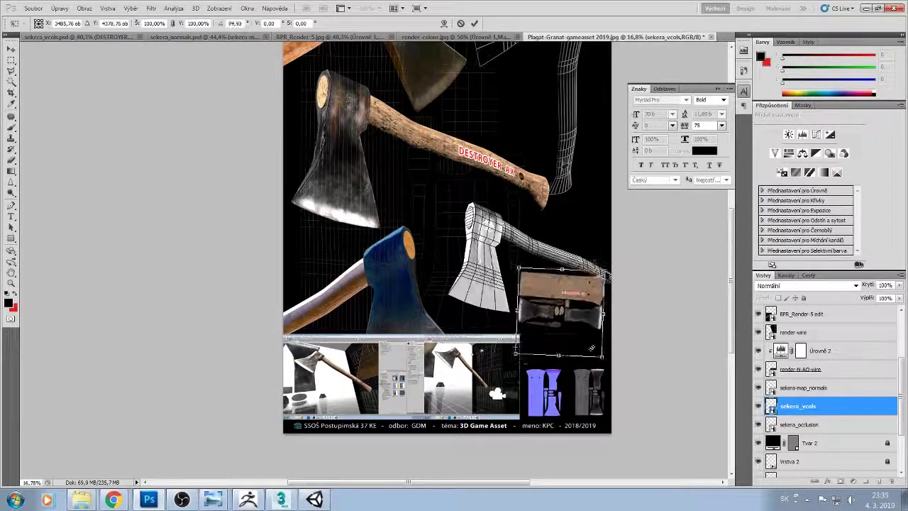
pyautogui.moveTo(602, 354); pyautogui.dragTo(595, 347)
pyautogui.moveTo(544, 287); pyautogui.dragTo(550, 323)
pyautogui.press('Return')
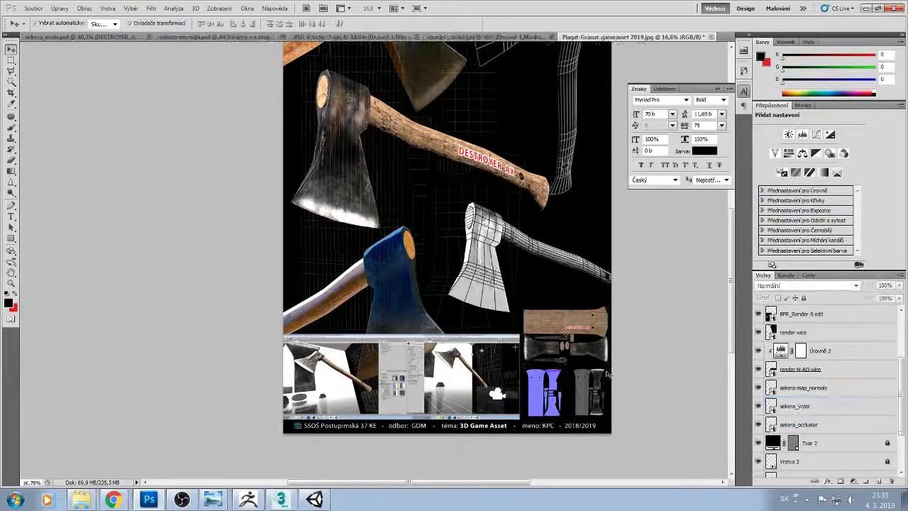
# - Add a layer mask to the BPR_Render-5 edit layer
pyautogui.scroll(2, 444, 375)
pyautogui.click(805, 313)
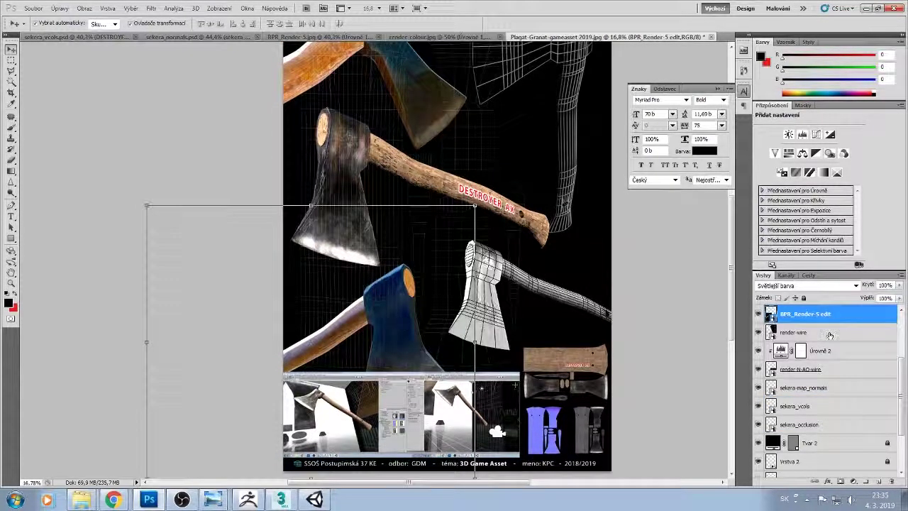
pyautogui.moveTo(828, 320); pyautogui.dragTo(830, 453)
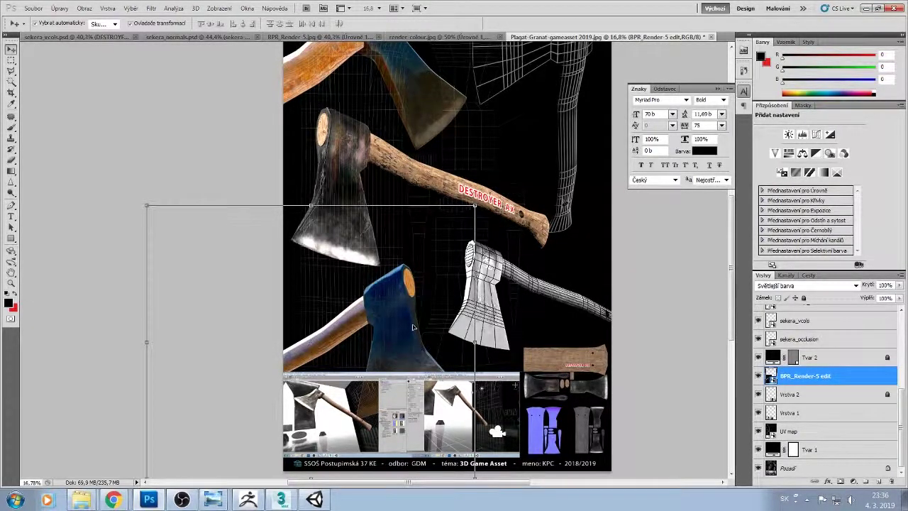
pyautogui.scroll(1, 414, 327)
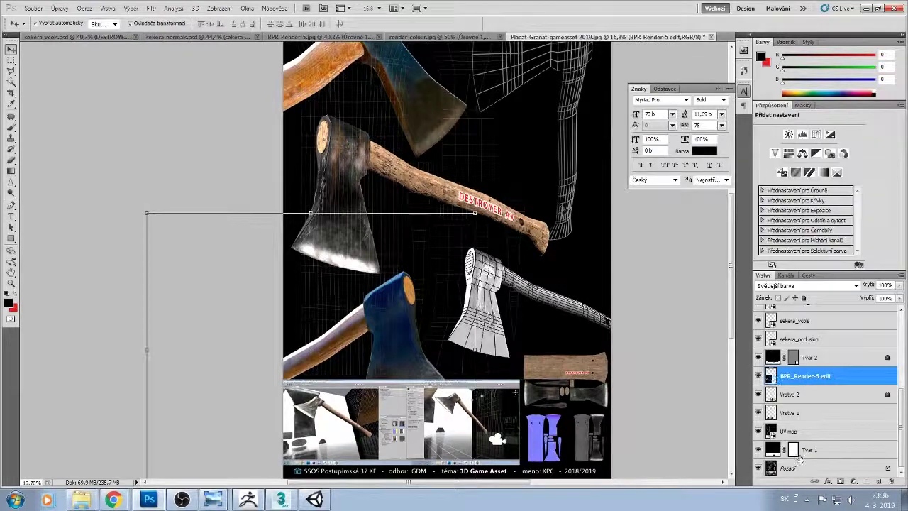
pyautogui.click(841, 481)
# - Set the Brush tool to size 432
pyautogui.press('b')
pyautogui.click(44, 23)
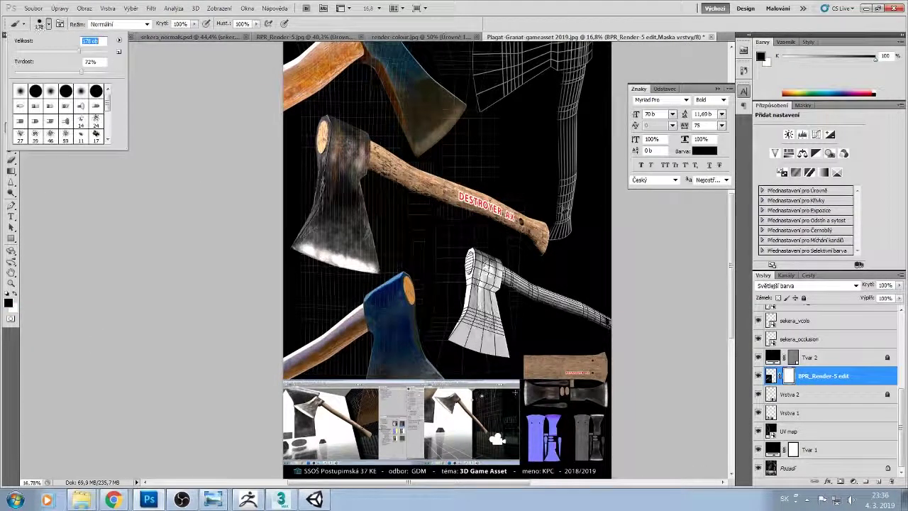
pyautogui.write('432')
pyautogui.press('Return')
pyautogui.click(60, 8)
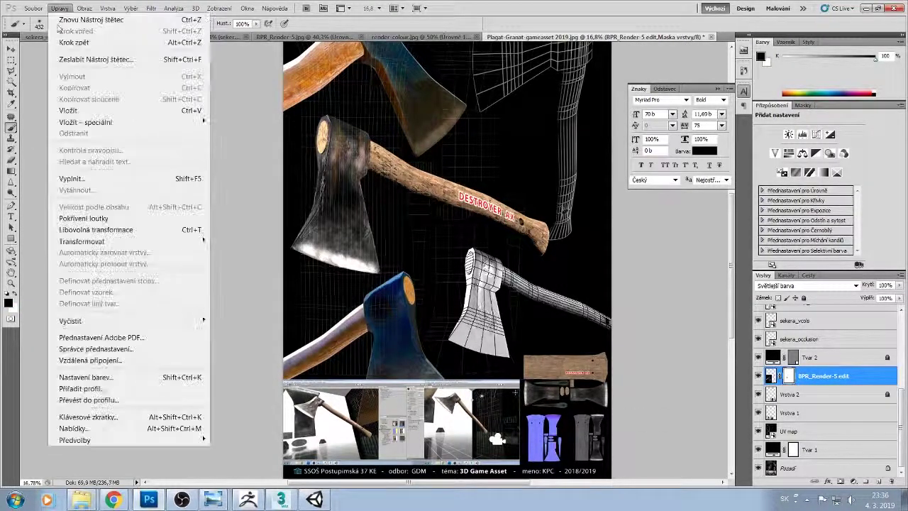
pyautogui.click(71, 39)
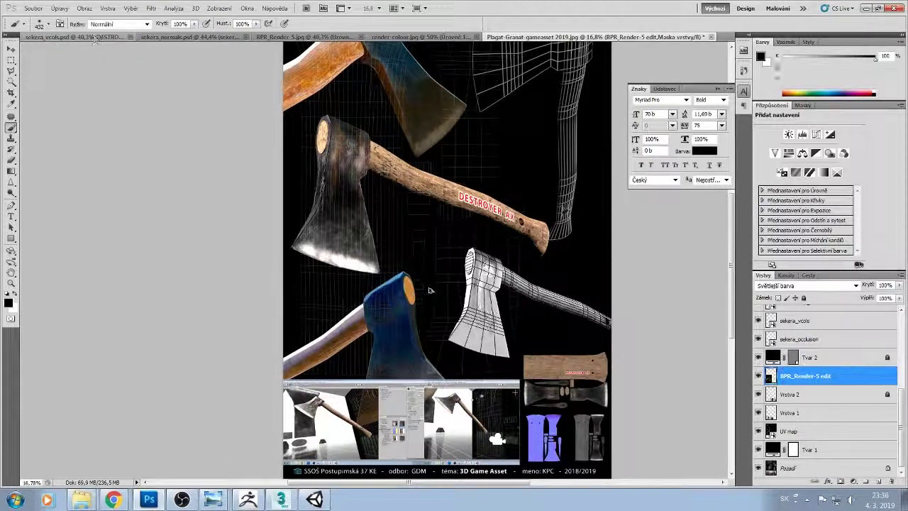
pyautogui.hotkey('ctrl', 'z')
pyautogui.hotkey('ctrl', 'z')
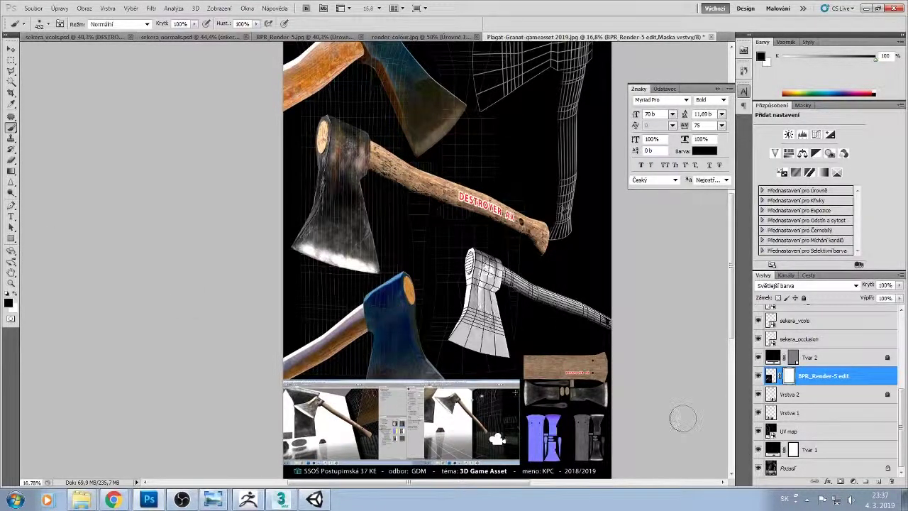
# - Select the UV map layer in the Layers panel
pyautogui.rightClick(825, 430)
pyautogui.press('Escape')
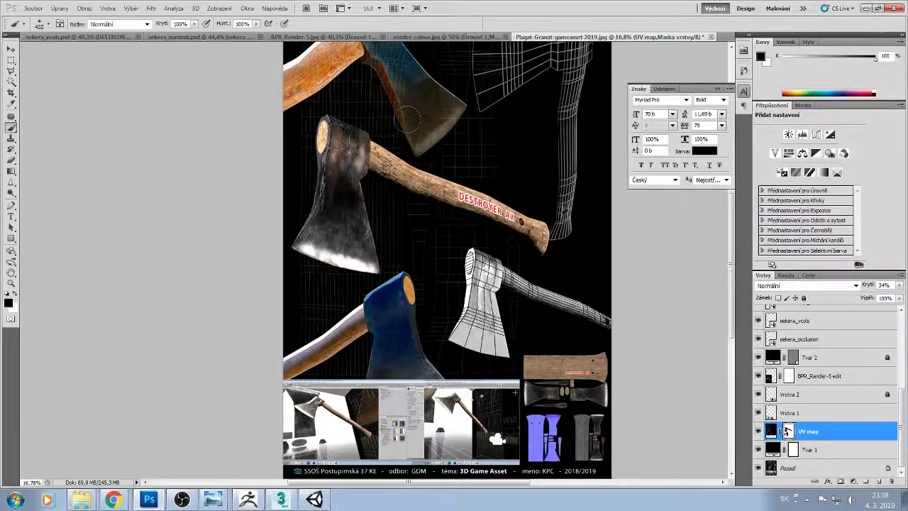
pyautogui.scroll(3, 407, 120)
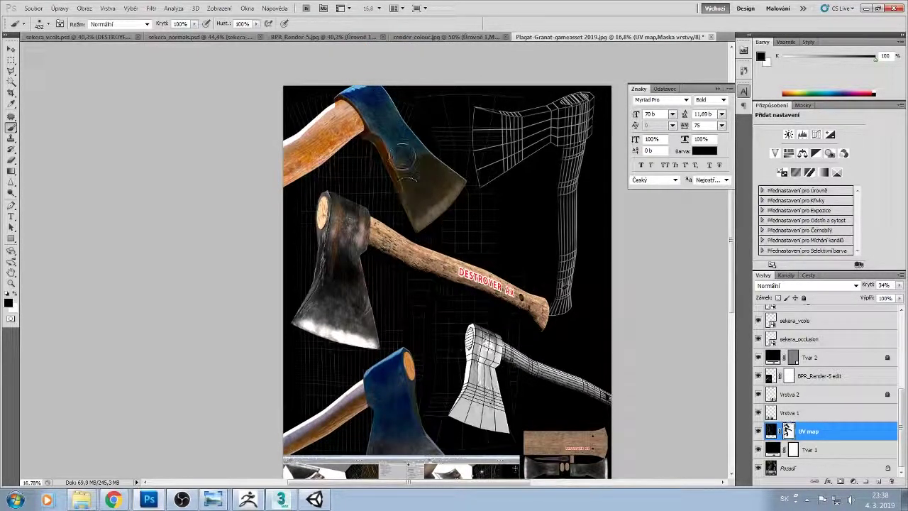
pyautogui.scroll(-1, 402, 156)
pyautogui.scroll(-1, 387, 225)
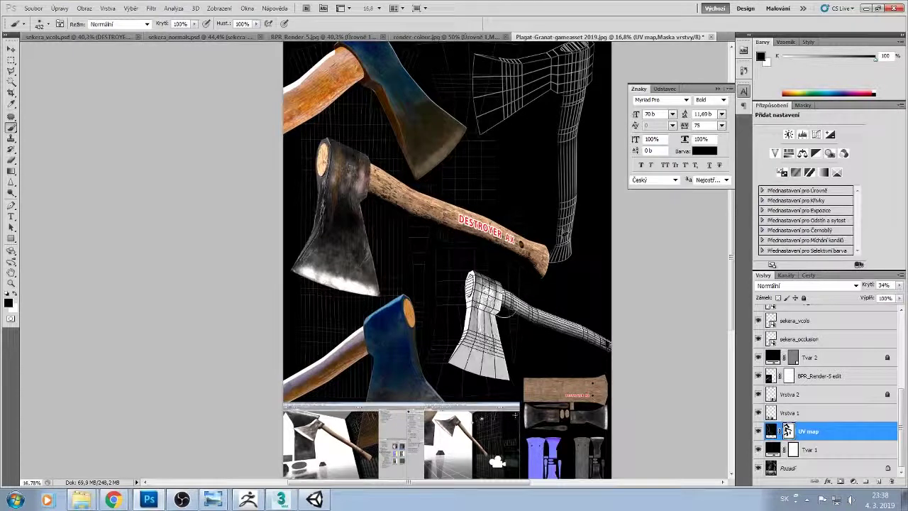
# - Save the poster as Plagat-Sekera-gameasset 2019.psd in the sekera > render folder
pyautogui.hotkey('ctrl', 't')
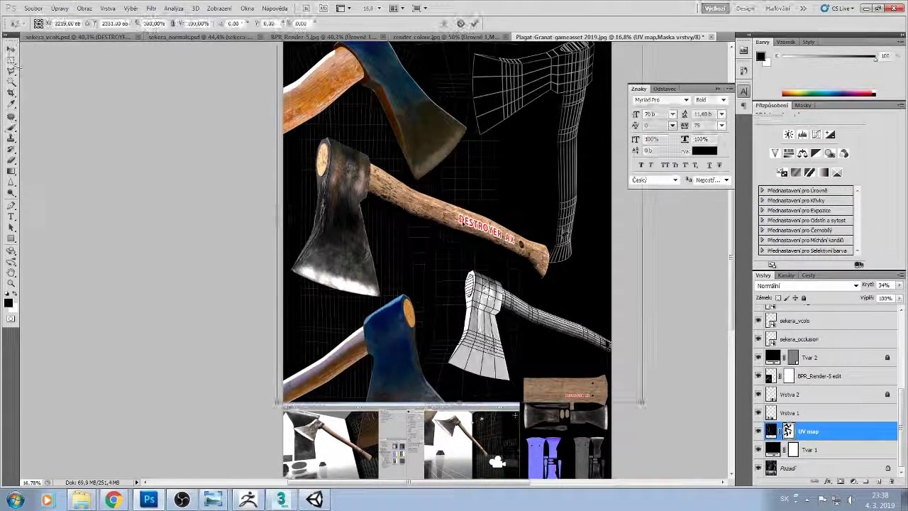
pyautogui.click(32, 10)
pyautogui.click(57, 186)
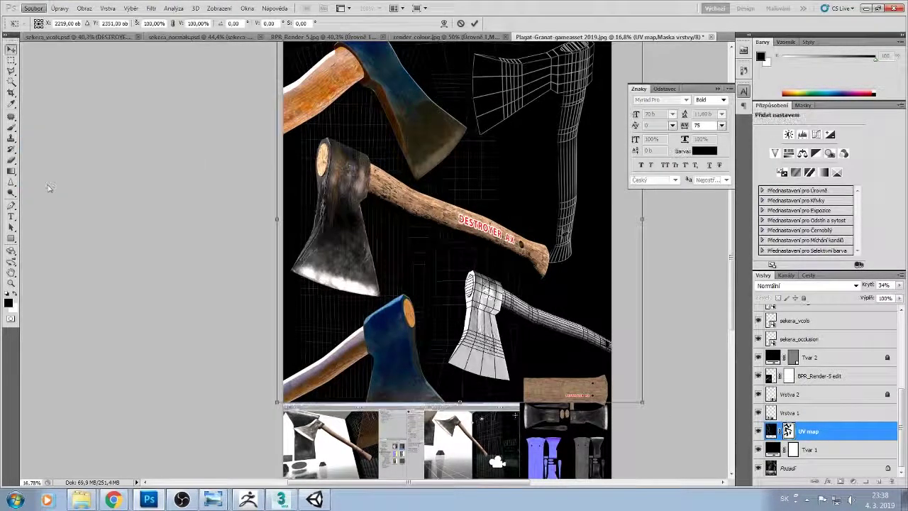
pyautogui.doubleClick(438, 217)
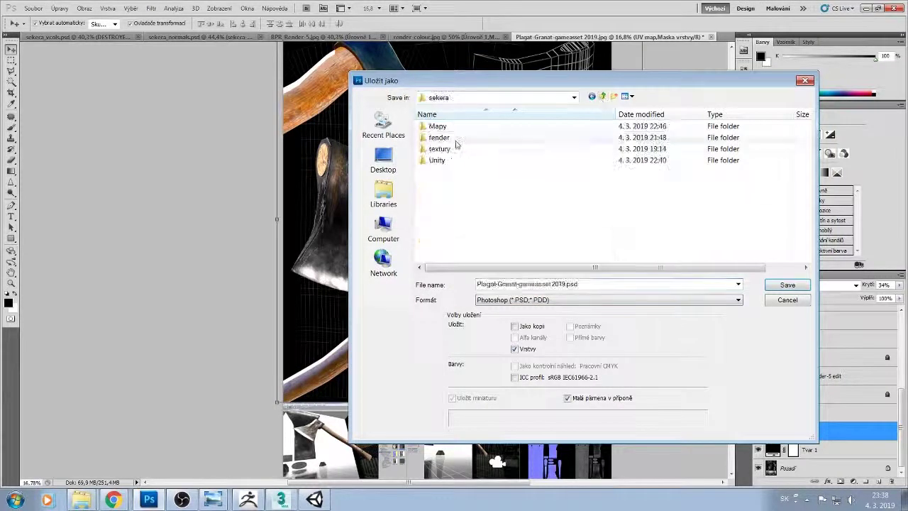
pyautogui.doubleClick(447, 137)
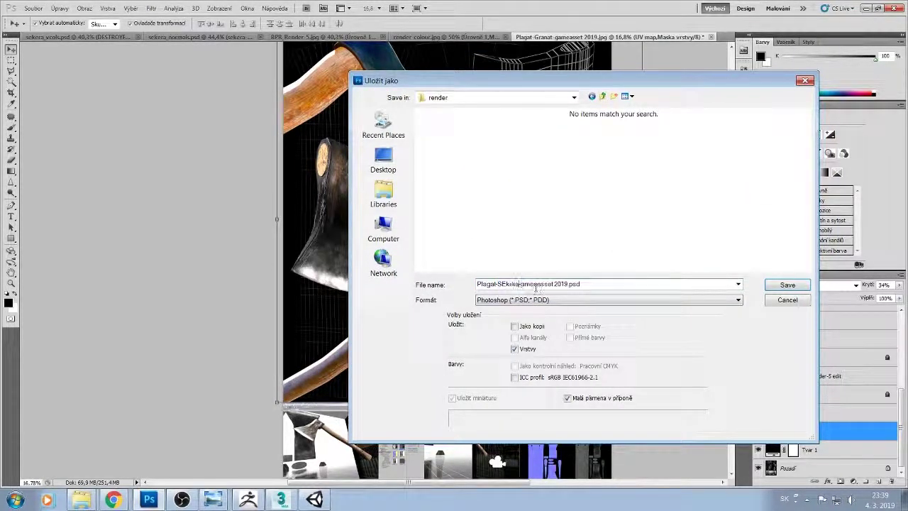
pyautogui.click(786, 284)
pyautogui.click(589, 161)
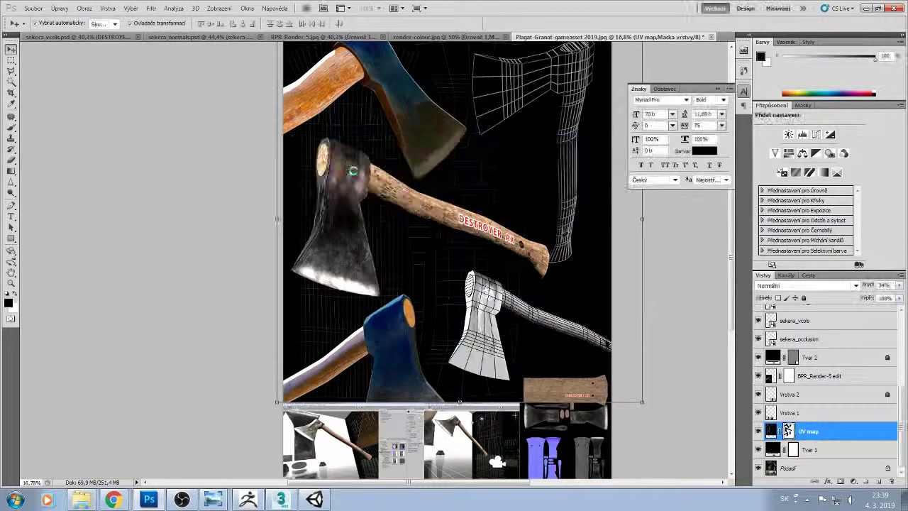
# - Enlarge the middle render-colour-edit axe to about 116%
pyautogui.click(425, 198)
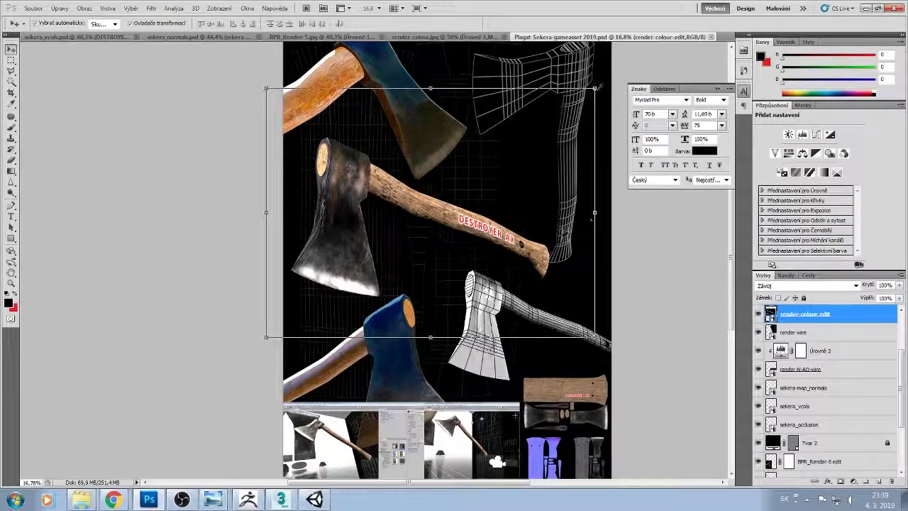
pyautogui.hotkey('ctrl', 't')
pyautogui.moveTo(618, 70)
pyautogui.mouseDown()
pyautogui.moveTo(636, 66)
pyautogui.moveTo(642, 50)
pyautogui.mouseUp()
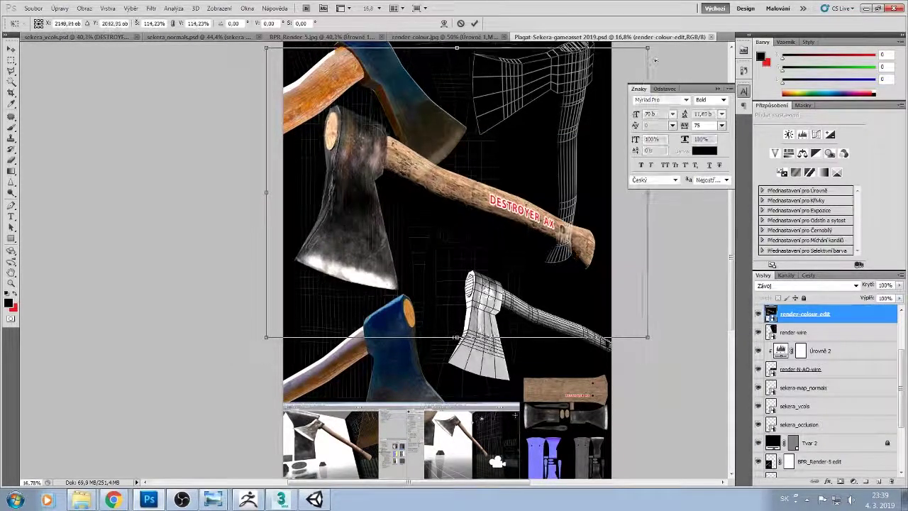
pyautogui.moveTo(447, 190); pyautogui.dragTo(447, 213)
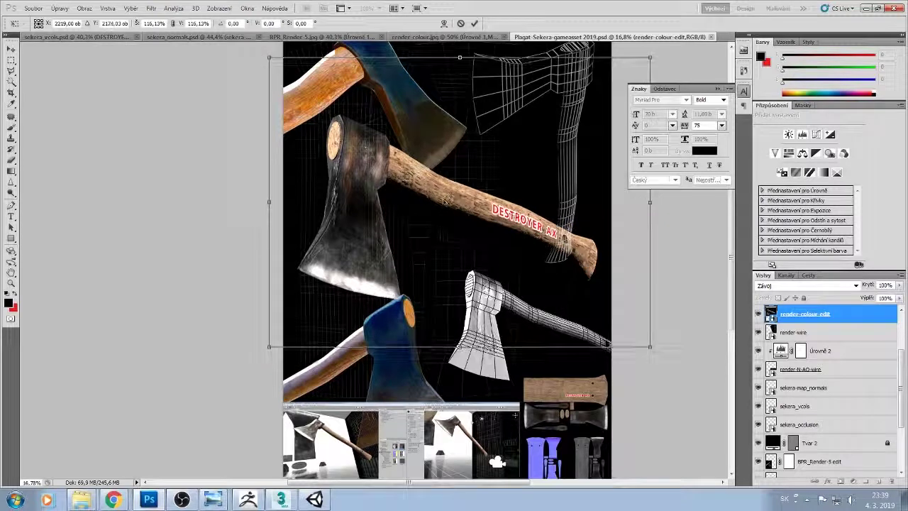
pyautogui.press('Return')
# - Scale up the top BPR_Render_3 axe slightly and tilt it a little
pyautogui.scroll(2, 454, 204)
pyautogui.click(397, 120)
pyautogui.hotkey('ctrl', 't')
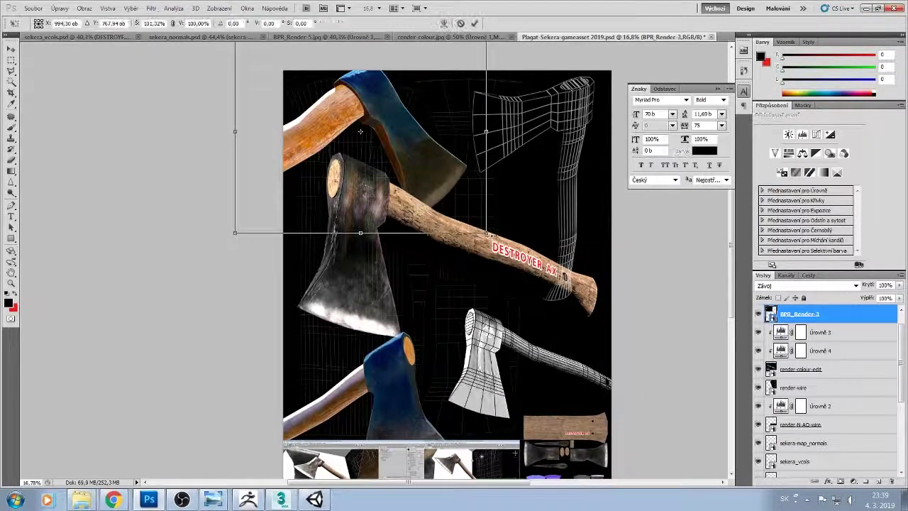
pyautogui.moveTo(487, 225)
pyautogui.mouseDown()
pyautogui.moveTo(496, 232)
pyautogui.moveTo(507, 221)
pyautogui.mouseUp()
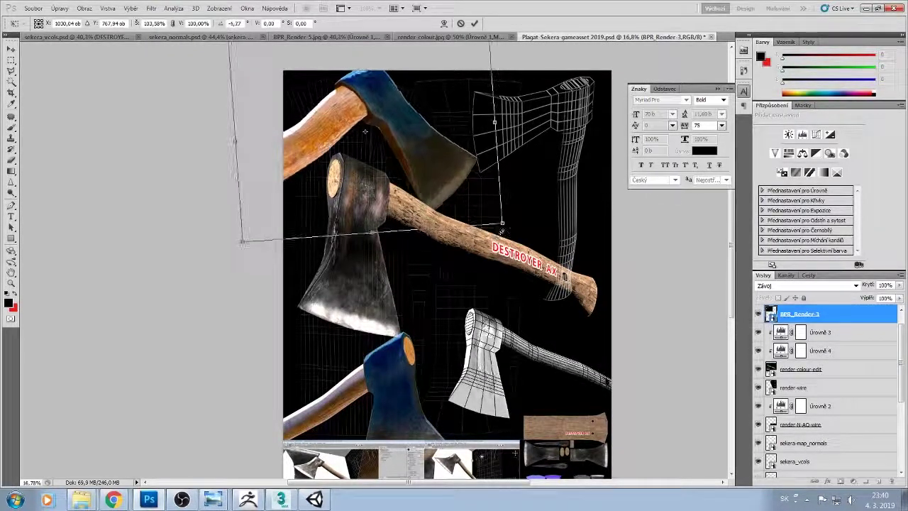
pyautogui.moveTo(435, 153); pyautogui.dragTo(434, 156)
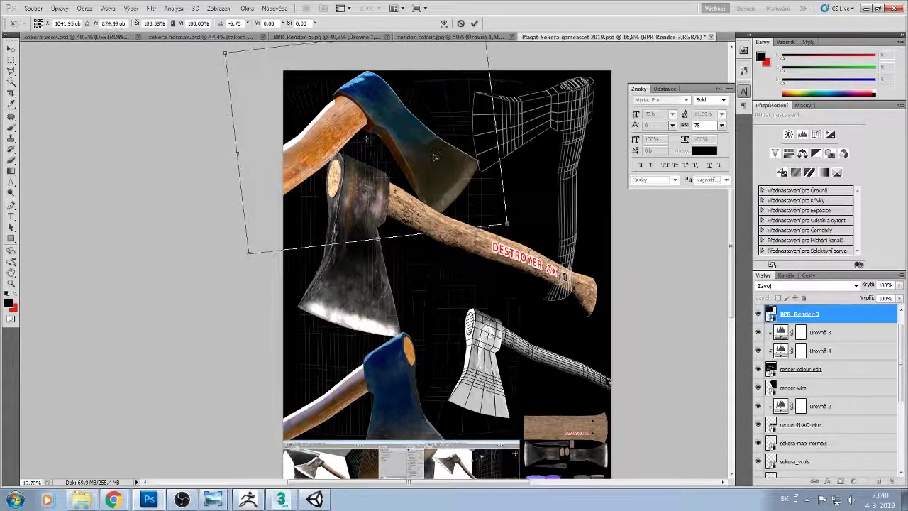
pyautogui.scroll(-3, 435, 157)
pyautogui.press('v')
pyautogui.press('Return')
# - Tilt and raise the blue BPR_Render-5 edit axe slightly
pyautogui.click(399, 277)
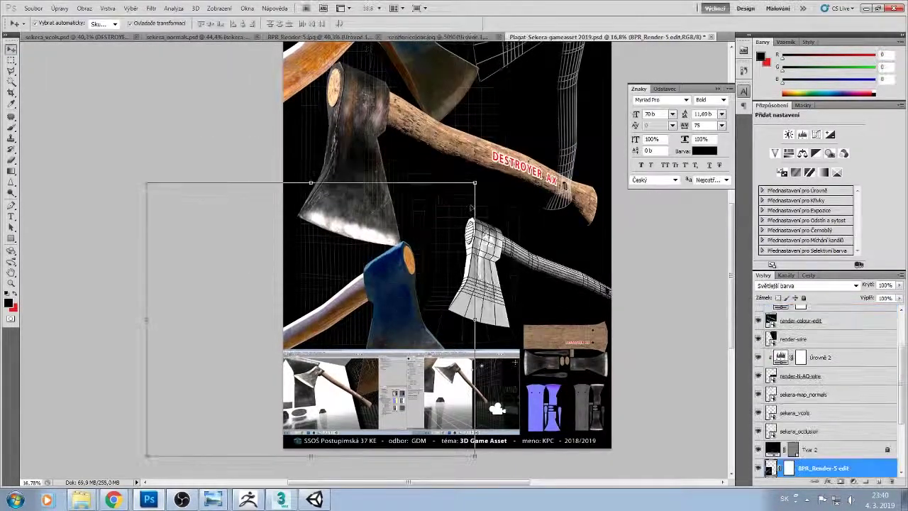
pyautogui.moveTo(400, 277); pyautogui.dragTo(418, 264)
pyautogui.press('Return')
pyautogui.click(532, 368)
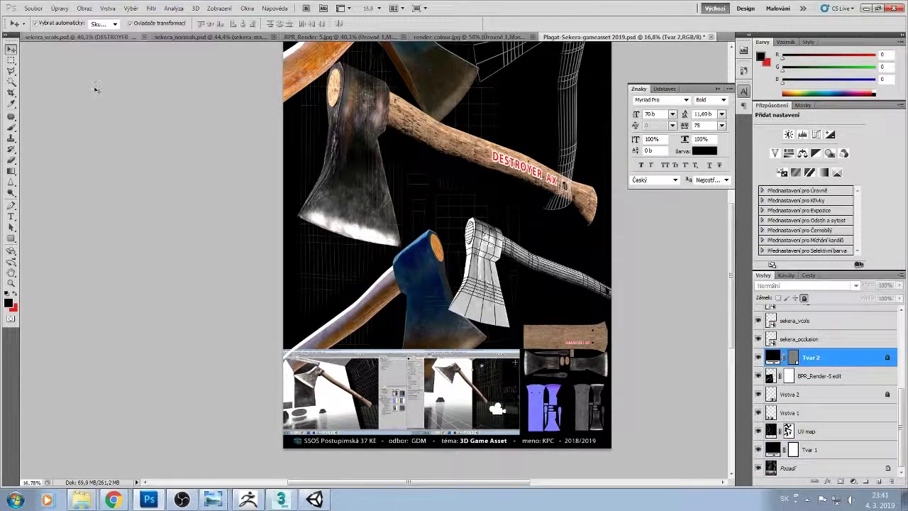
# - Shrink the blue axe render slightly and shift it to the right
pyautogui.click(596, 389)
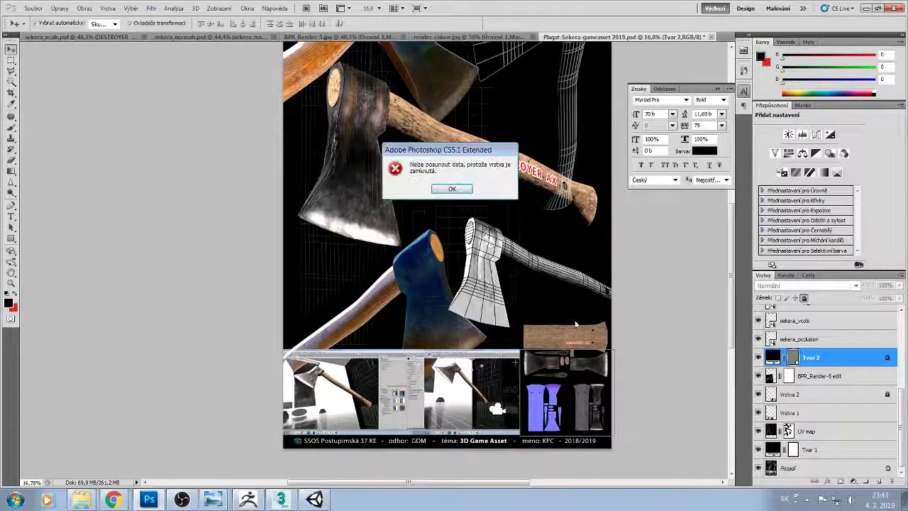
pyautogui.press('Return')
pyautogui.keyDown('ctrl'); pyautogui.click(841, 358); pyautogui.keyUp('ctrl')
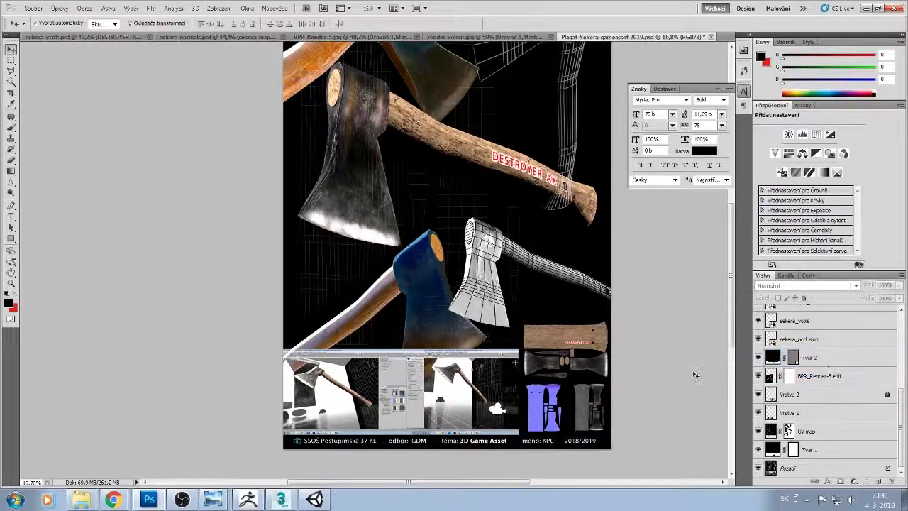
pyautogui.scroll(1, 679, 382)
pyautogui.scroll(4, 679, 382)
pyautogui.moveTo(497, 276); pyautogui.dragTo(499, 296)
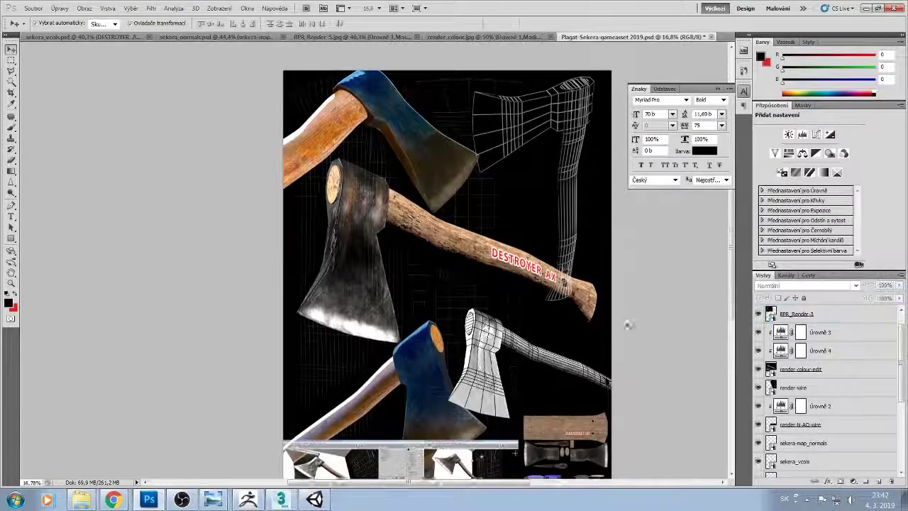
pyautogui.scroll(-1, 627, 325)
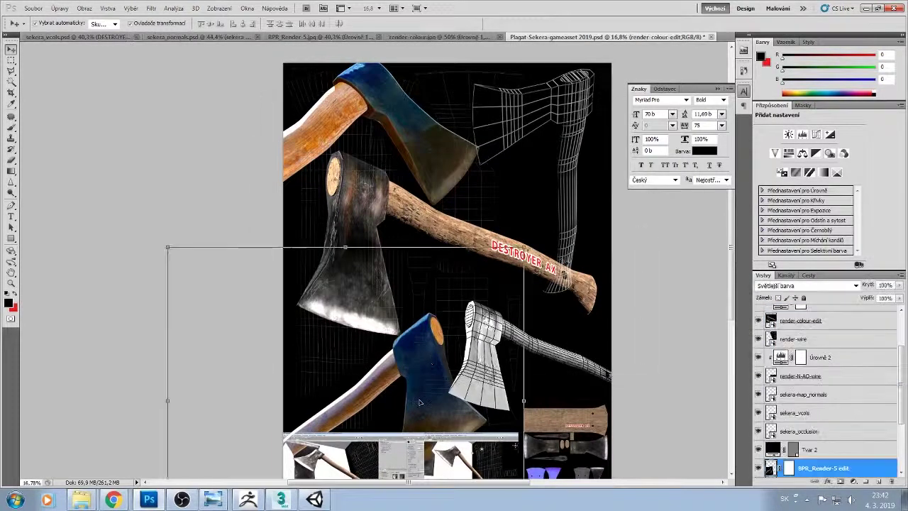
pyautogui.moveTo(413, 348)
pyautogui.mouseDown()
pyautogui.moveTo(423, 377)
pyautogui.moveTo(470, 357)
pyautogui.mouseUp()
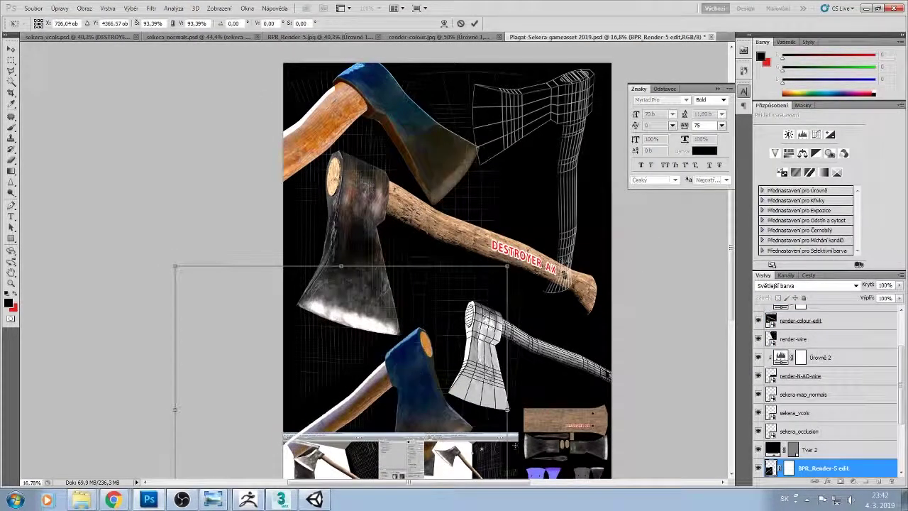
pyautogui.press('v')
pyautogui.press('Return')
# - Look through the render-colour-edit, render-N-AO-wire and sekera-map_normals layers without changes
pyautogui.click(539, 263)
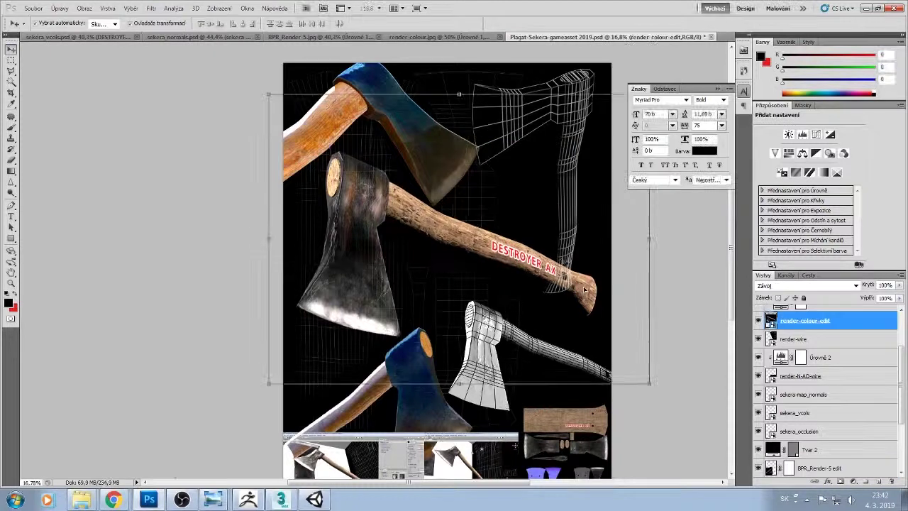
pyautogui.scroll(-1, 686, 301)
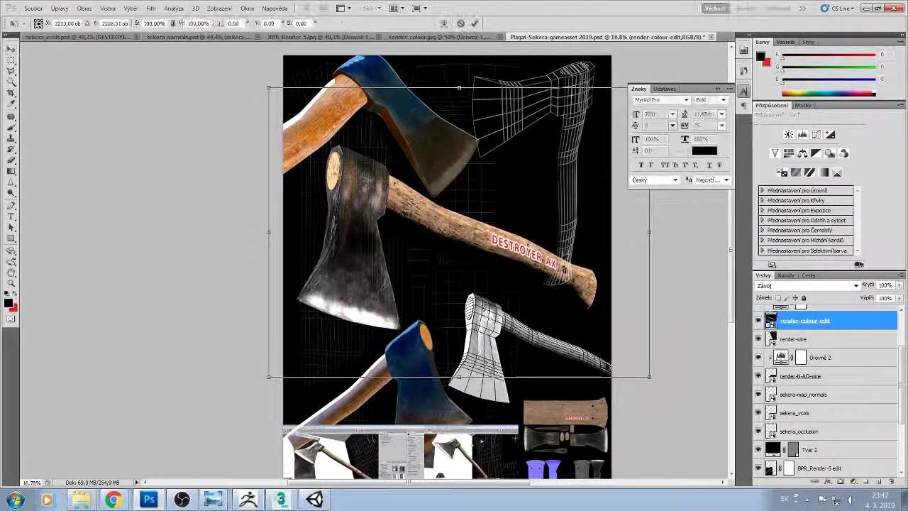
pyautogui.hotkey('ctrl', 't')
pyautogui.press('Escape')
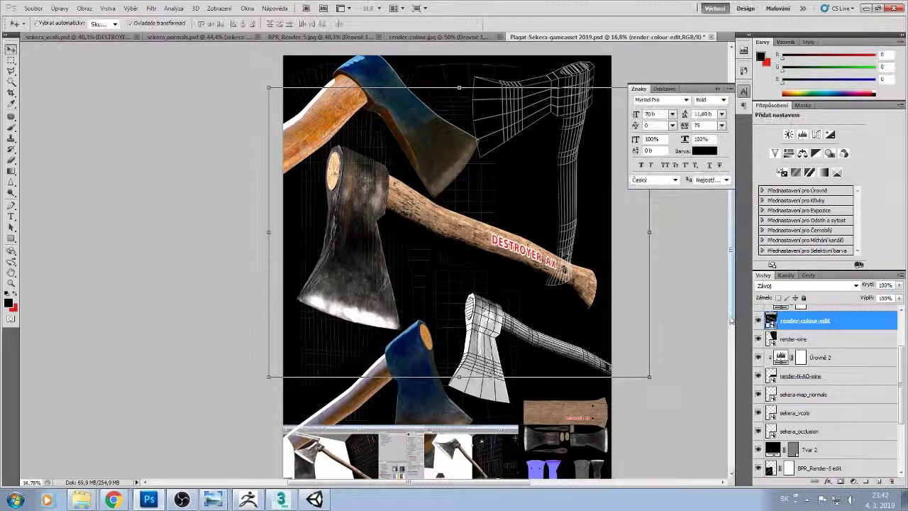
pyautogui.click(830, 376)
pyautogui.click(823, 395)
pyautogui.scroll(-2, 820, 408)
pyautogui.scroll(5, 819, 408)
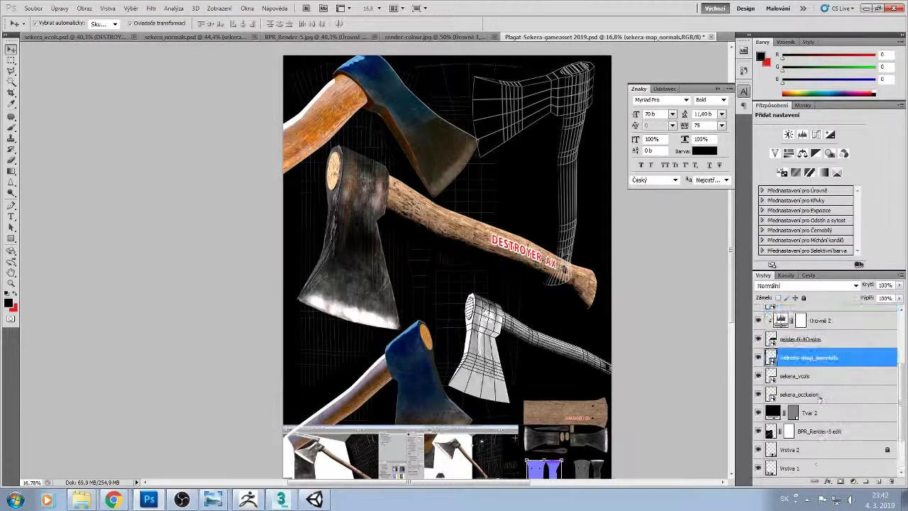
# - Shrink the render-wire axe to about 88% and nudge it right and down
pyautogui.click(795, 376)
pyautogui.hotkey('ctrl', 't')
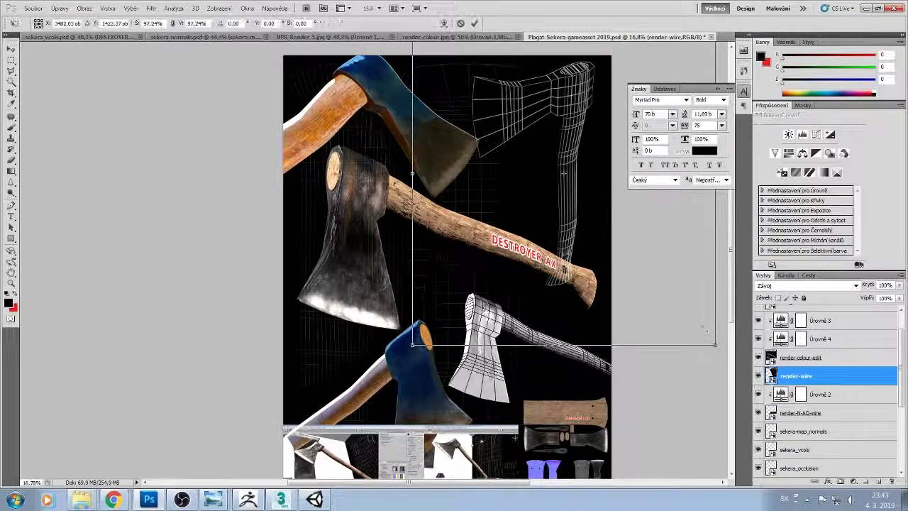
pyautogui.moveTo(716, 345); pyautogui.dragTo(710, 315)
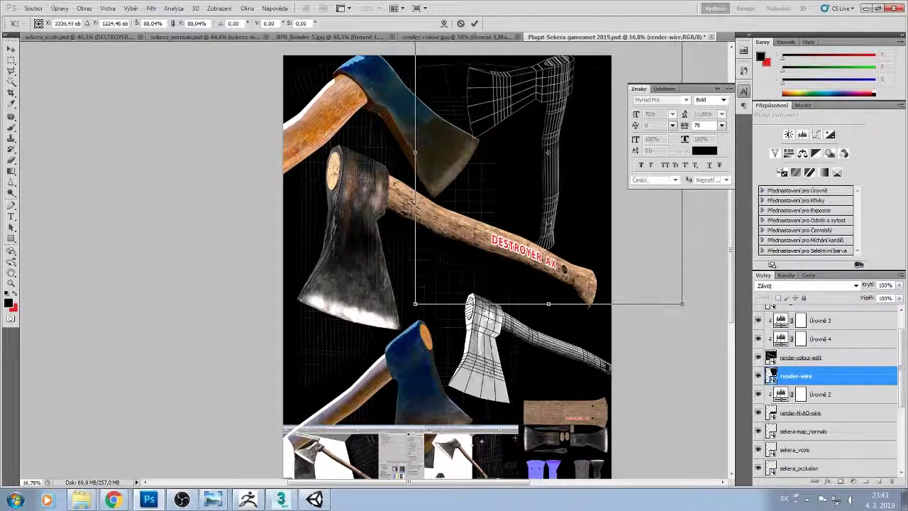
pyautogui.hotkey('shift', 'Right')
pyautogui.hotkey('shift', 'Right')
pyautogui.hotkey('shift', 'Right')
pyautogui.hotkey('shift', 'Right')
pyautogui.hotkey('shift', 'Right')
pyautogui.hotkey('shift', 'Right')
pyautogui.hotkey('shift', 'Right')
pyautogui.hotkey('shift', 'Right')
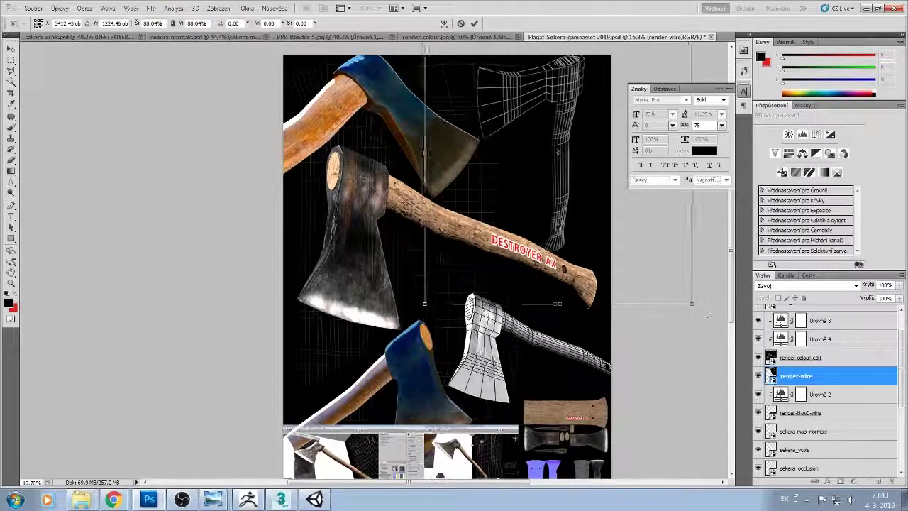
pyautogui.hotkey('shift', 'Right')
pyautogui.hotkey('shift', 'Right')
pyautogui.hotkey('shift', 'Right')
pyautogui.hotkey('shift', 'Right')
pyautogui.hotkey('shift', 'Right')
pyautogui.hotkey('shift', 'Right')
pyautogui.hotkey('shift', 'Right')
pyautogui.hotkey('shift', 'Right')
pyautogui.hotkey('shift', 'Right')
pyautogui.hotkey('shift', 'Right')
pyautogui.hotkey('shift', 'Right')
pyautogui.hotkey('shift', 'Right')
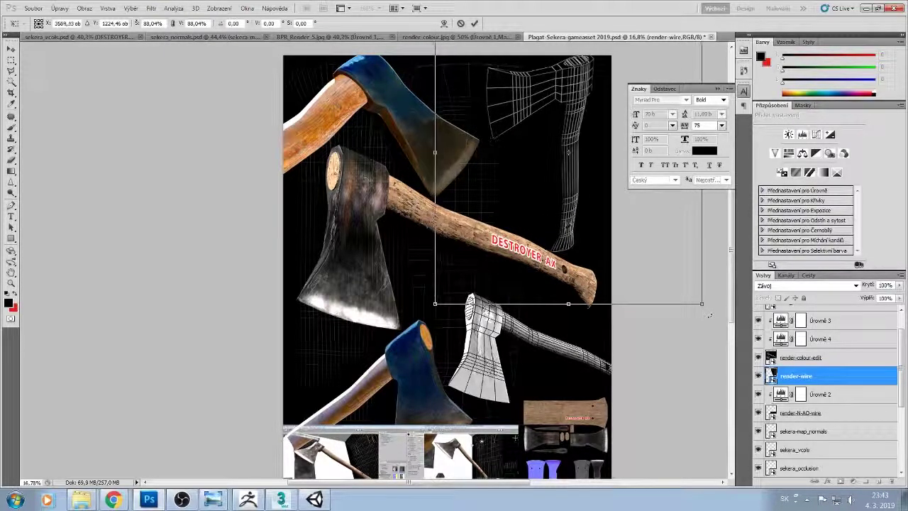
pyautogui.hotkey('shift', 'Right')
pyautogui.hotkey('shift', 'Right')
pyautogui.hotkey('shift', 'Right')
pyautogui.hotkey('shift', 'Right')
pyautogui.hotkey('shift', 'Down')
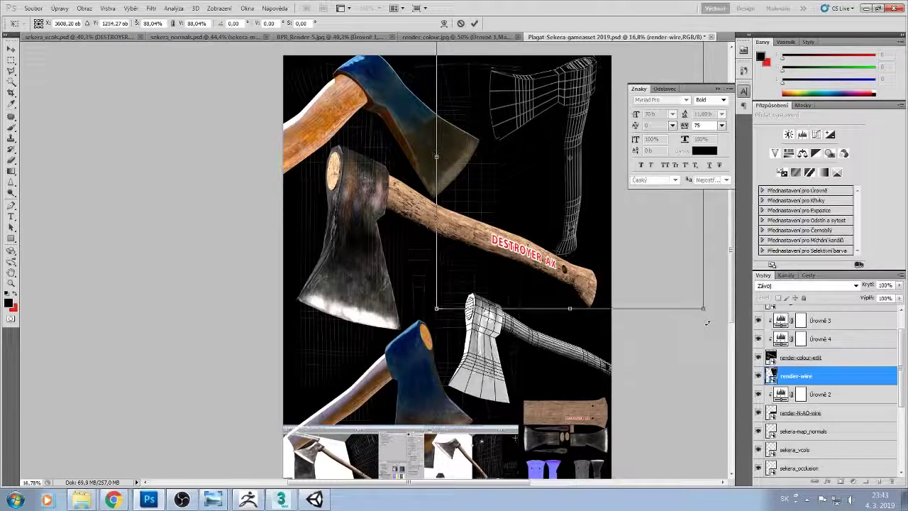
pyautogui.hotkey('shift', 'Down')
pyautogui.hotkey('shift', 'Down')
pyautogui.hotkey('shift', 'Down')
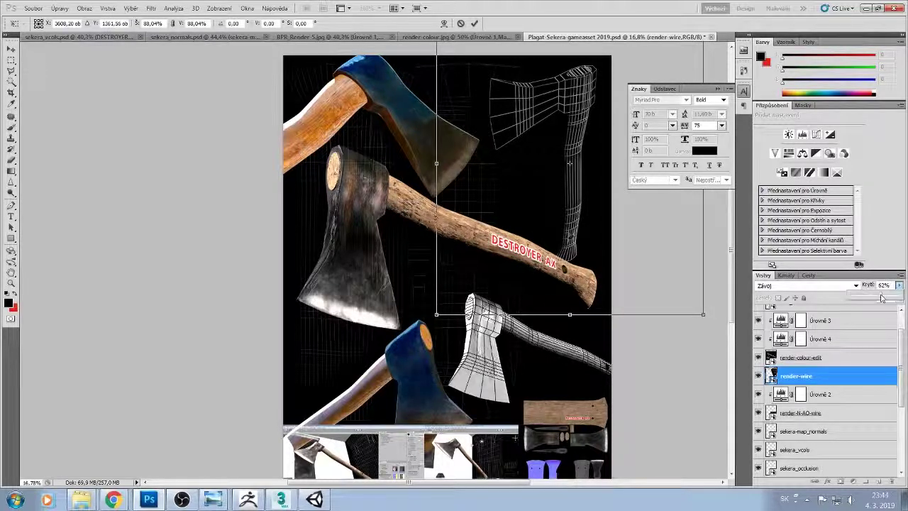
# - Set the wireframe layer to 55% opacity, then take the Brush on the UV map layer
pyautogui.moveTo(881, 298); pyautogui.dragTo(879, 298)
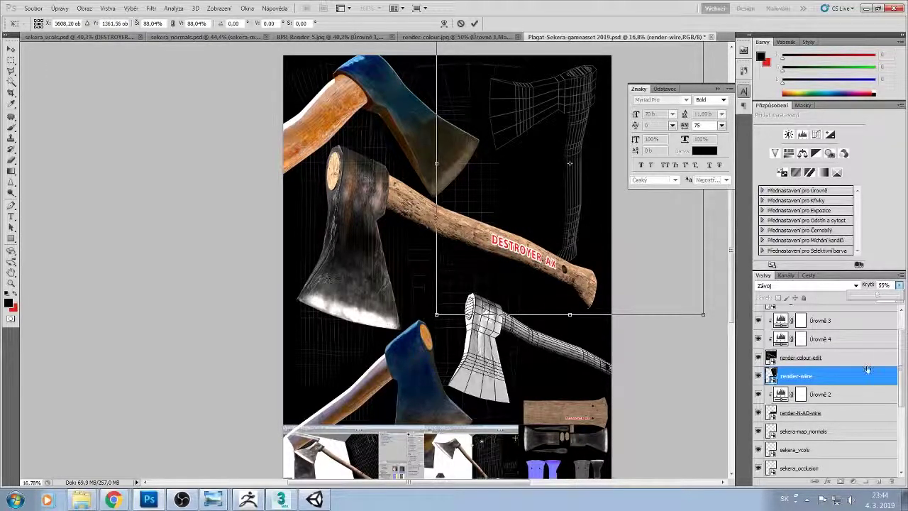
pyautogui.scroll(-3, 867, 369)
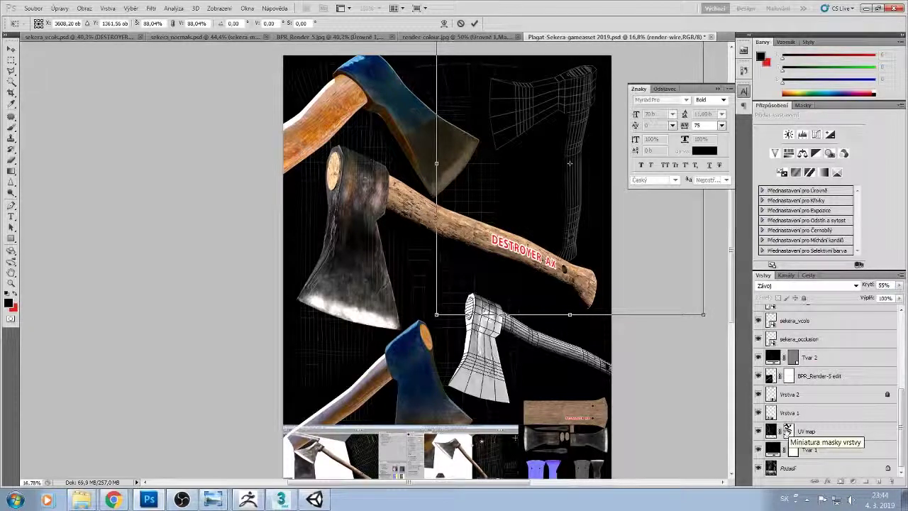
pyautogui.press('Return')
pyautogui.click(790, 430)
pyautogui.press('b')
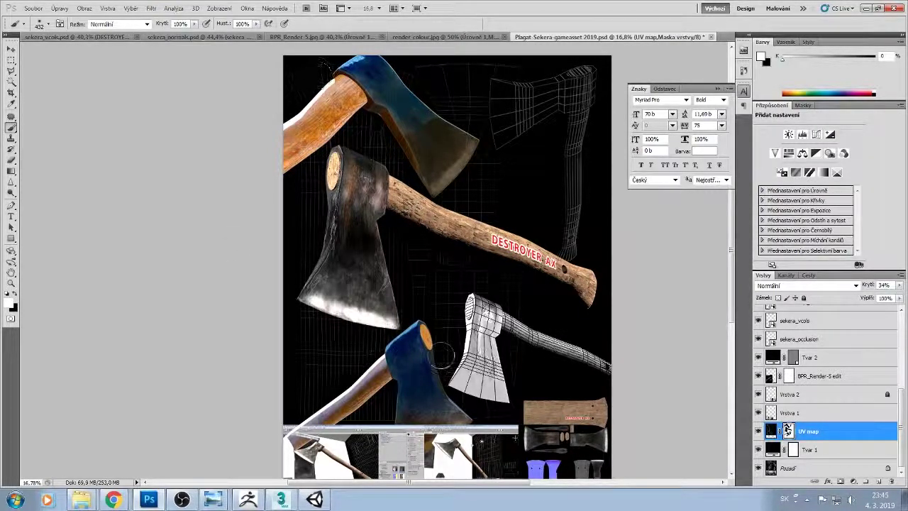
# - Zoom around the bottom strip, then bring up Unity and select RigidBodyFPSController
pyautogui.scroll(-2, 442, 355)
pyautogui.scroll(-3, 397, 369)
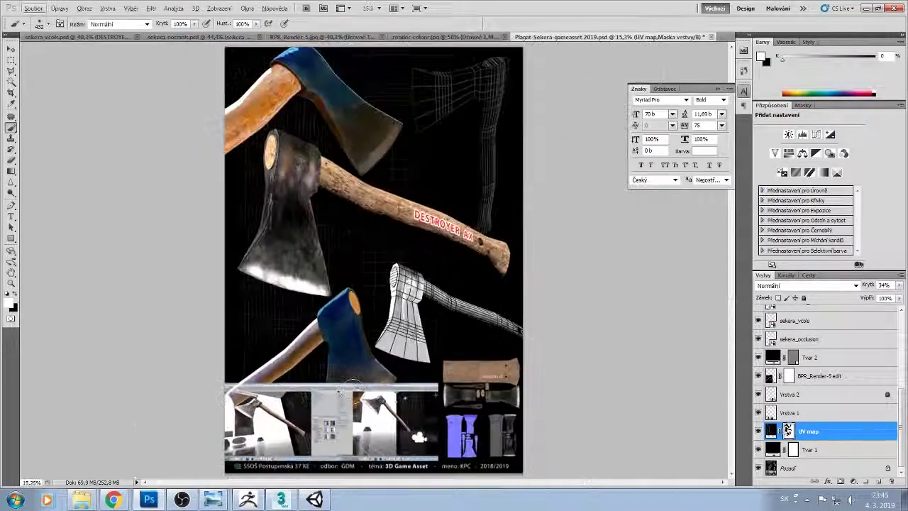
pyautogui.scroll(1, 352, 386)
pyautogui.scroll(1, 355, 383)
pyautogui.scroll(1, 362, 379)
pyautogui.scroll(1, 376, 374)
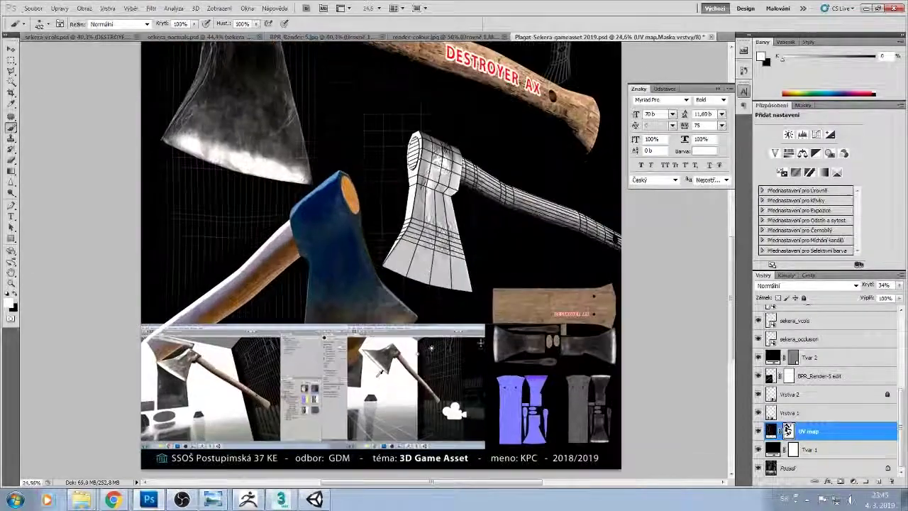
pyautogui.scroll(1, 380, 371)
pyautogui.scroll(1, 379, 370)
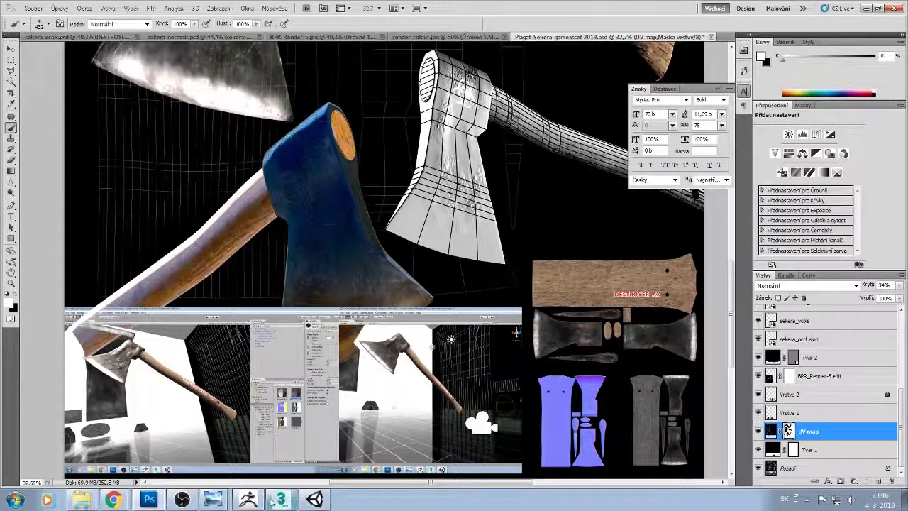
pyautogui.click(315, 500)
pyautogui.click(609, 75)
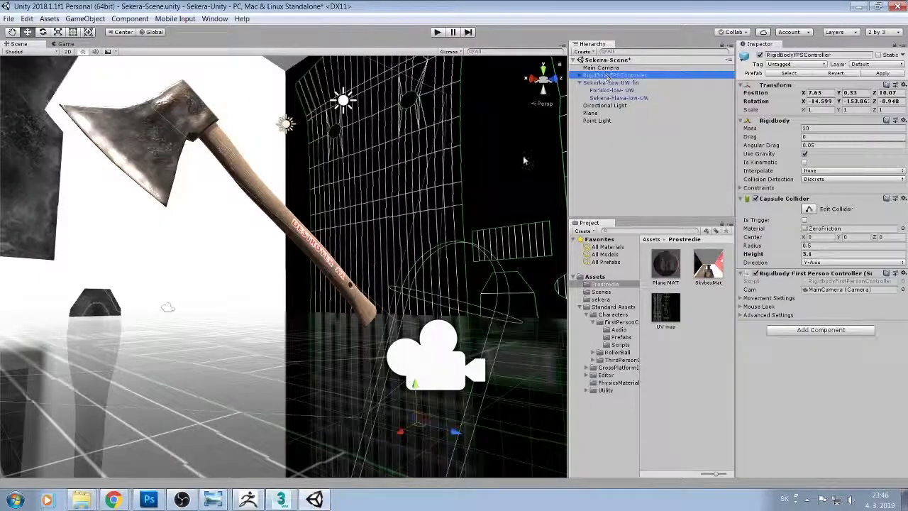
# - Paste the Unity screenshot into the poster as a new layer
pyautogui.click(149, 500)
pyautogui.hotkey('ctrl', 'v')
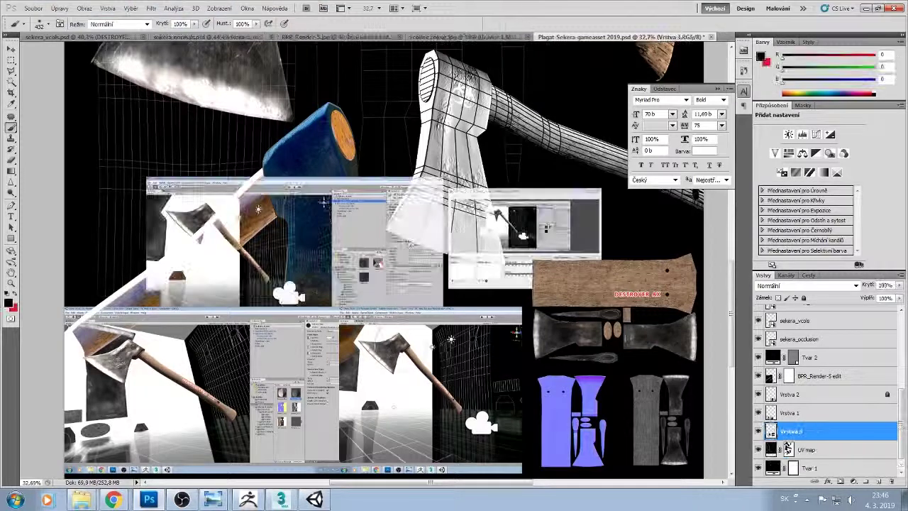
pyautogui.click(407, 213)
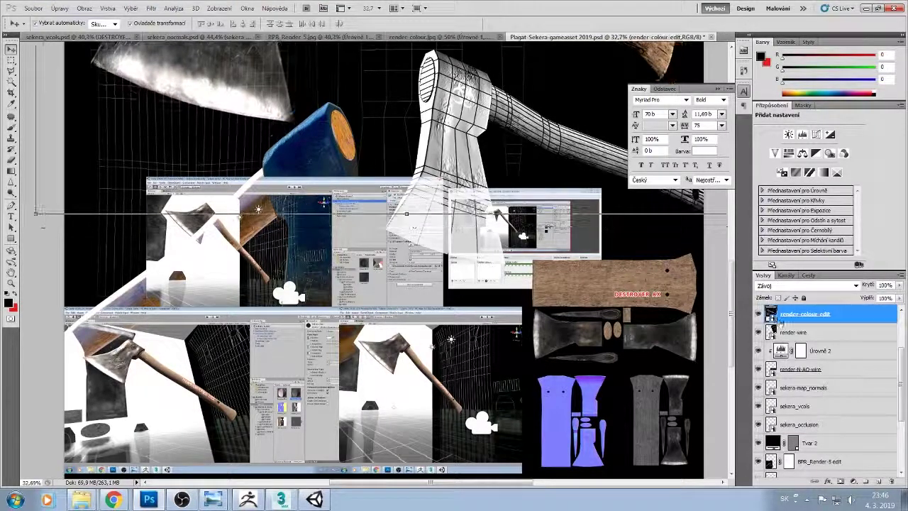
pyautogui.scroll(-3, 835, 399)
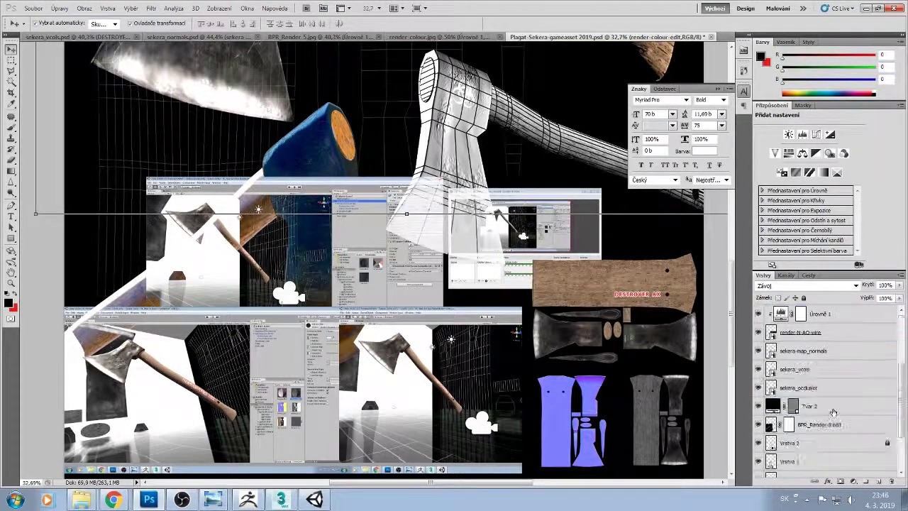
pyautogui.scroll(-2, 833, 402)
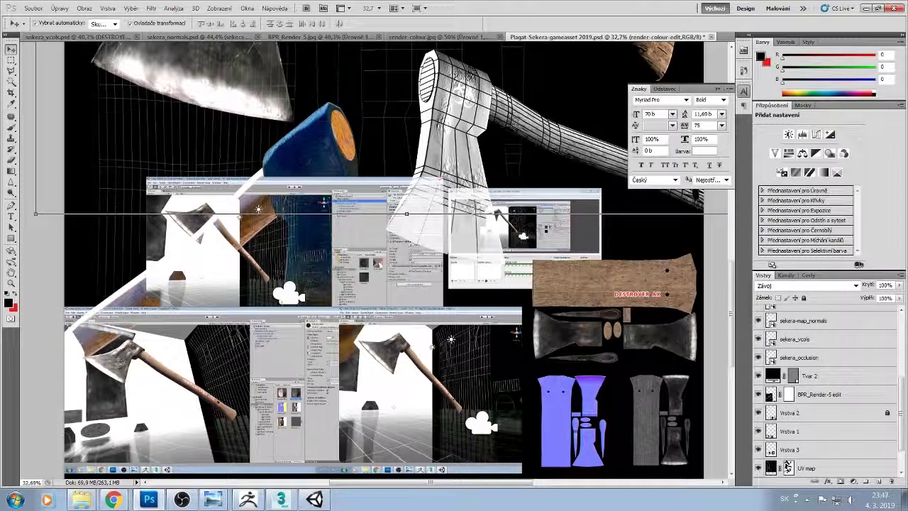
# - Select the BPR_Render-5 edit, sekera-map_normals and render-wire layers in turn
pyautogui.click(819, 394)
pyautogui.scroll(1, 802, 340)
pyautogui.click(809, 357)
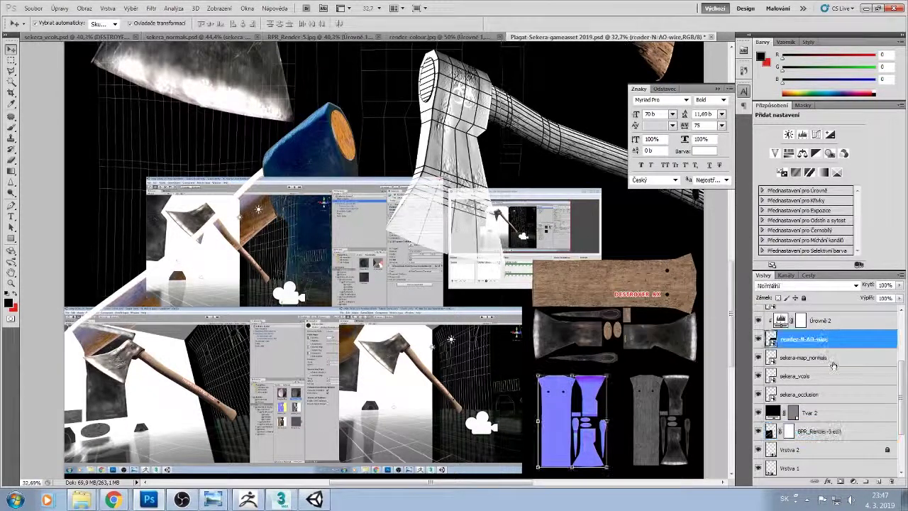
pyautogui.scroll(3, 816, 383)
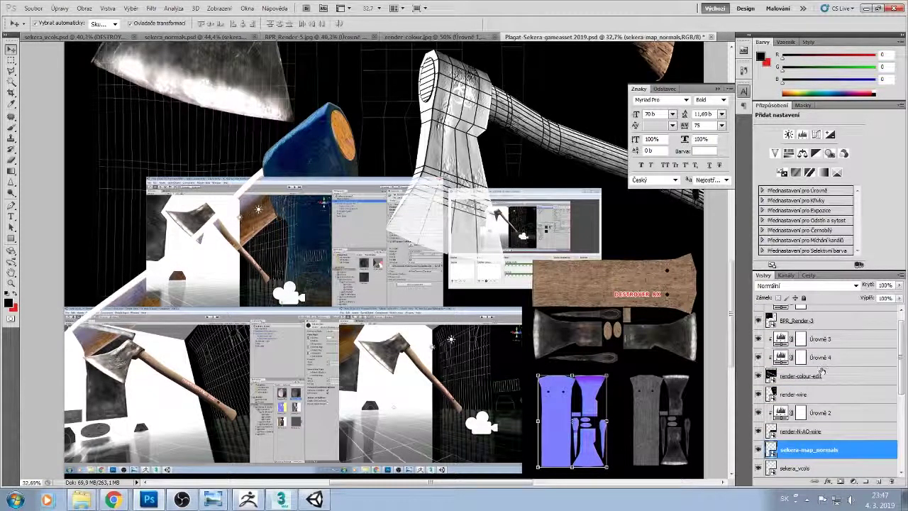
pyautogui.click(813, 396)
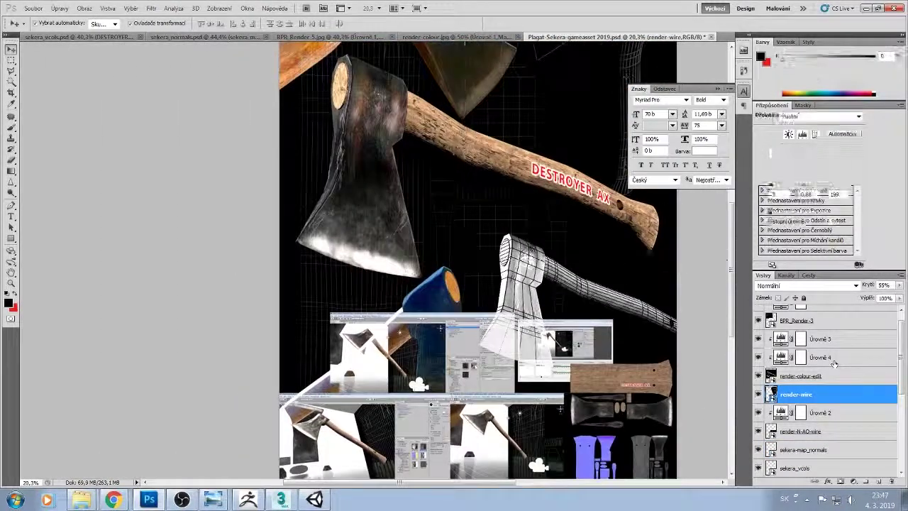
# - Check the Úrovně 4 and Úrovně 3 levels adjustments, toggling the colour axe's visibility
pyautogui.click(835, 361)
pyautogui.click(758, 340)
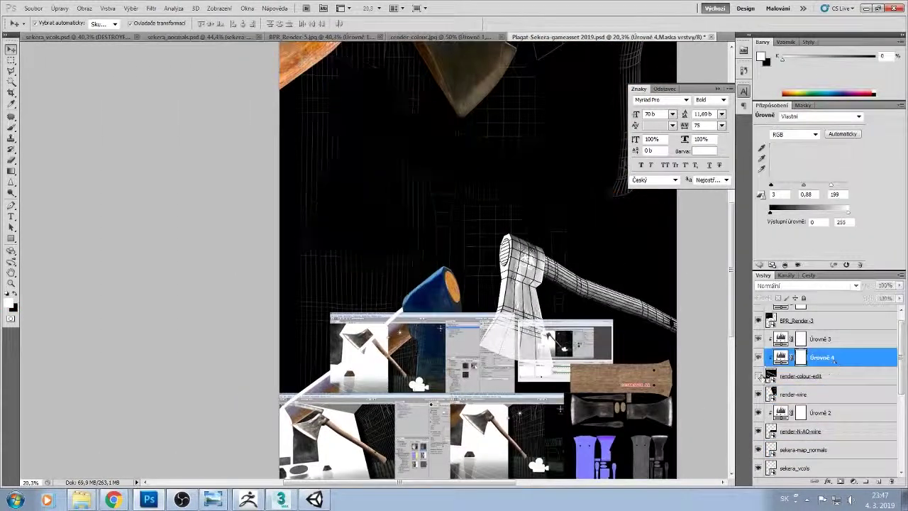
pyautogui.click(758, 339)
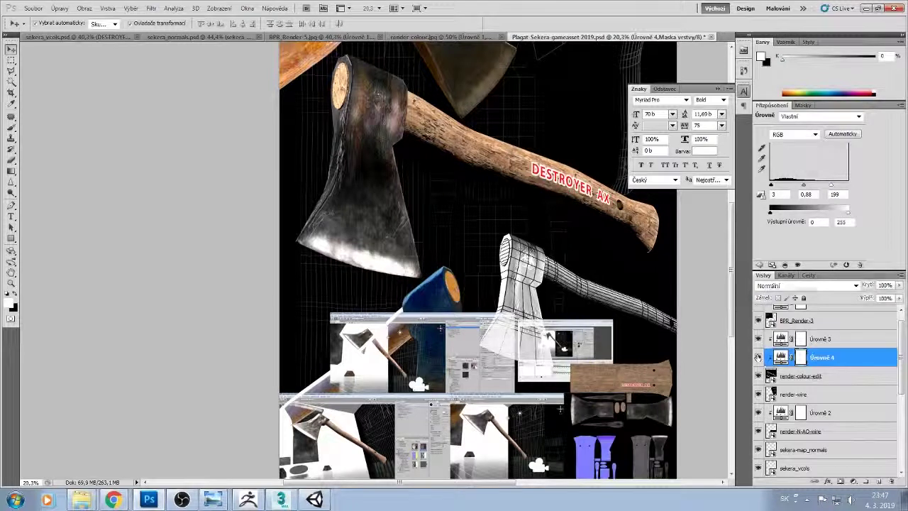
pyautogui.click(781, 339)
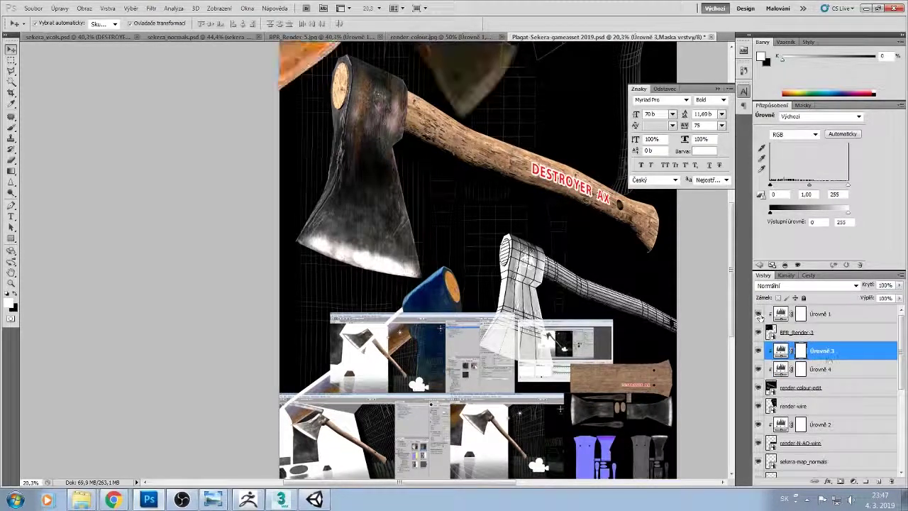
pyautogui.hotkey('alt', '[')
pyautogui.hotkey('alt', '[')
pyautogui.hotkey('alt', '[')
pyautogui.hotkey('alt', '[')
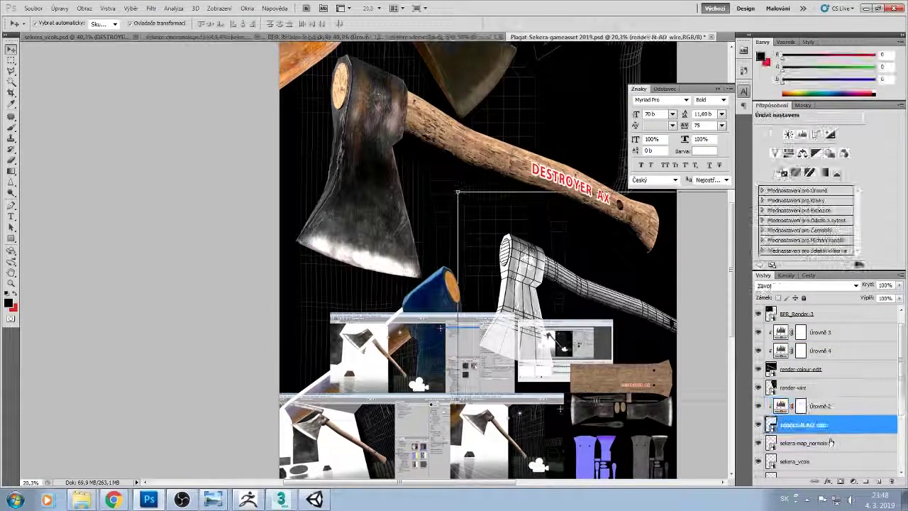
pyautogui.hotkey('alt', '[')
pyautogui.hotkey('alt', '[')
pyautogui.hotkey('alt', '[')
pyautogui.hotkey('alt', '[')
pyautogui.hotkey('alt', '[')
pyautogui.hotkey('alt', '[')
pyautogui.hotkey('alt', '[')
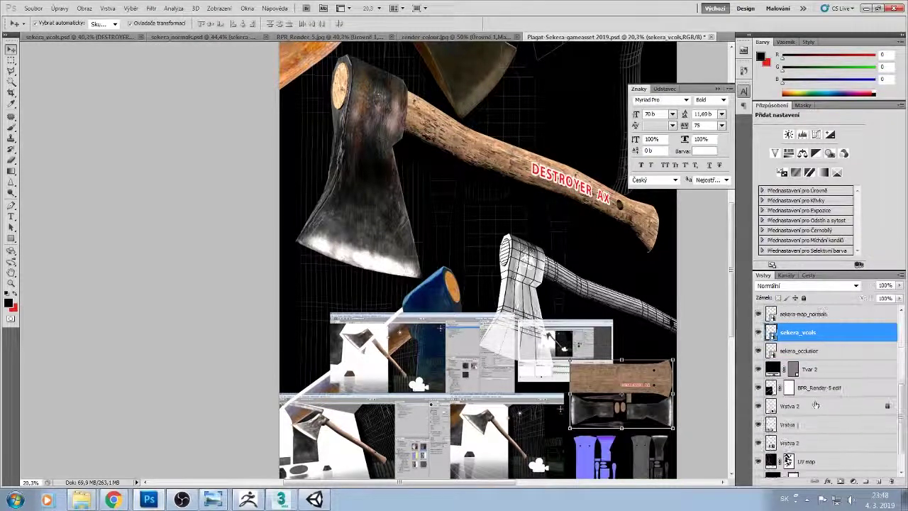
pyautogui.hotkey('alt', '[')
# - Reorder Vrstva 3, nudge it down and right into the bottom strip, then raise it above Vrstva 1
pyautogui.moveTo(809, 436); pyautogui.dragTo(803, 441)
pyautogui.hotkey('shift', 'Down')
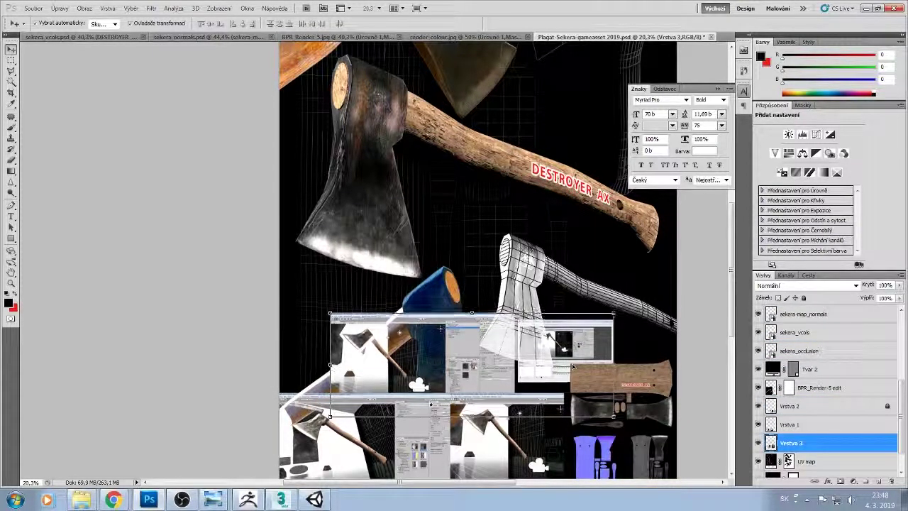
pyautogui.hotkey('shift', 'Down')
pyautogui.hotkey('shift', 'Down')
pyautogui.hotkey('shift', 'Down')
pyautogui.click(758, 424)
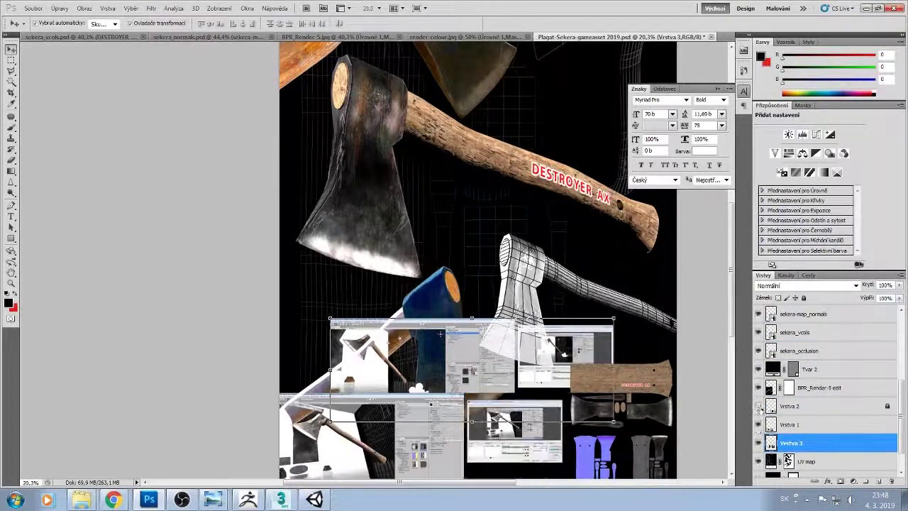
pyautogui.hotkey('shift', 'Down')
pyautogui.hotkey('shift', 'Down')
pyautogui.hotkey('shift', 'Down')
pyautogui.hotkey('shift', 'Down')
pyautogui.hotkey('shift', 'Down')
pyautogui.hotkey('shift', 'Down')
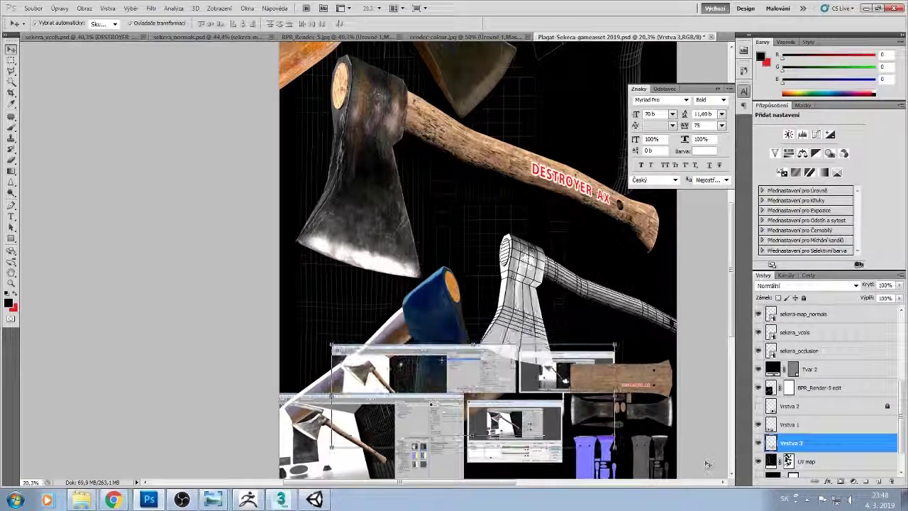
pyautogui.hotkey('shift', 'Right')
pyautogui.hotkey('shift', 'Right')
pyautogui.hotkey('shift', 'Right')
pyautogui.hotkey('shift', 'Right')
pyautogui.hotkey('shift', 'Right')
pyautogui.hotkey('shift', 'Right')
pyautogui.hotkey('shift', 'Right')
pyautogui.hotkey('shift', 'Right')
pyautogui.hotkey('shift', 'Right')
pyautogui.hotkey('shift', 'Right')
pyautogui.hotkey('shift', 'Right')
pyautogui.hotkey('shift', 'Right')
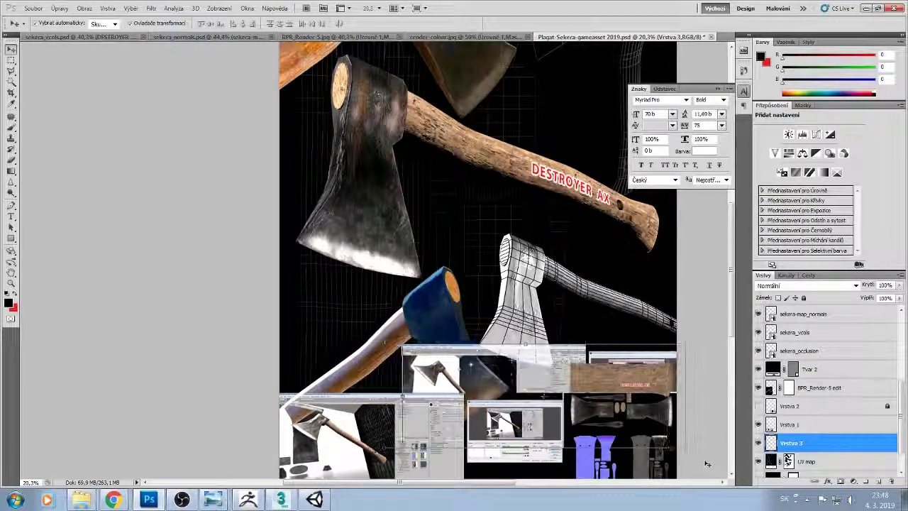
pyautogui.hotkey('shift', 'Right')
pyautogui.hotkey('shift', 'Right')
pyautogui.hotkey('shift', 'Right')
pyautogui.hotkey('shift', 'Right')
pyautogui.hotkey('shift', 'Right')
pyautogui.hotkey('shift', 'Right')
pyautogui.hotkey('shift', 'Down')
pyautogui.hotkey('shift', 'Down')
pyautogui.hotkey('shift', 'Down')
pyautogui.hotkey('shift', 'Down')
pyautogui.hotkey('shift', 'Down')
pyautogui.hotkey('shift', 'Down')
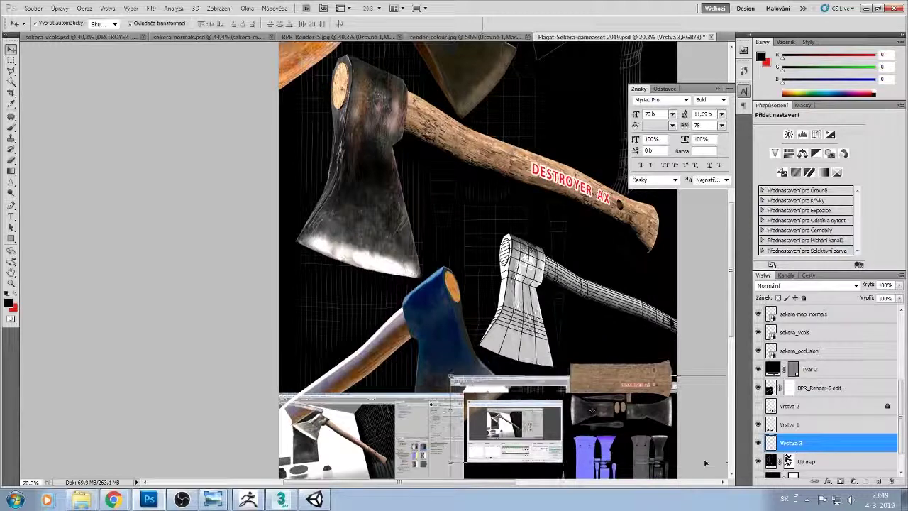
pyautogui.hotkey('shift', 'Down')
pyautogui.hotkey('shift', 'Down')
pyautogui.hotkey('shift', 'Down')
pyautogui.hotkey('ctrl', ']')
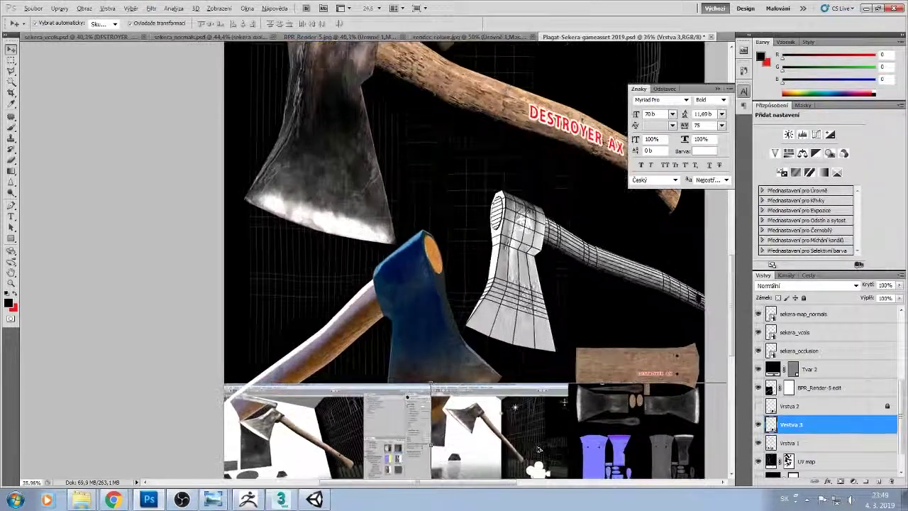
# - Zoom in on the screenshot strip, reselect Vrstva 3, then deselect and review the whole poster
pyautogui.scroll(5, 535, 435)
pyautogui.hotkey('alt', 's')
pyautogui.press('Escape')
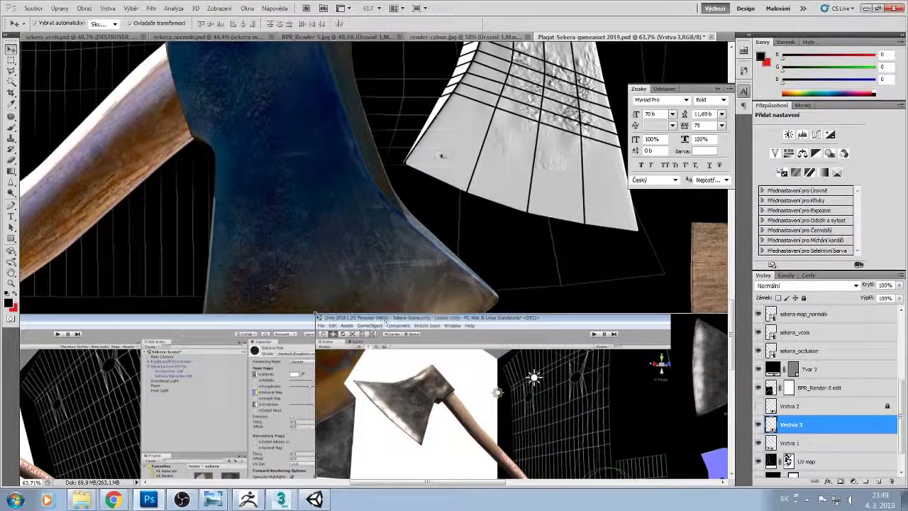
pyautogui.hotkey('ctrl', 'v')
pyautogui.scroll(-1, 315, 314)
pyautogui.scroll(-2, 315, 314)
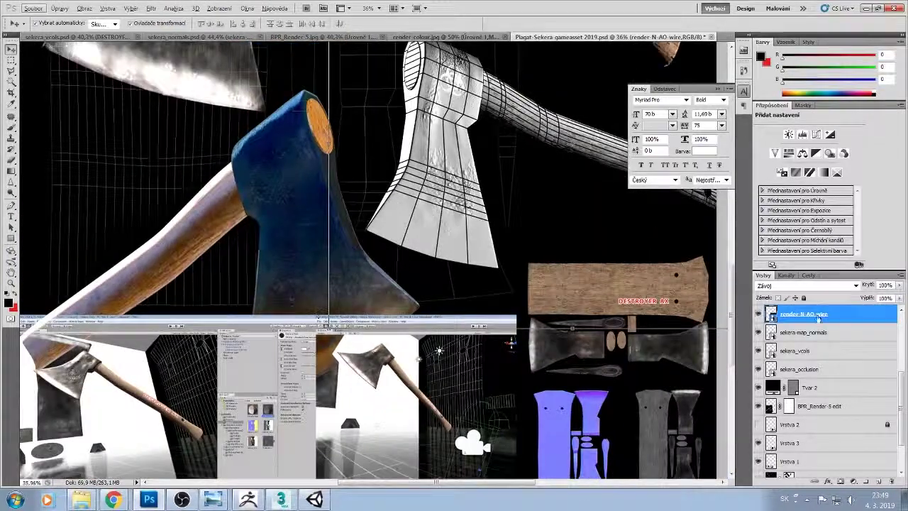
pyautogui.click(813, 444)
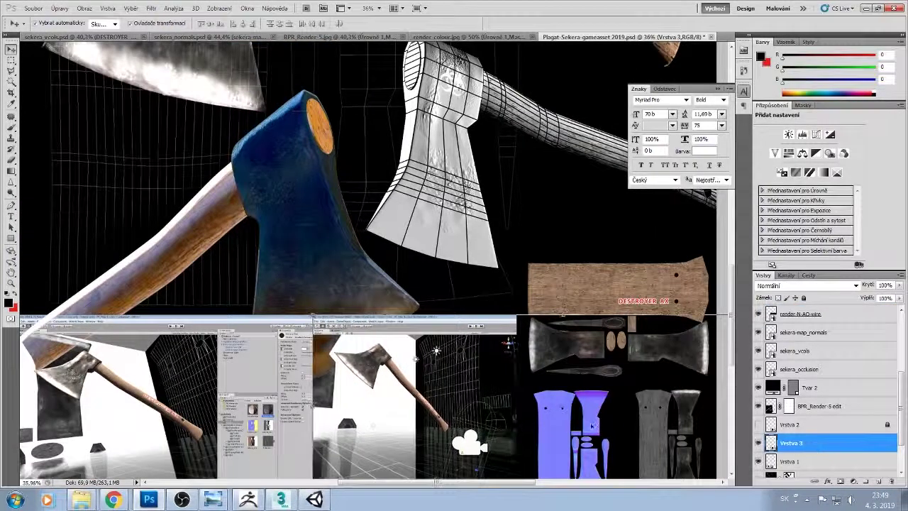
pyautogui.scroll(1, 291, 405)
pyautogui.scroll(-2, 442, 350)
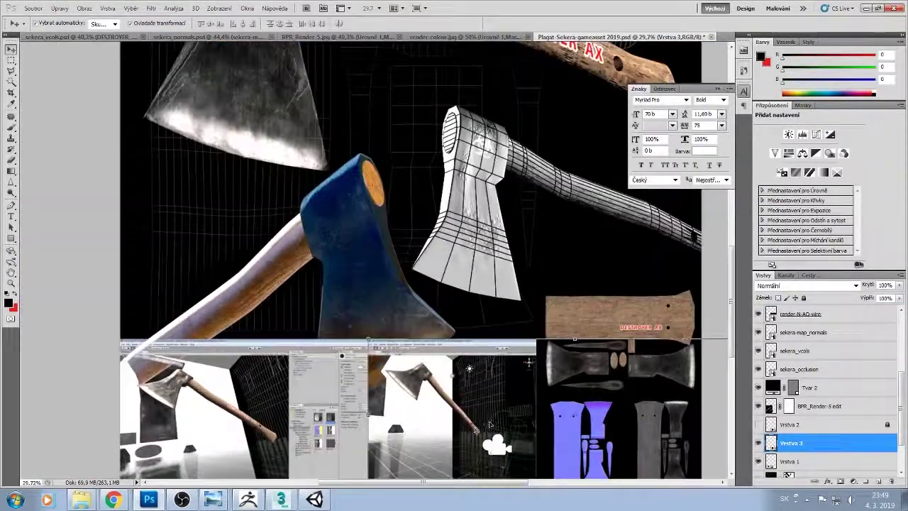
pyautogui.scroll(-1, 490, 425)
pyautogui.scroll(-2, 454, 420)
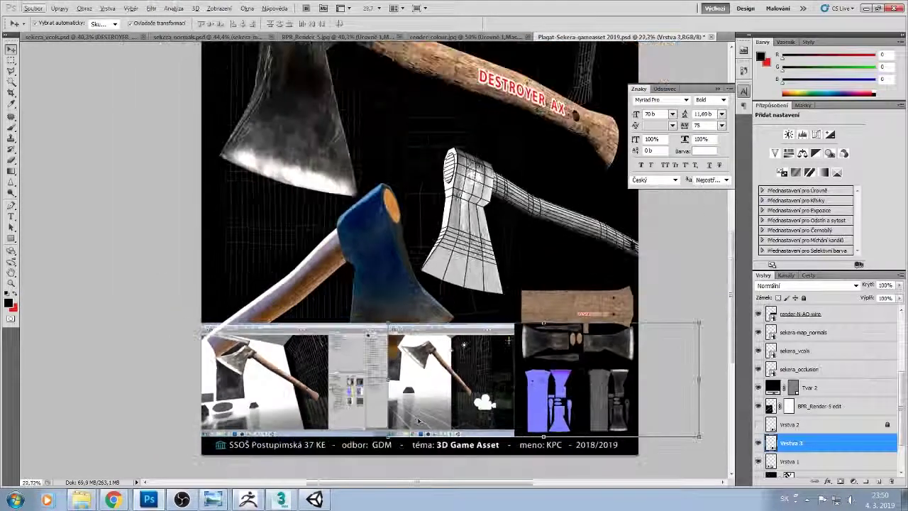
pyautogui.click(158, 369)
pyautogui.scroll(-2, 158, 369)
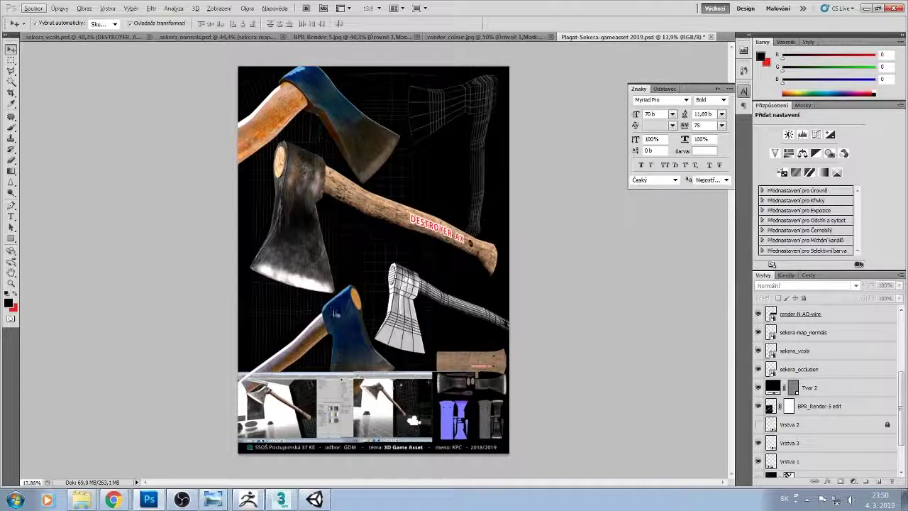
# - Select the render-colour-edit layer with the Move tool and drag the textured axe slightly lower
pyautogui.click(336, 313)
pyautogui.click(788, 431)
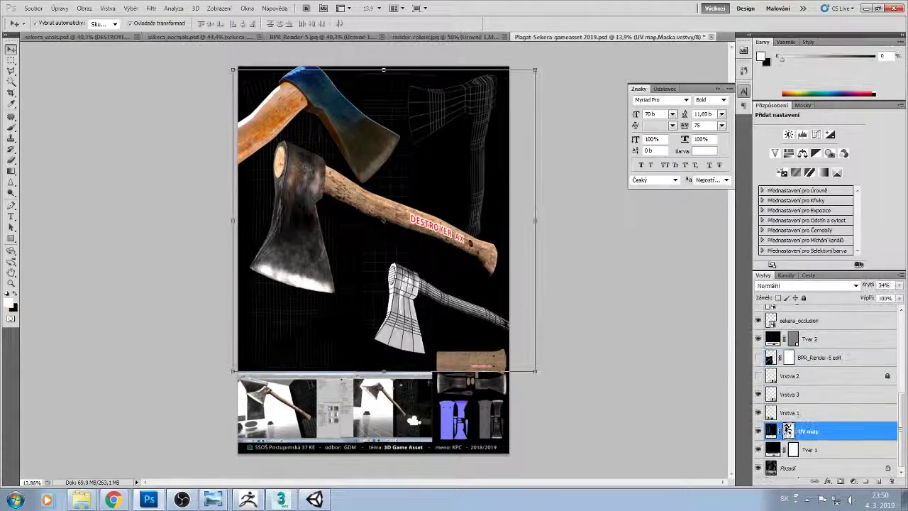
pyautogui.press('b')
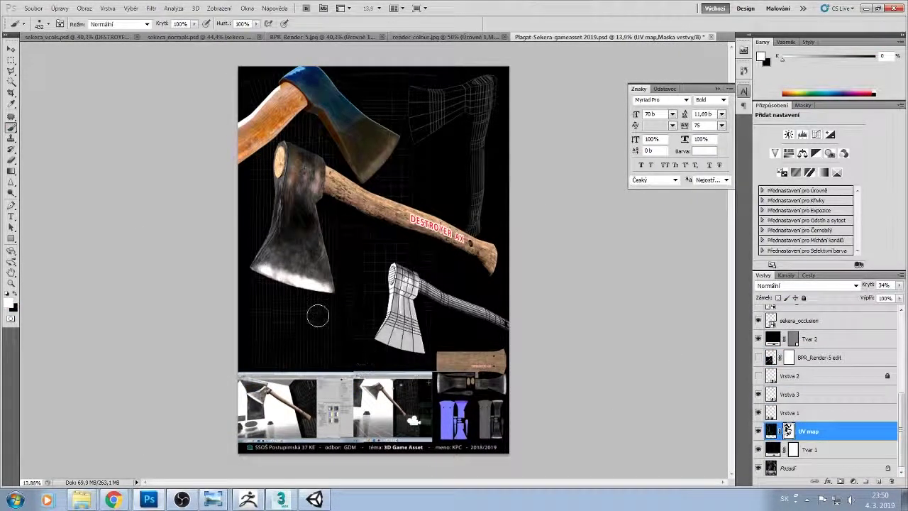
pyautogui.press('v')
pyautogui.click(355, 178)
pyautogui.click(490, 256)
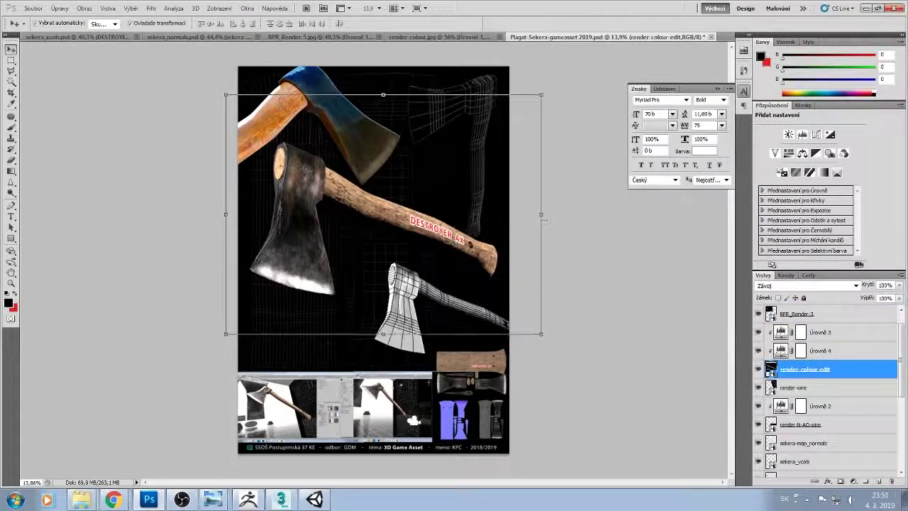
pyautogui.moveTo(543, 220); pyautogui.dragTo(229, 229)
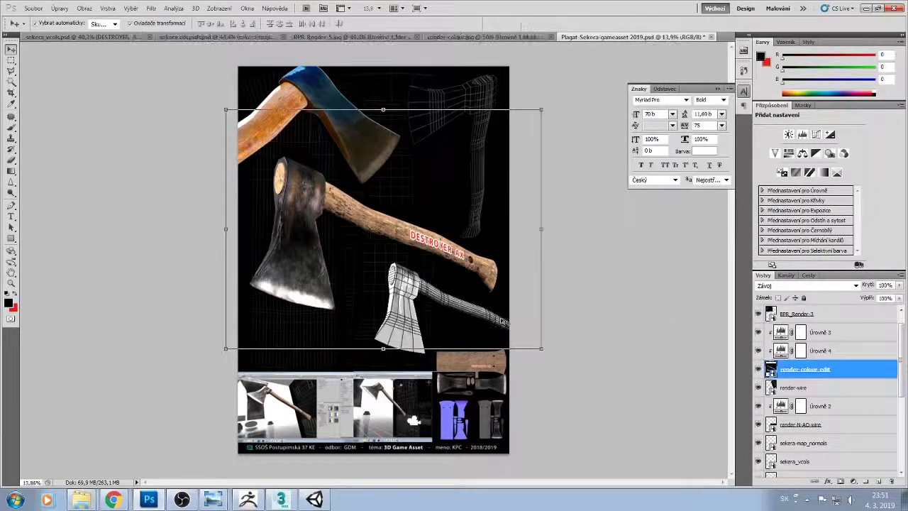
# - Shift the render-N-AO-wire wireframe axe a little to the left, then reselect render-colour-edit
pyautogui.scroll(-3, 837, 384)
pyautogui.click(853, 360)
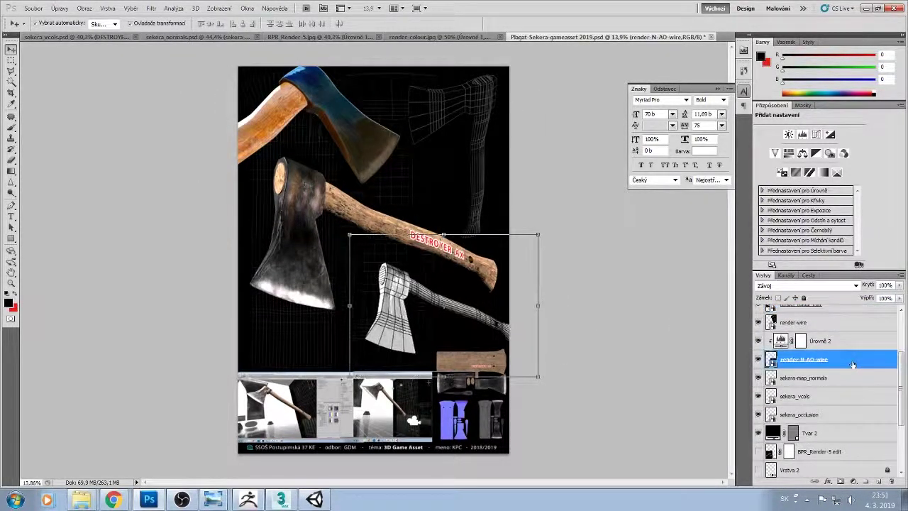
pyautogui.moveTo(397, 305); pyautogui.dragTo(380, 305)
pyautogui.click(145, 239)
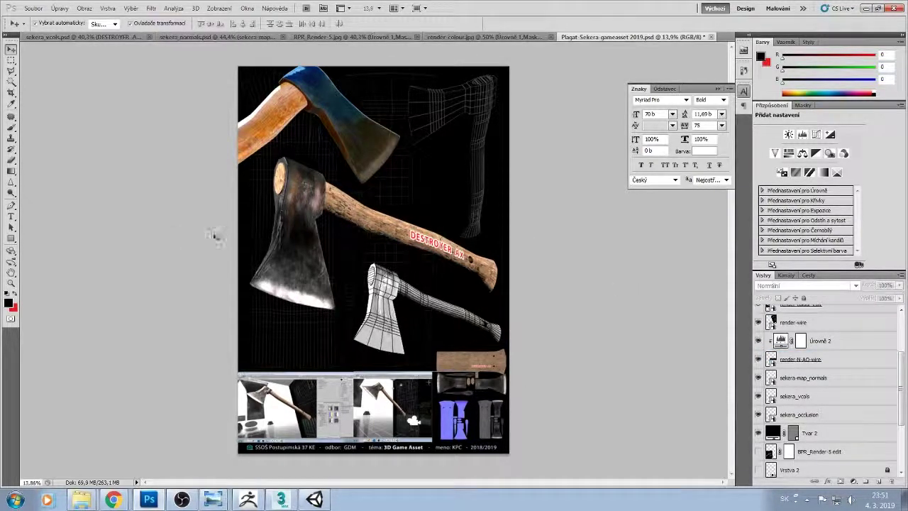
pyautogui.click(297, 266)
pyautogui.scroll(3, 297, 266)
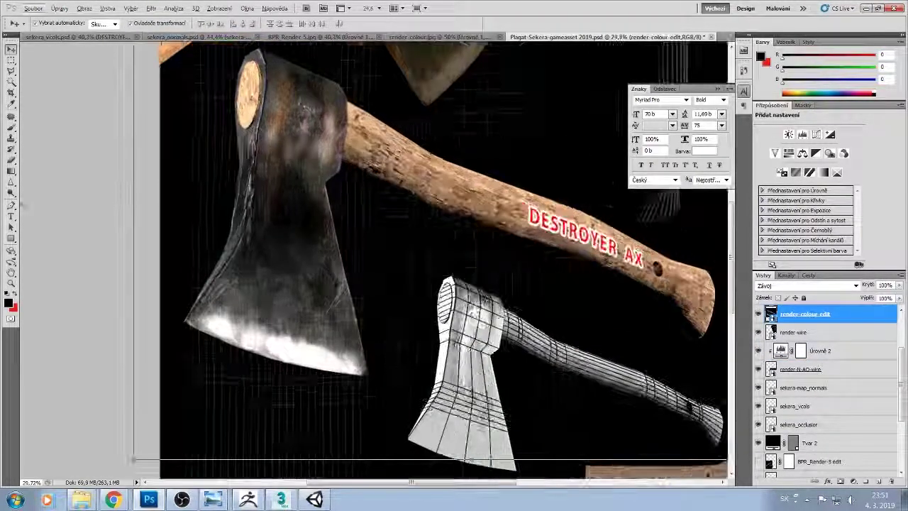
# - Pick the Dodge tool with a large brush (166, then 360) on render-colour-edit
pyautogui.click(11, 193)
pyautogui.click(41, 23)
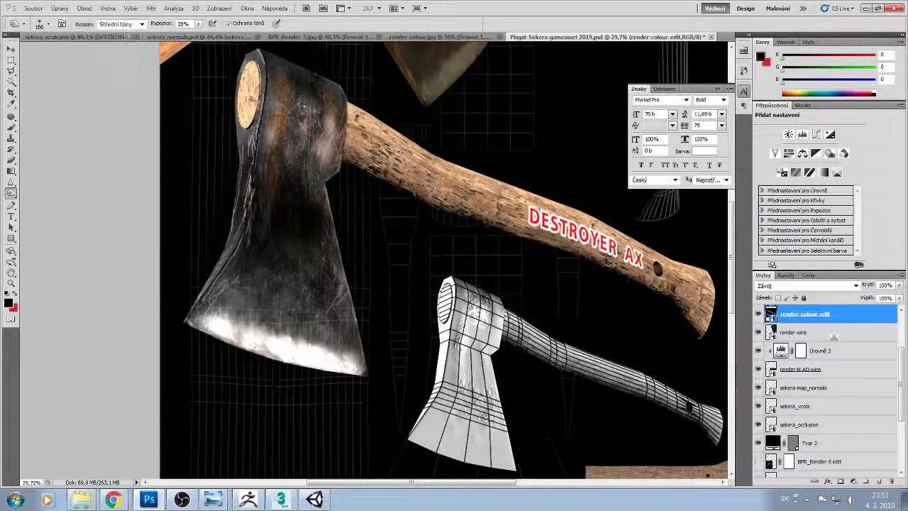
pyautogui.click(835, 387)
pyautogui.scroll(1, 836, 356)
pyautogui.click(764, 332)
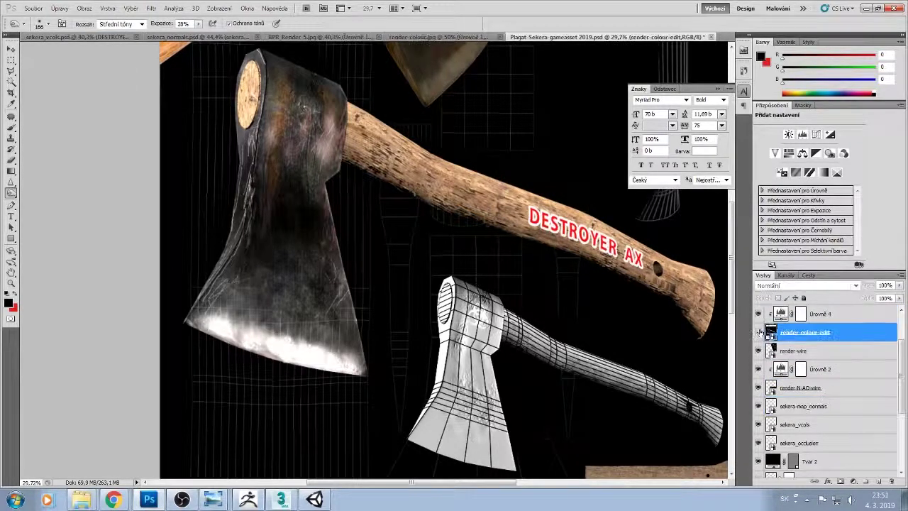
pyautogui.rightClick(771, 333)
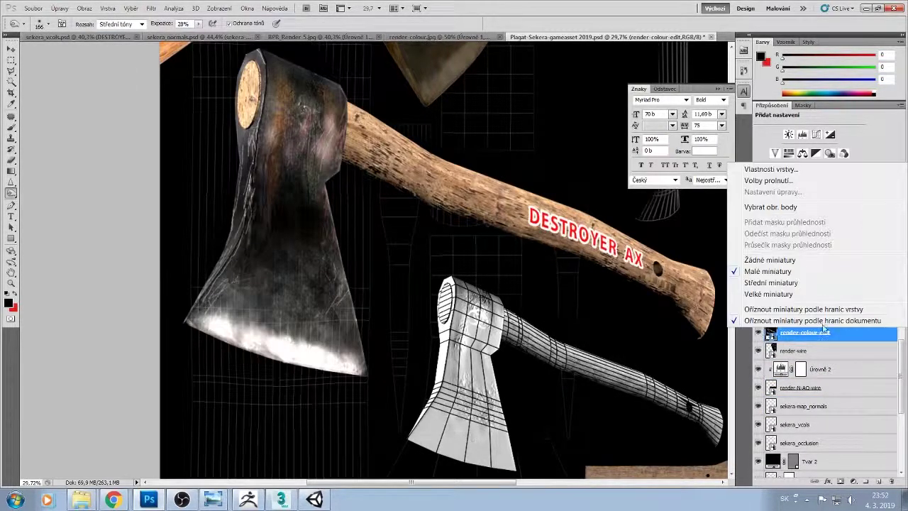
pyautogui.press('Escape')
# - Set the Dodge range to Highlights and exposure to 69%
pyautogui.click(40, 24)
pyautogui.click(121, 23)
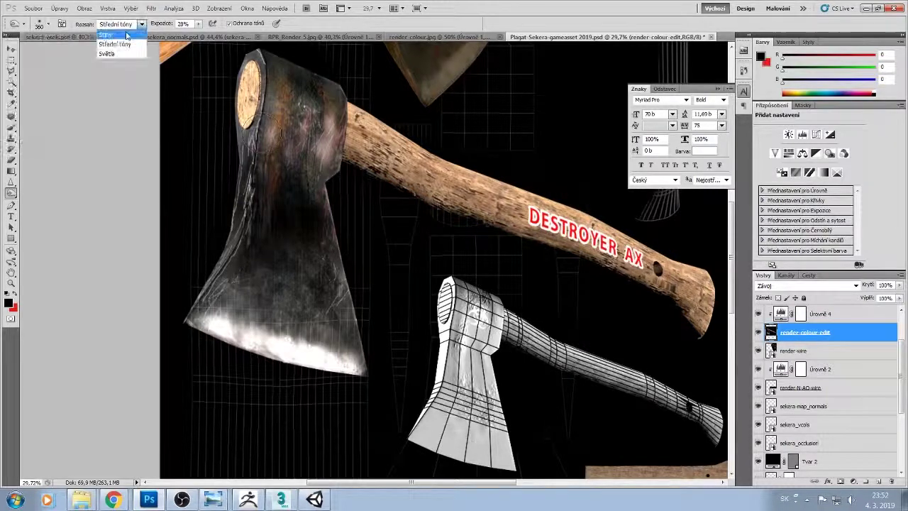
pyautogui.click(107, 53)
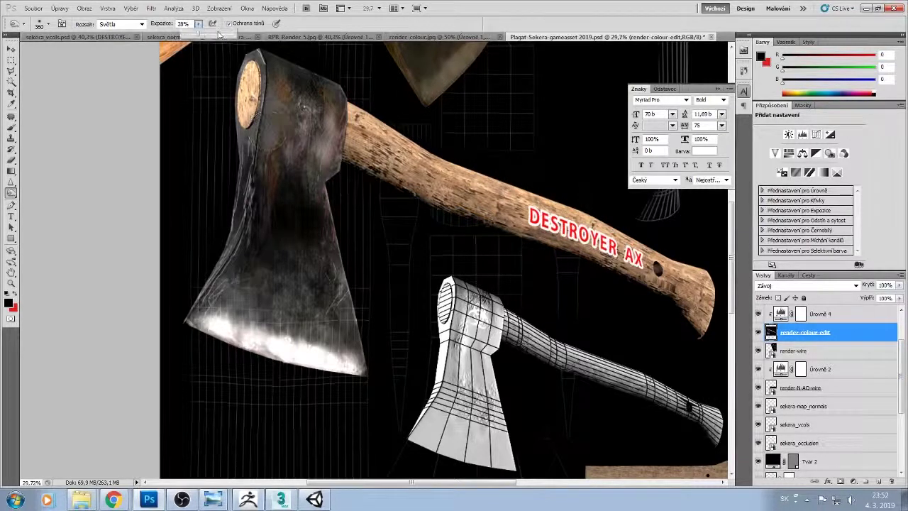
pyautogui.moveTo(219, 34); pyautogui.dragTo(222, 34)
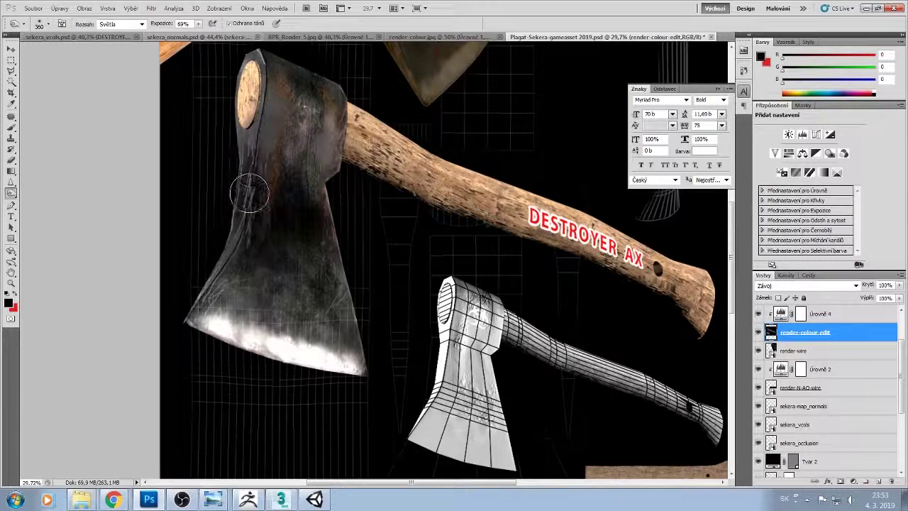
# - Dodge highlights onto the axe head, reset range to Midtones, and target the UV map mask
pyautogui.scroll(2, 250, 191)
pyautogui.click(120, 23)
pyautogui.click(107, 46)
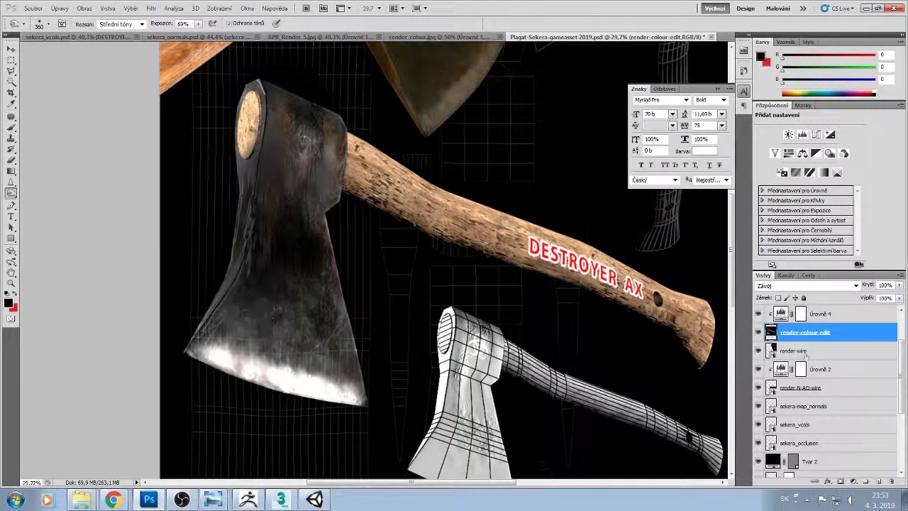
pyautogui.scroll(-5, 770, 434)
pyautogui.click(789, 431)
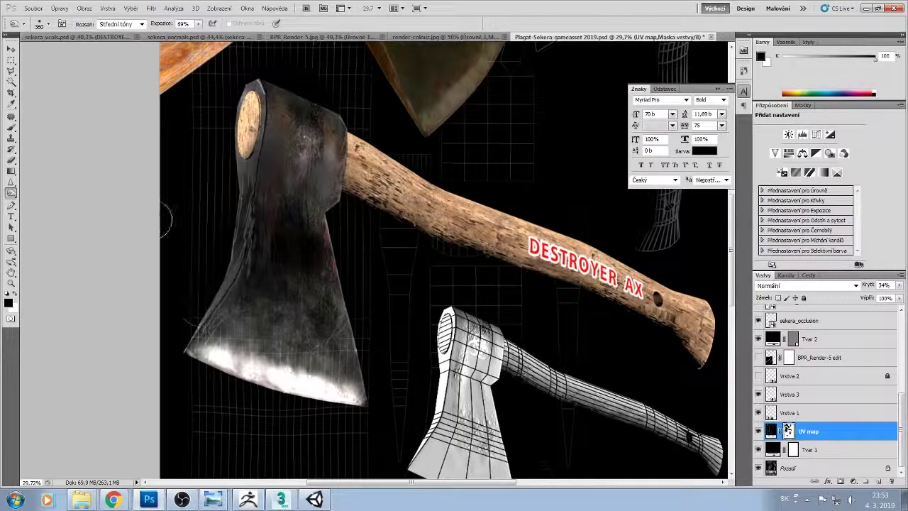
pyautogui.press('b')
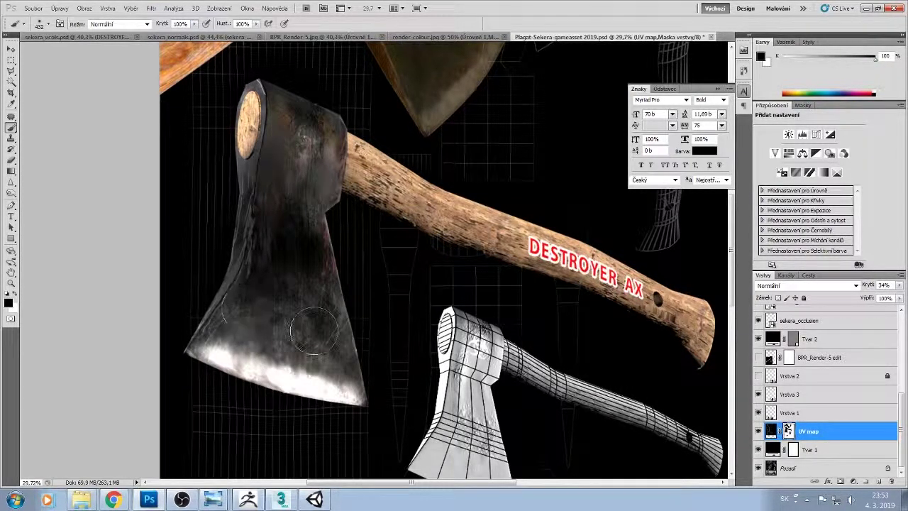
pyautogui.hotkey('ctrl', '0')
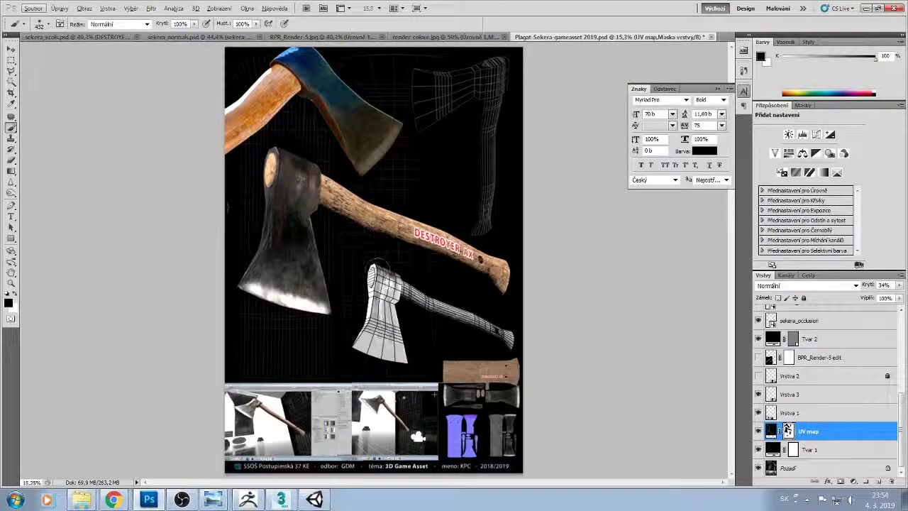
pyautogui.scroll(5, 398, 334)
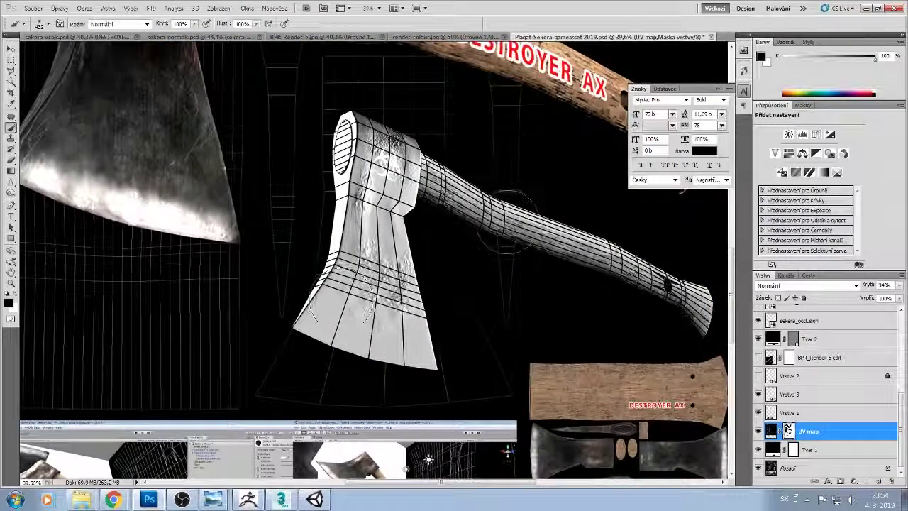
pyautogui.scroll(1, 373, 259)
pyautogui.scroll(3, 373, 259)
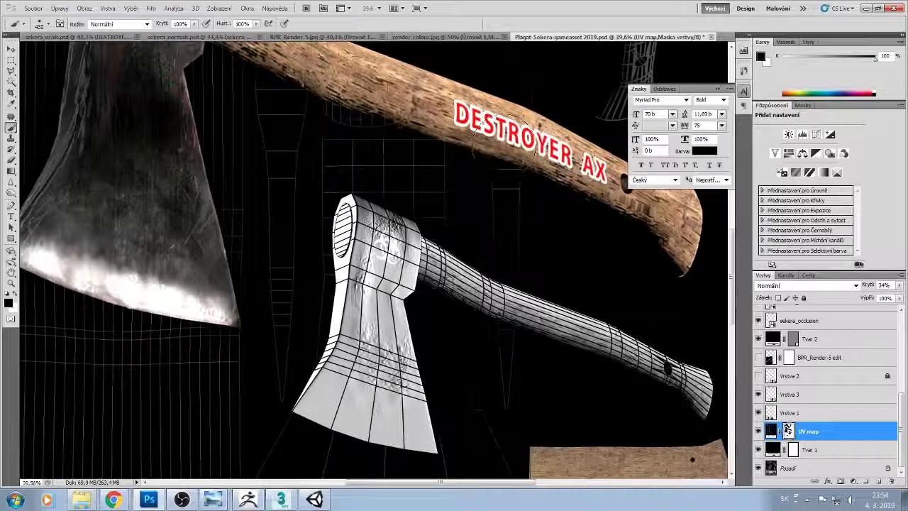
pyautogui.scroll(3, 440, 196)
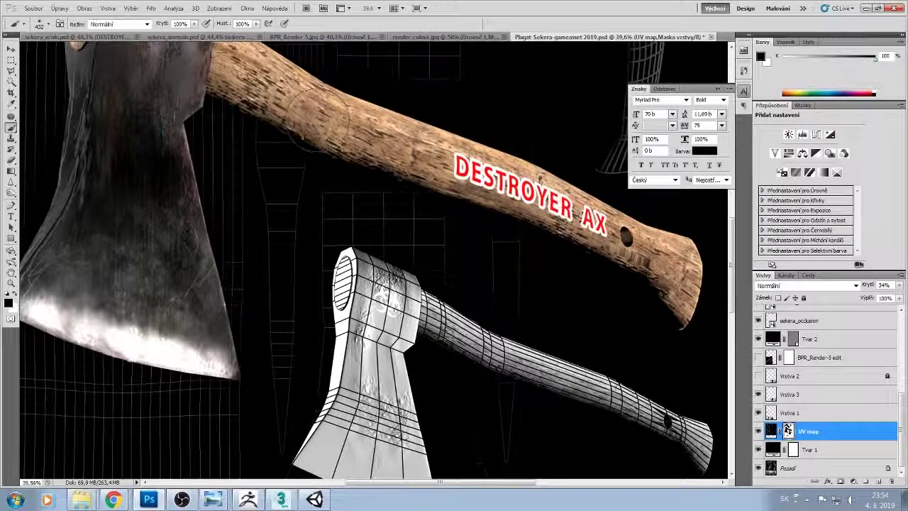
pyautogui.scroll(-2, 425, 202)
pyautogui.scroll(2, 424, 203)
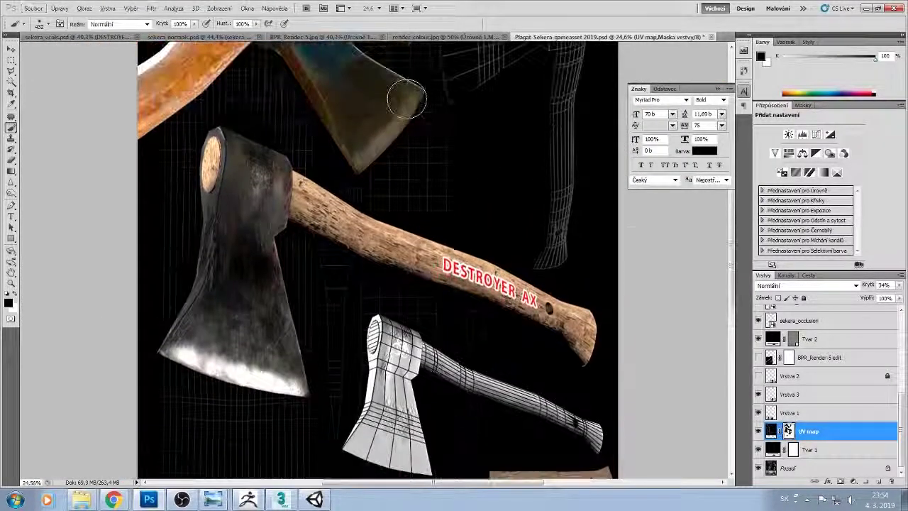
pyautogui.scroll(2, 424, 202)
pyautogui.scroll(-2, 355, 213)
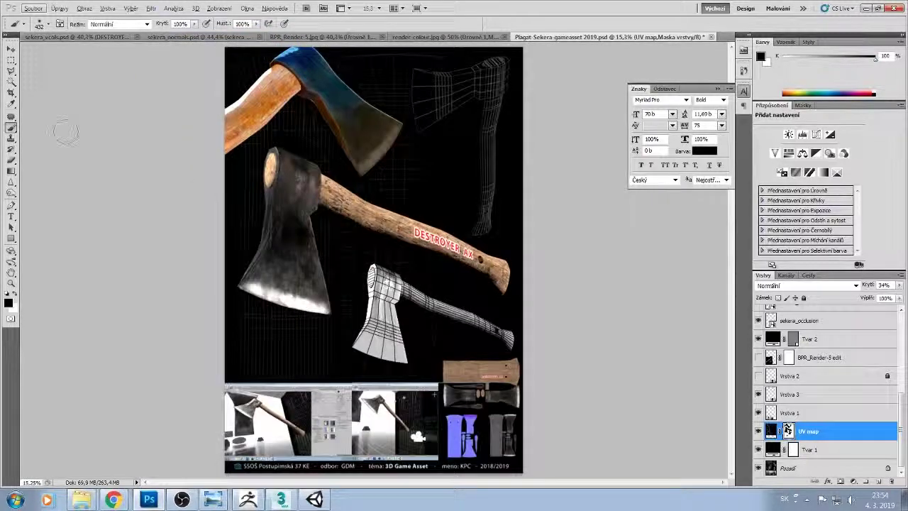
pyautogui.click(33, 9)
pyautogui.press('Escape')
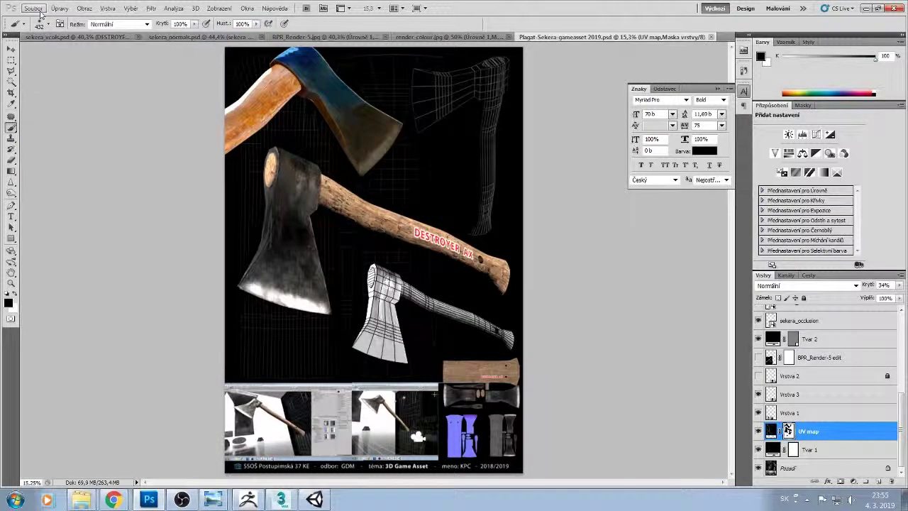
# - Save a copy of the poster as JPEG, accepting the default quality options
pyautogui.click(33, 8)
pyautogui.click(71, 197)
pyautogui.click(738, 300)
pyautogui.click(525, 242)
pyautogui.click(786, 284)
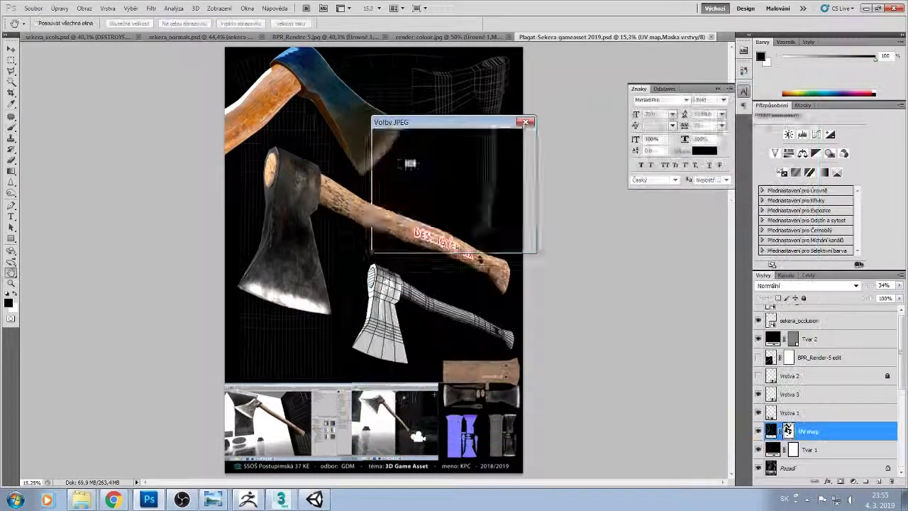
pyautogui.click(517, 137)
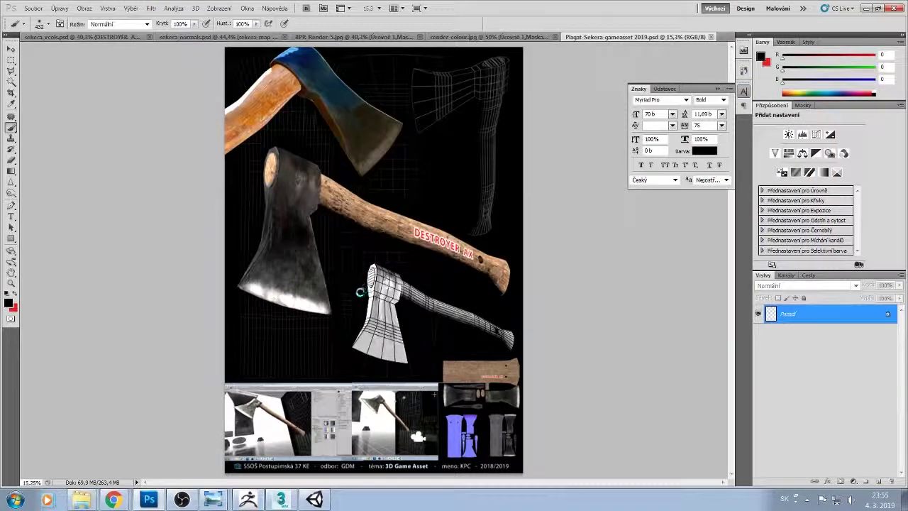
# - Check the poster's image size in Obraz > Velikost obrazu without changing it
pyautogui.click(84, 8)
pyautogui.click(113, 91)
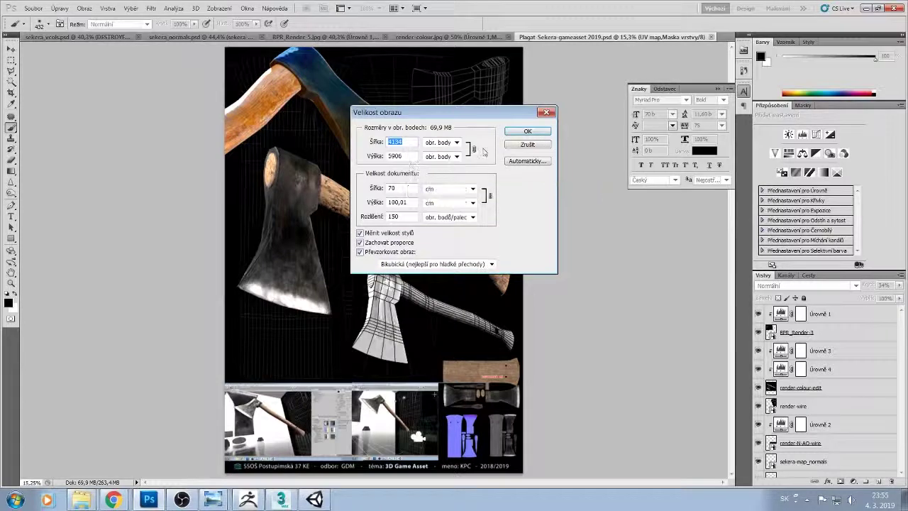
pyautogui.click(527, 145)
# - Open the exported JPEG from the sekera render folder in Windows Photo Viewer
pyautogui.click(82, 500)
pyautogui.press('BackSpace')
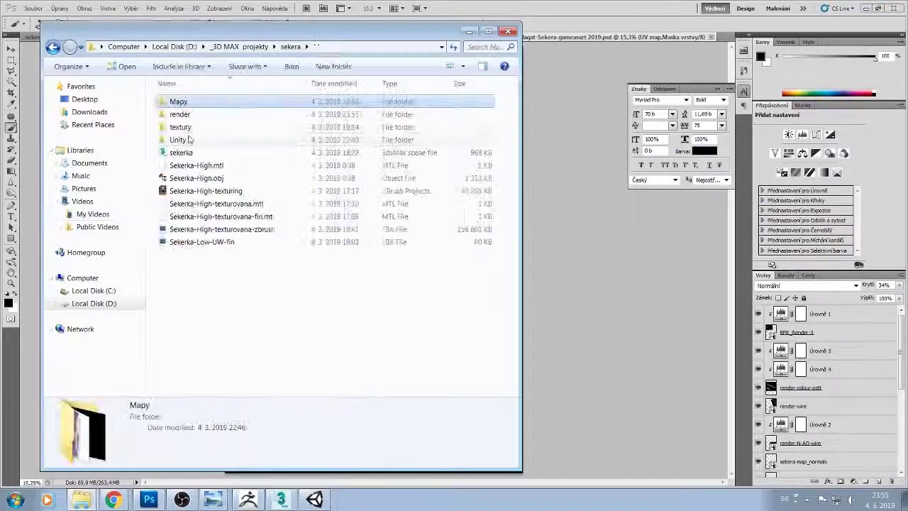
pyautogui.doubleClick(180, 114)
pyautogui.doubleClick(249, 178)
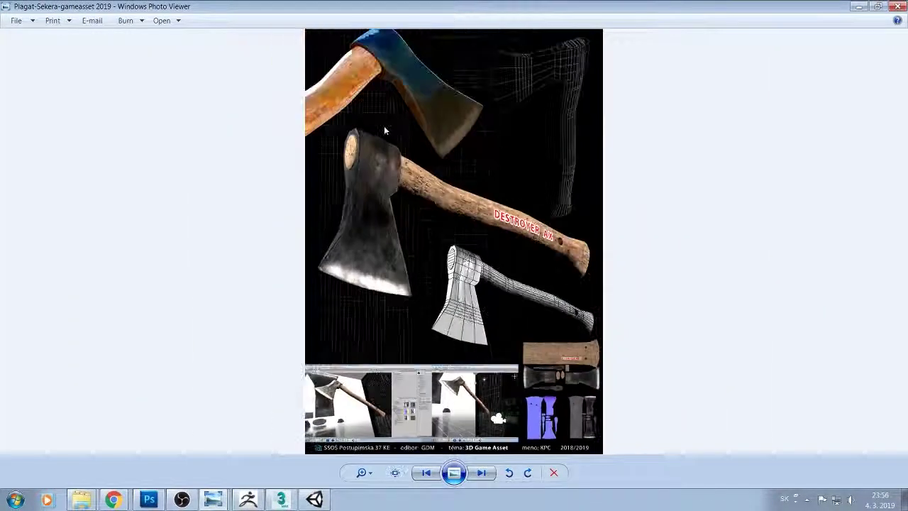
pyautogui.scroll(3, 383, 130)
pyautogui.scroll(3, 340, 196)
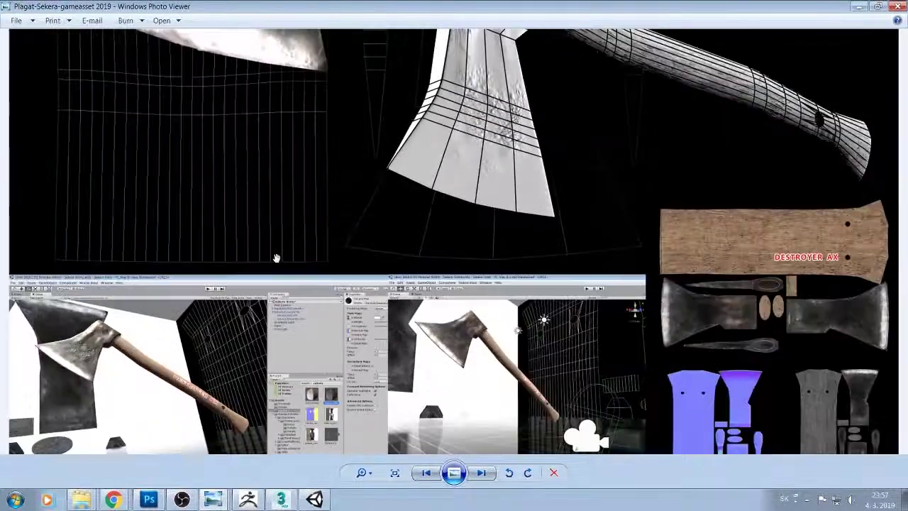
pyautogui.scroll(-3, 264, 258)
pyautogui.scroll(-2, 281, 217)
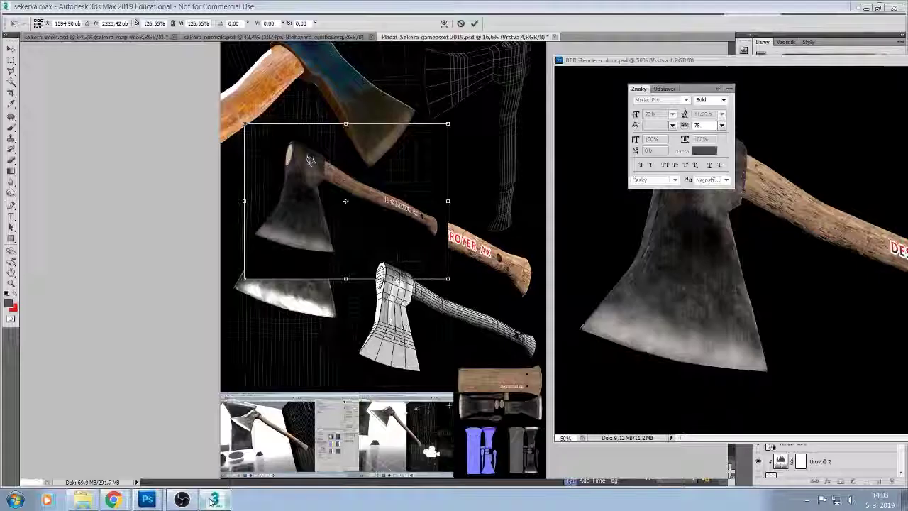
# - Scale the Vrstva 4 axe render to about 188%, reposition it, and move it below render colour edit
pyautogui.moveTo(451, 279); pyautogui.dragTo(525, 355)
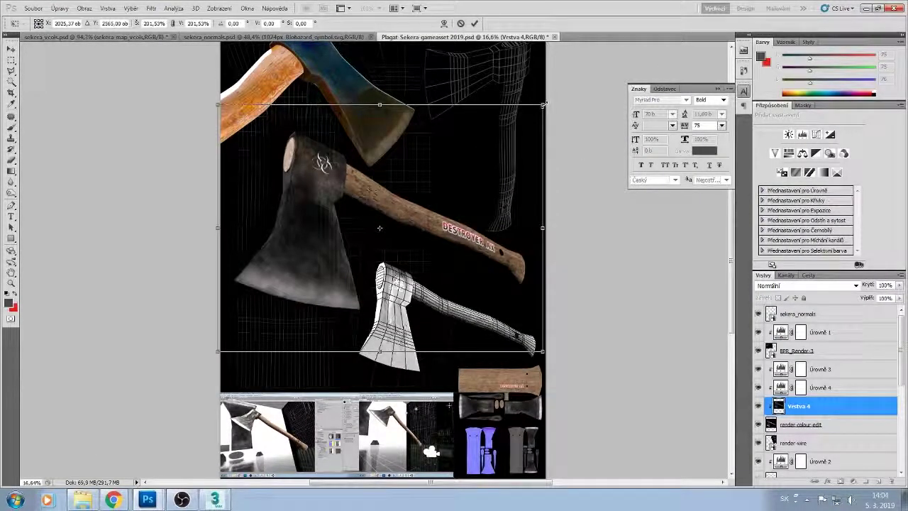
pyautogui.moveTo(401, 223); pyautogui.dragTo(398, 228)
pyautogui.press('Return')
pyautogui.click(758, 424)
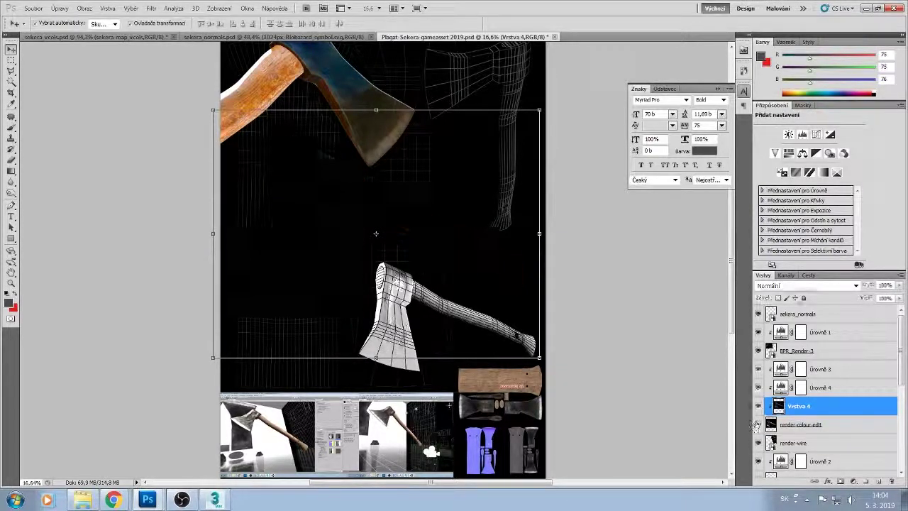
pyautogui.click(758, 424)
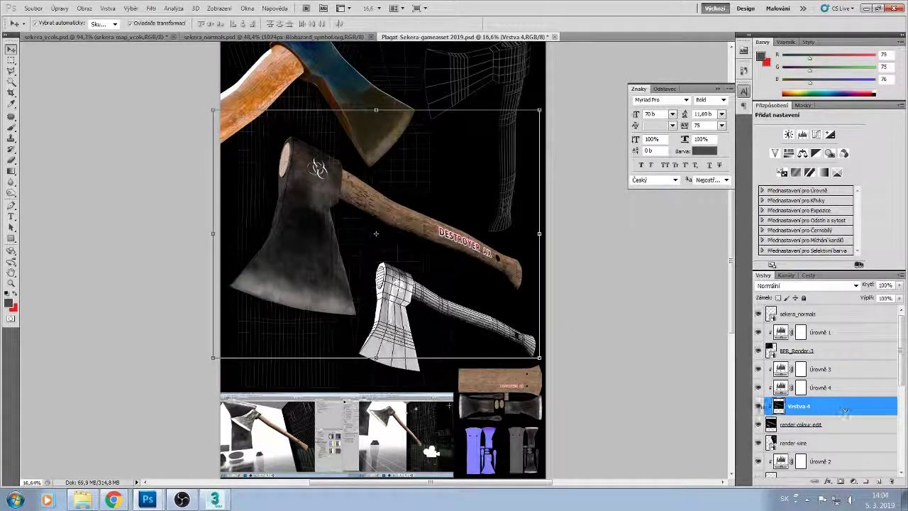
pyautogui.moveTo(798, 406); pyautogui.dragTo(835, 437)
# - Clip Úrovně 3, set Vrstva 4 to Závoj blending, and lower Úrovně 4's white level
pyautogui.click(824, 369)
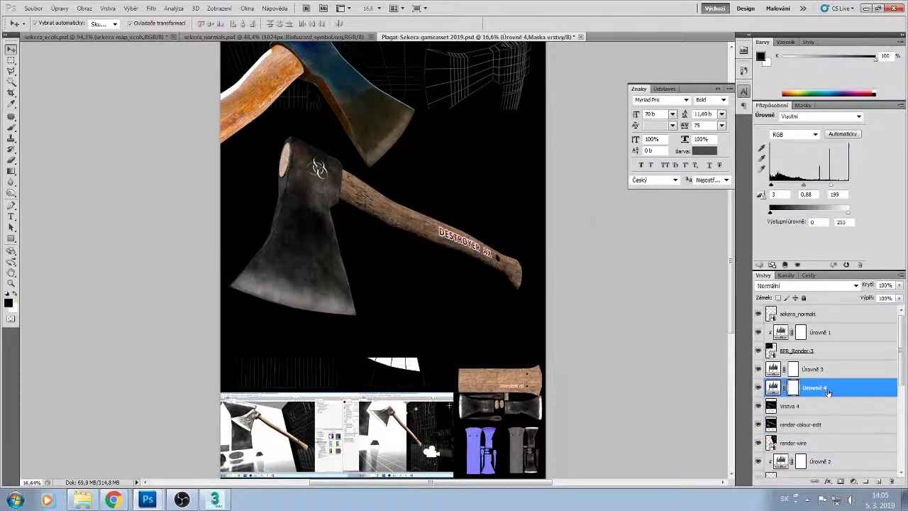
pyautogui.rightClick(825, 369)
pyautogui.click(807, 243)
pyautogui.click(823, 410)
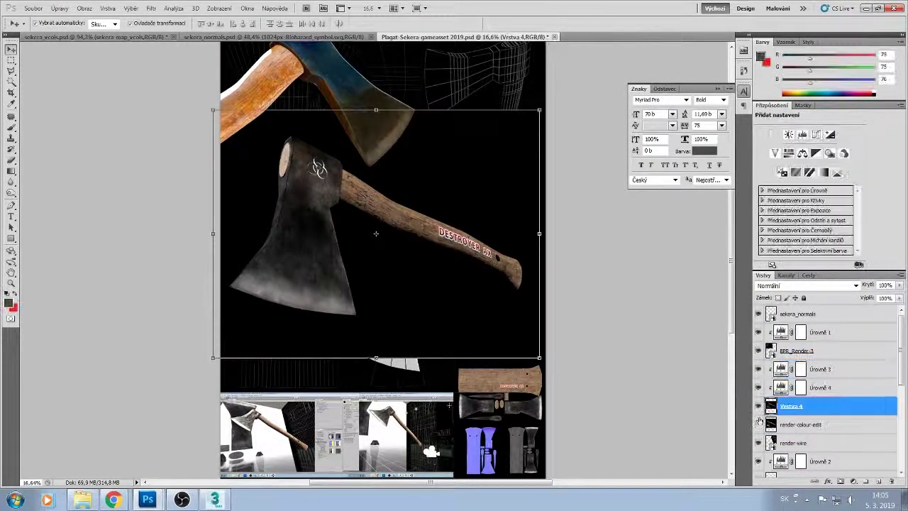
pyautogui.click(807, 285)
pyautogui.click(788, 99)
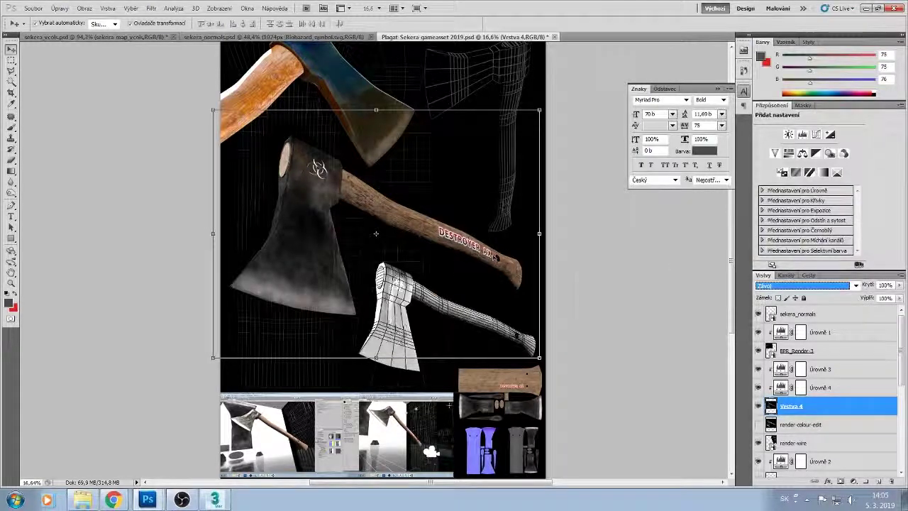
pyautogui.click(822, 388)
pyautogui.moveTo(848, 185); pyautogui.dragTo(819, 189)
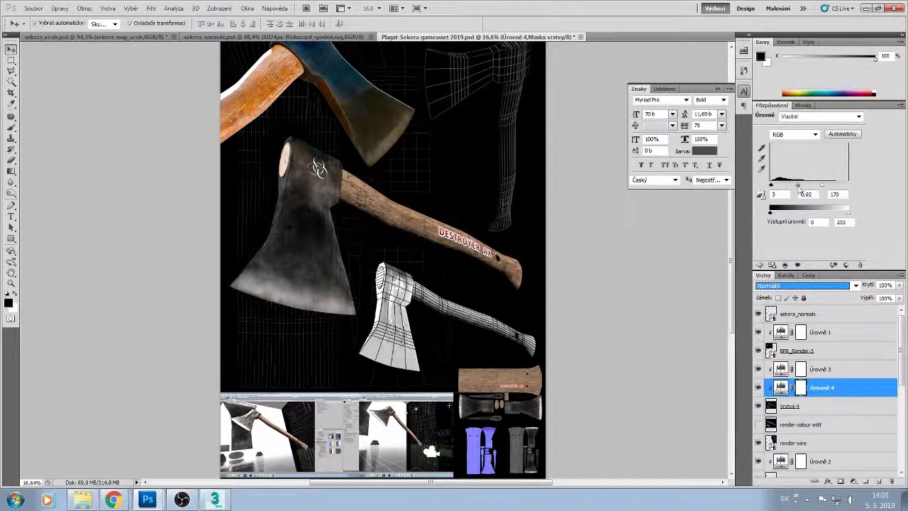
# - Delete the Úrovně 3 layer and select the UV map layer
pyautogui.click(823, 369)
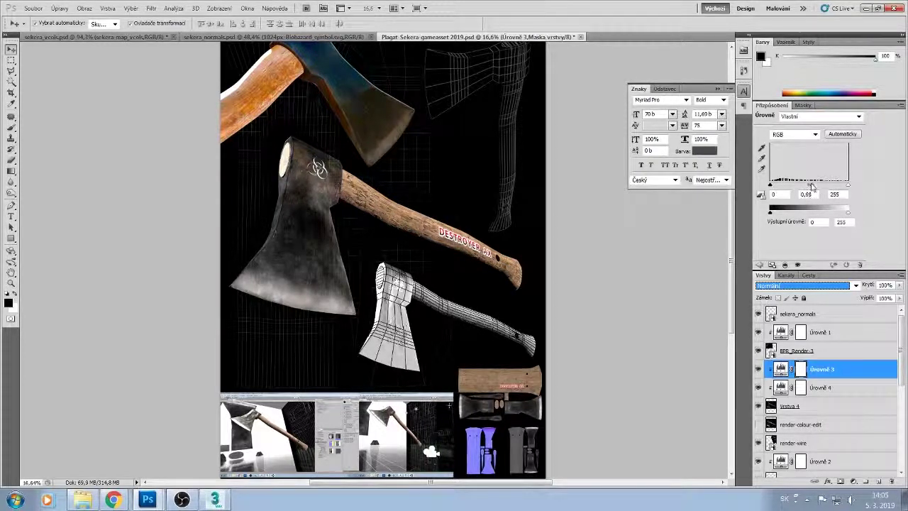
pyautogui.rightClick(823, 369)
pyautogui.click(803, 178)
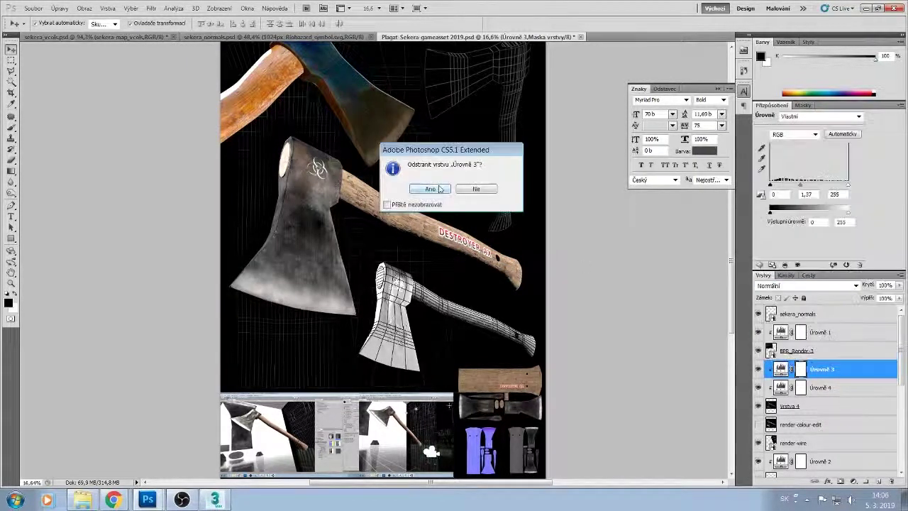
pyautogui.click(431, 187)
pyautogui.scroll(-5, 816, 398)
pyautogui.click(809, 431)
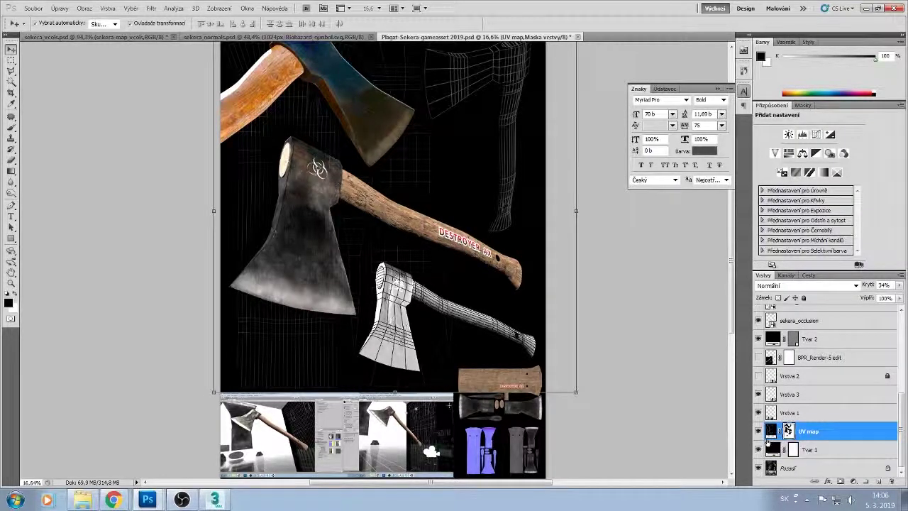
# - Switch to the Brush tool and set a soft 0% hardness brush in the preset picker
pyautogui.press('b')
pyautogui.click(48, 23)
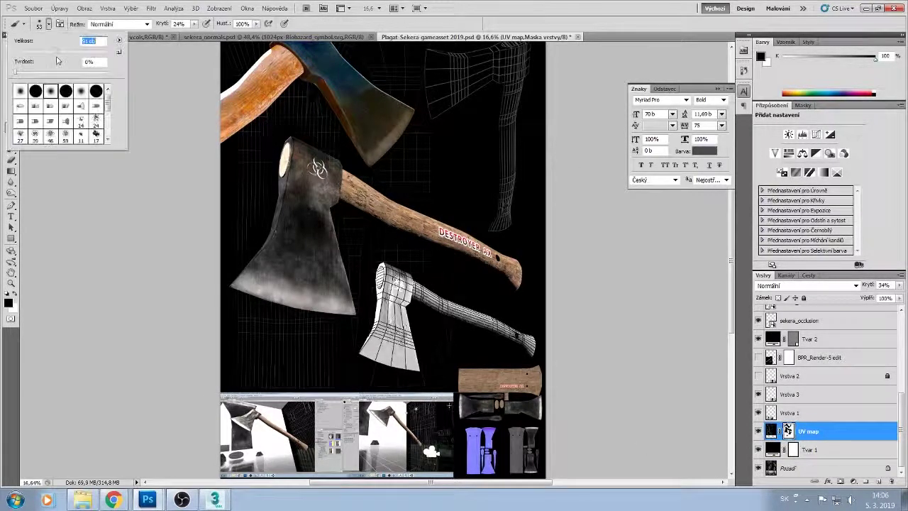
pyautogui.click(173, 188)
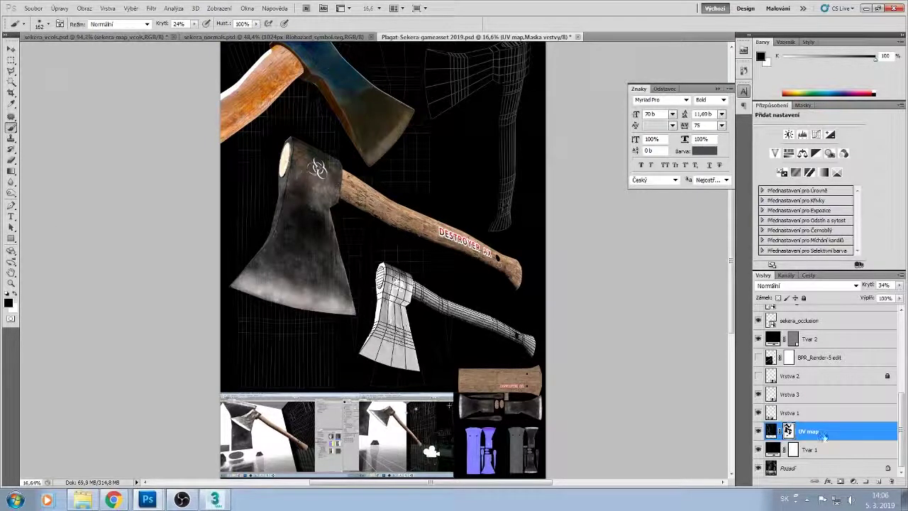